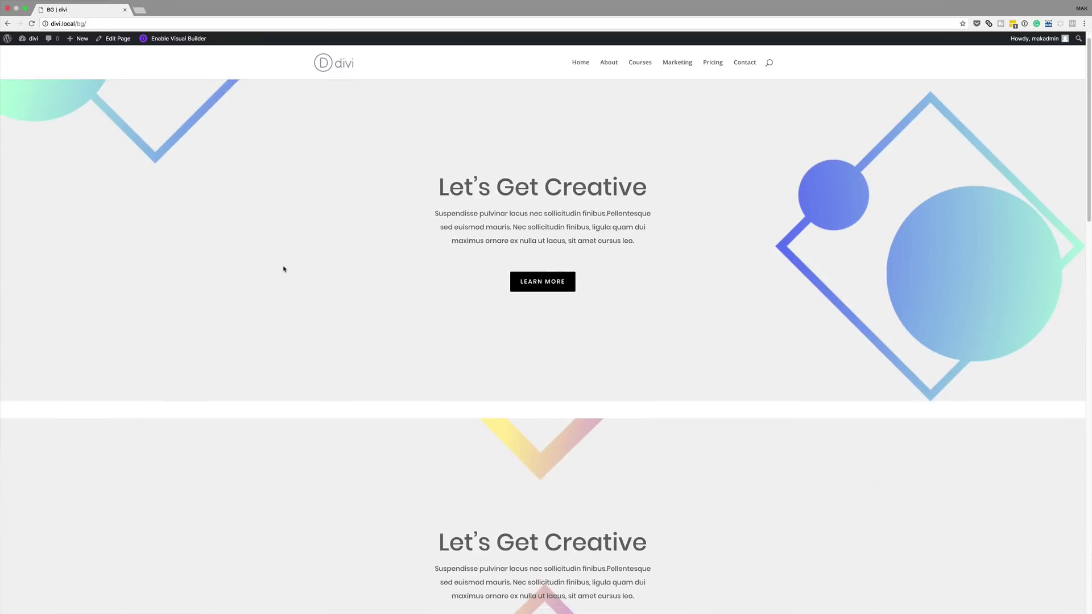
Scroll down the live BG page showing the stacked 'Let's Get Creative' hero sections
scroll(284, 269, down, 5)
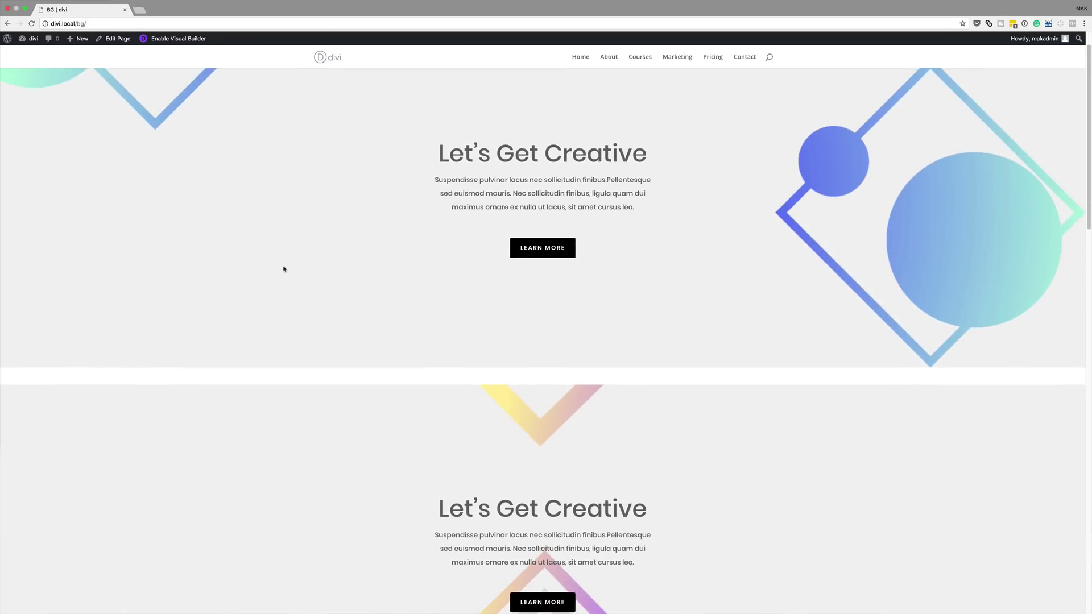
Scroll through all the gradient abstract-shape hero sections on the BG page
scroll(284, 269, down, 4)
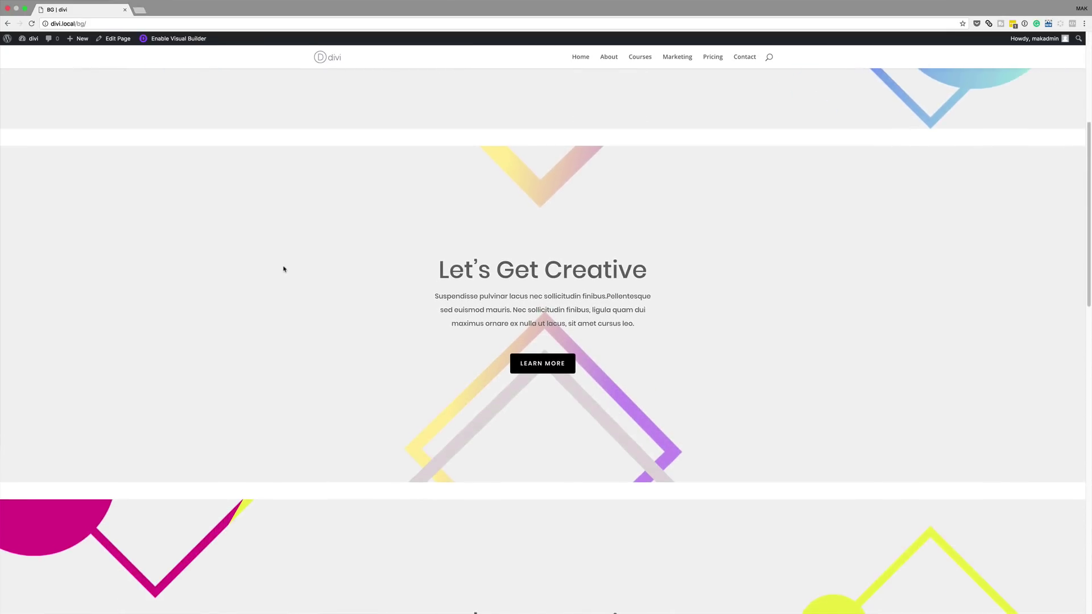
scroll(284, 269, down, 5)
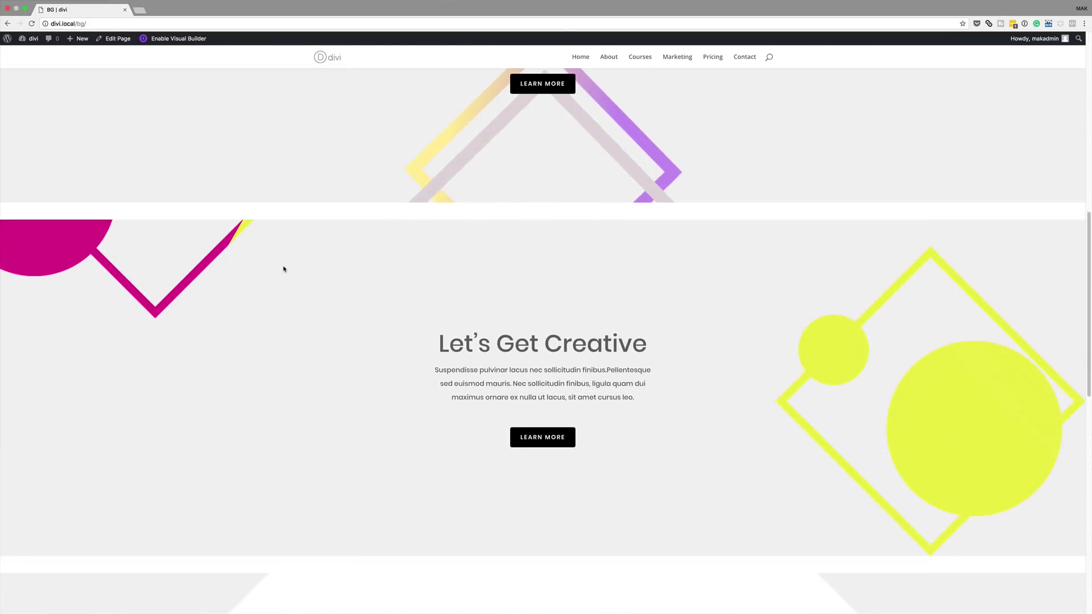
scroll(284, 269, down, 8)
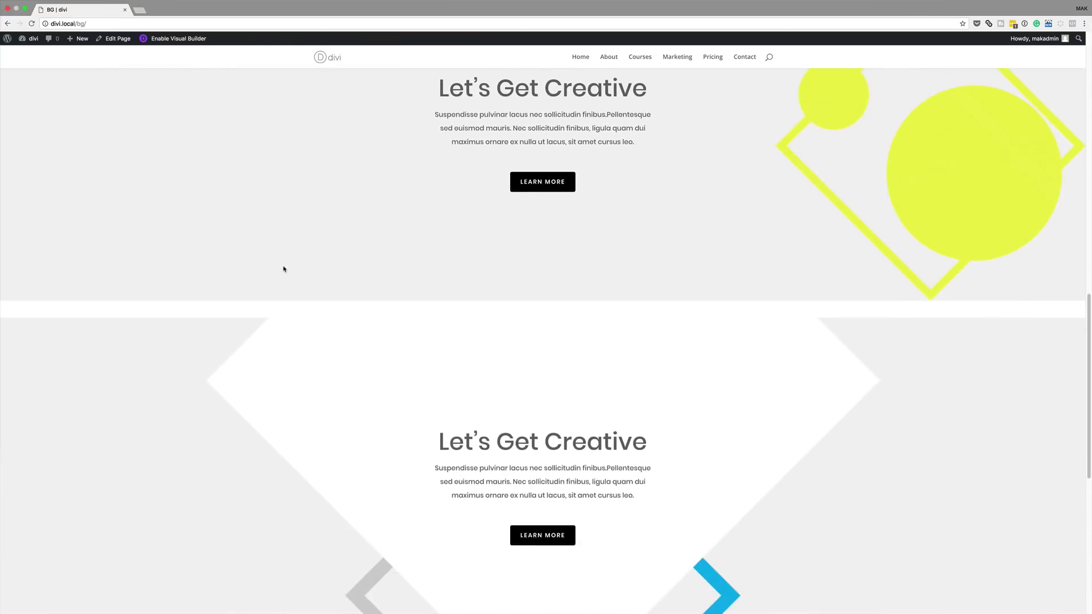
scroll(284, 269, down, 2)
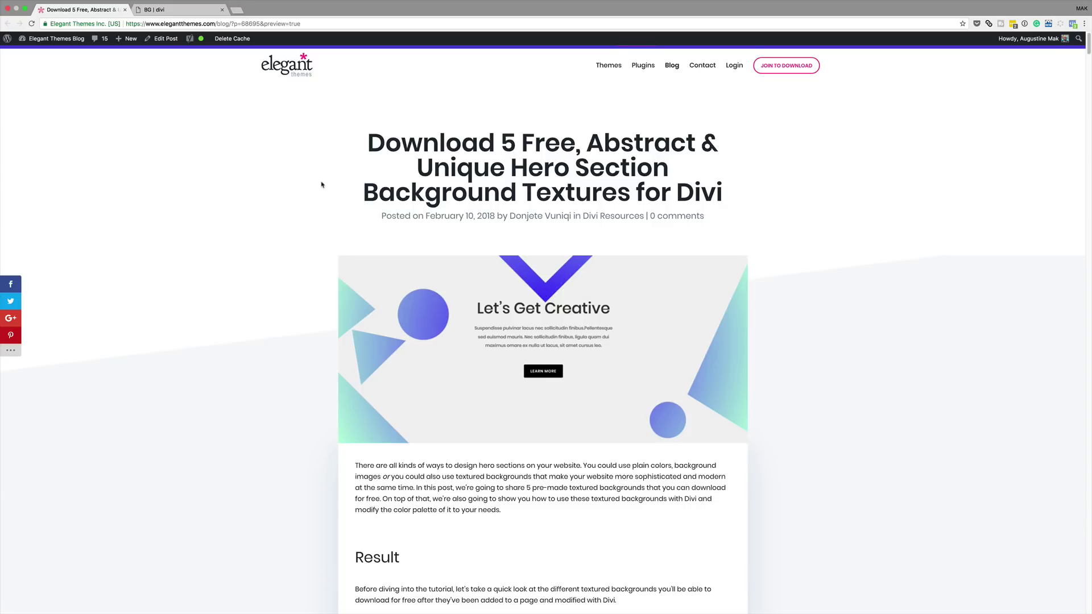
Scroll to 'Download This Tutorial's Files' and enter an email address in the form
scroll(321, 184, down, 12)
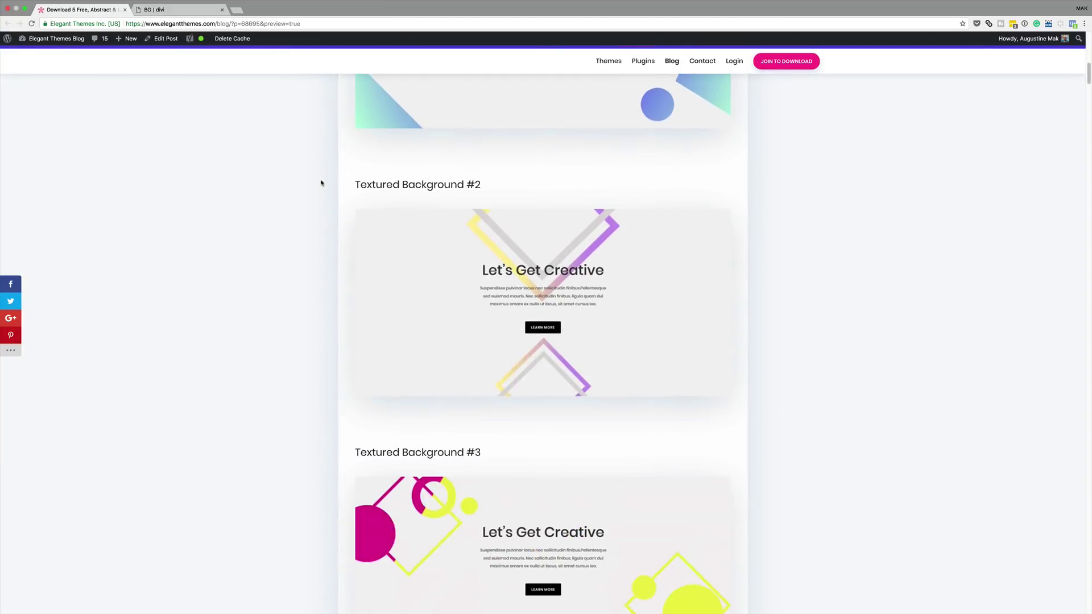
scroll(321, 183, down, 18)
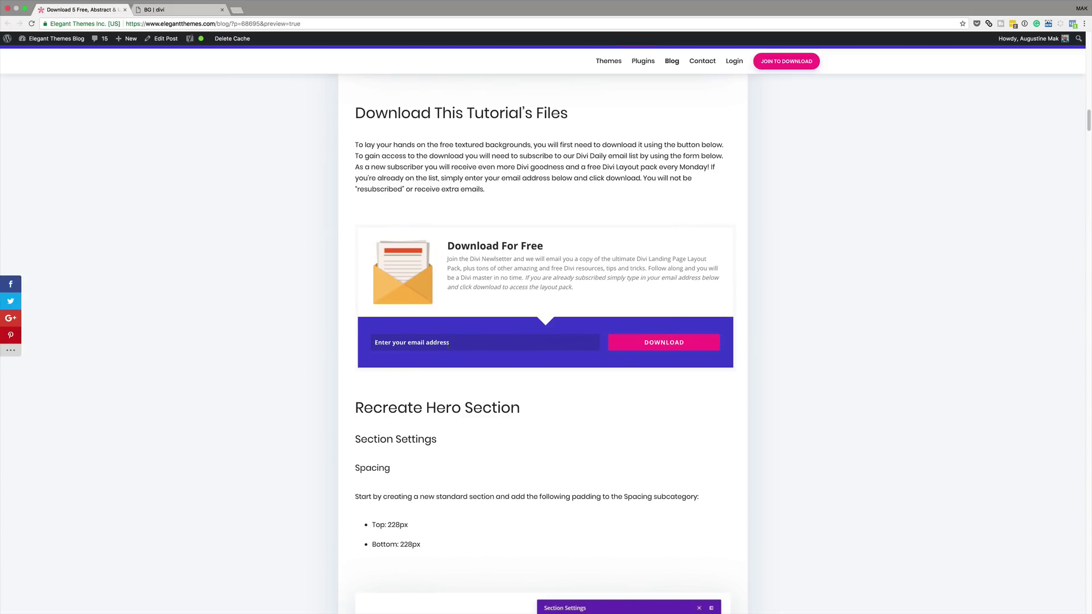
Unlock and download textured-backgrounds.zip, then switch to the BG page's editor tab
click(673, 347)
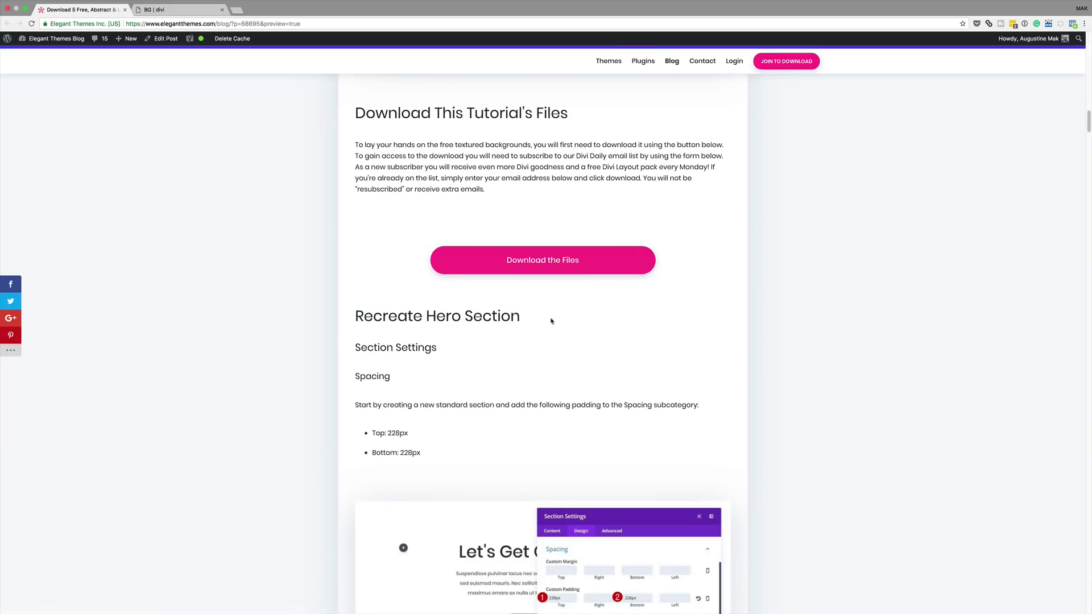
click(555, 261)
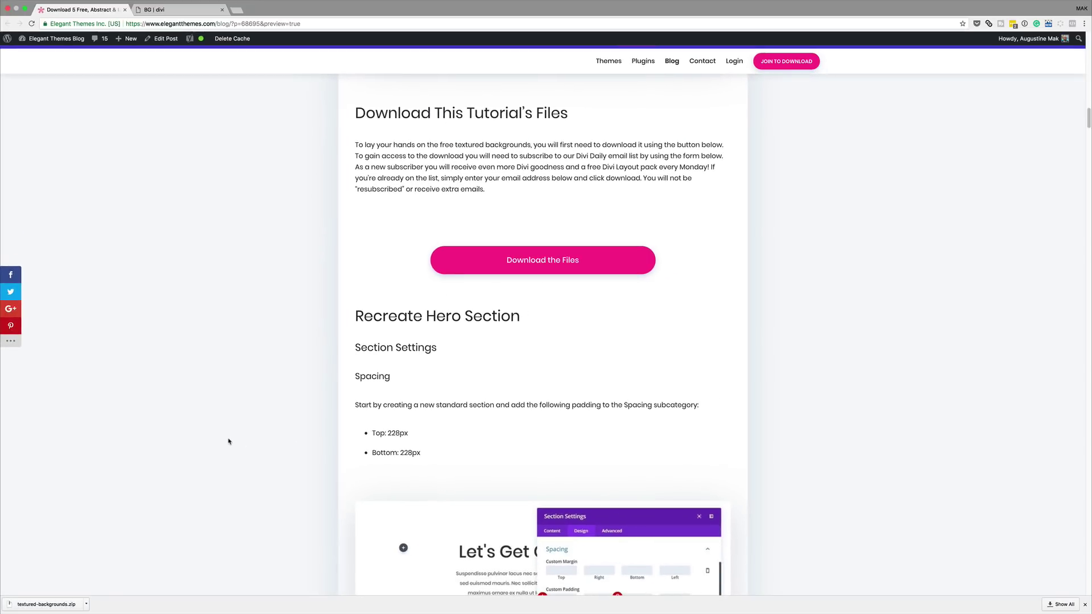
key(ctrl+Tab)
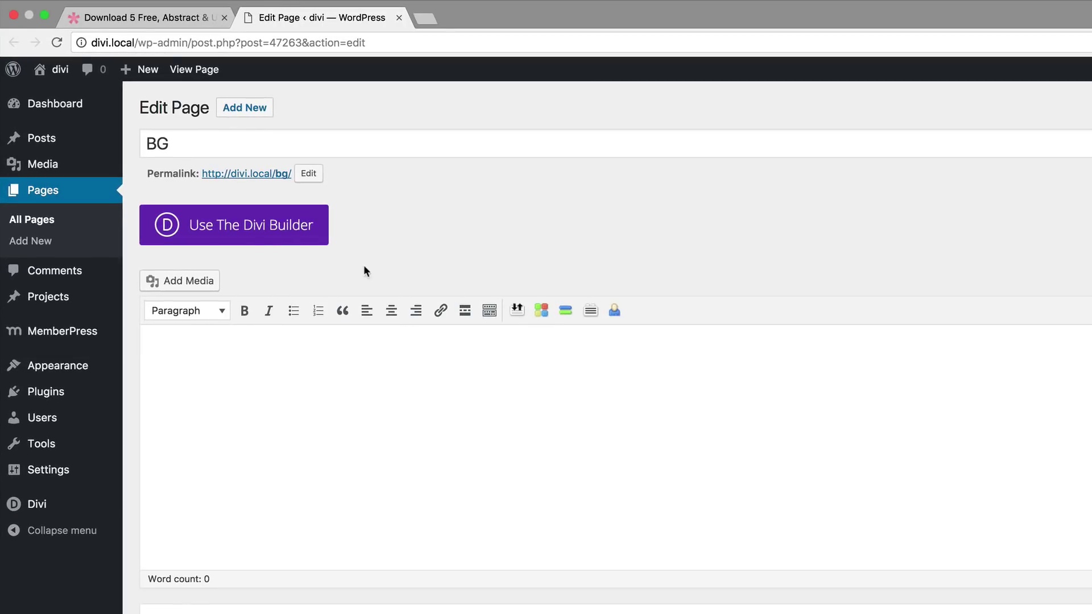
Open the BG page in the Divi Visual Builder and give its section 228px top and bottom padding
click(264, 231)
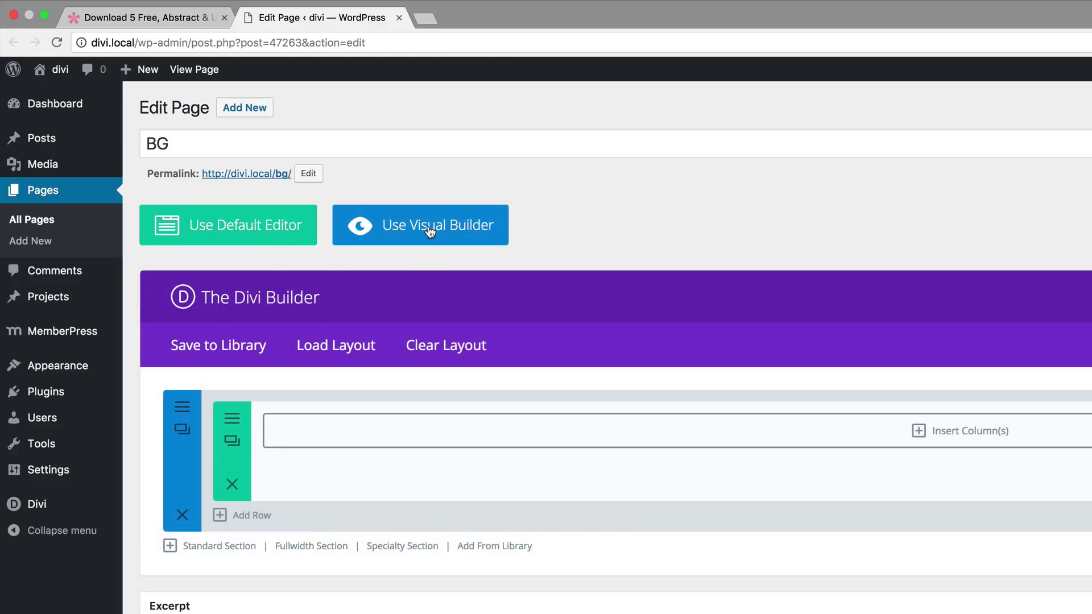
click(453, 235)
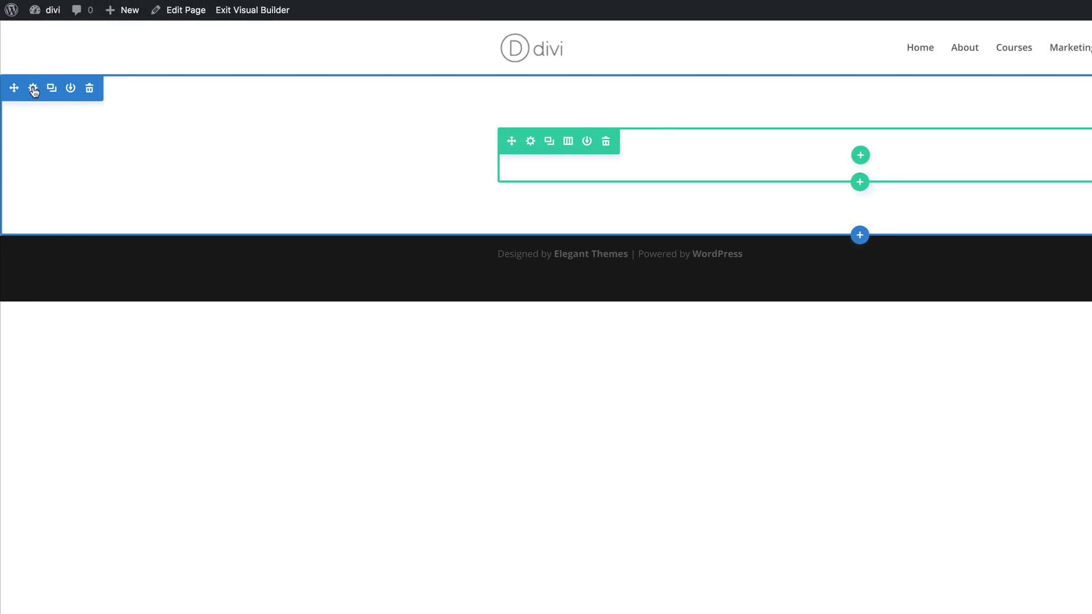
click(33, 88)
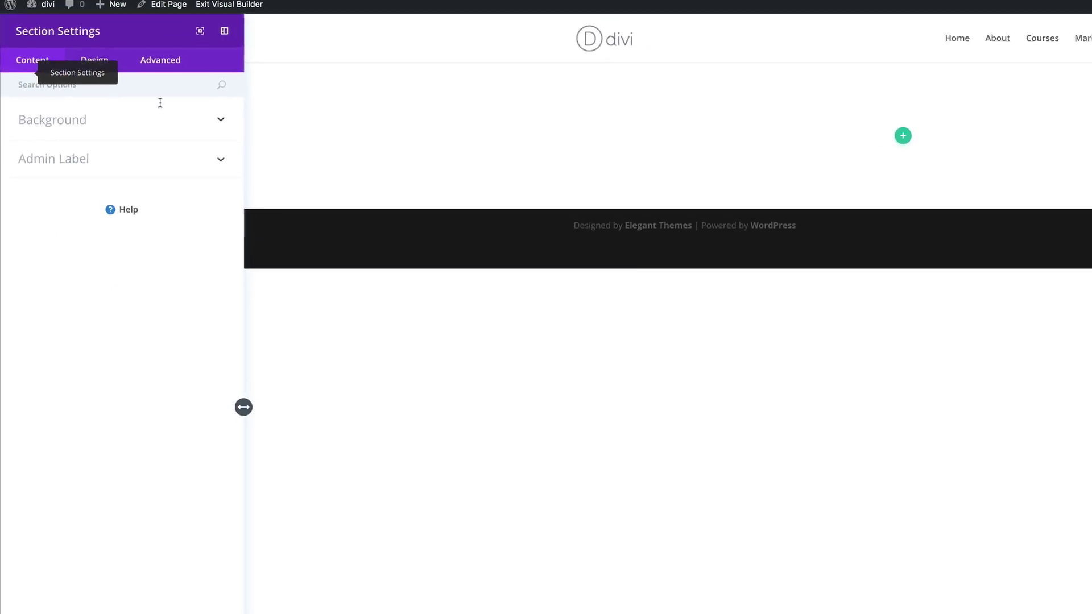
click(95, 60)
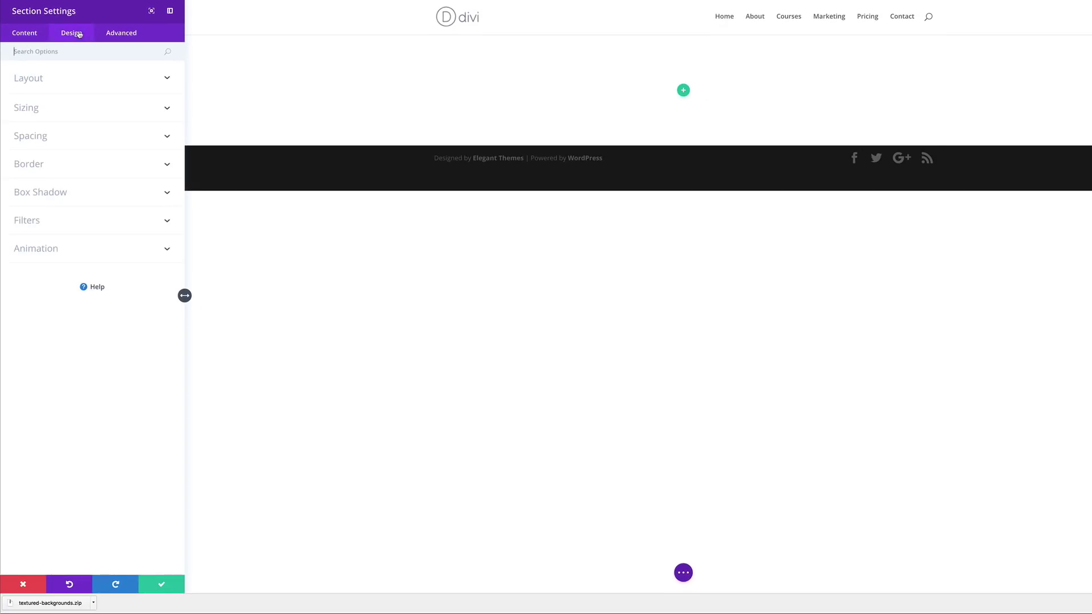
click(40, 138)
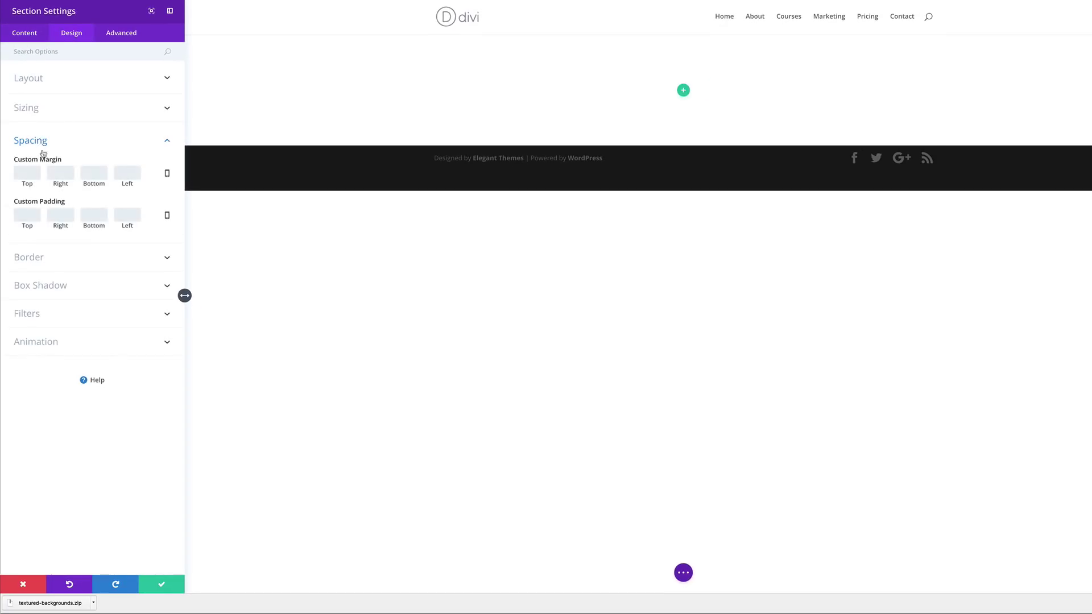
click(24, 216)
text(228)
click(86, 217)
text(228px)
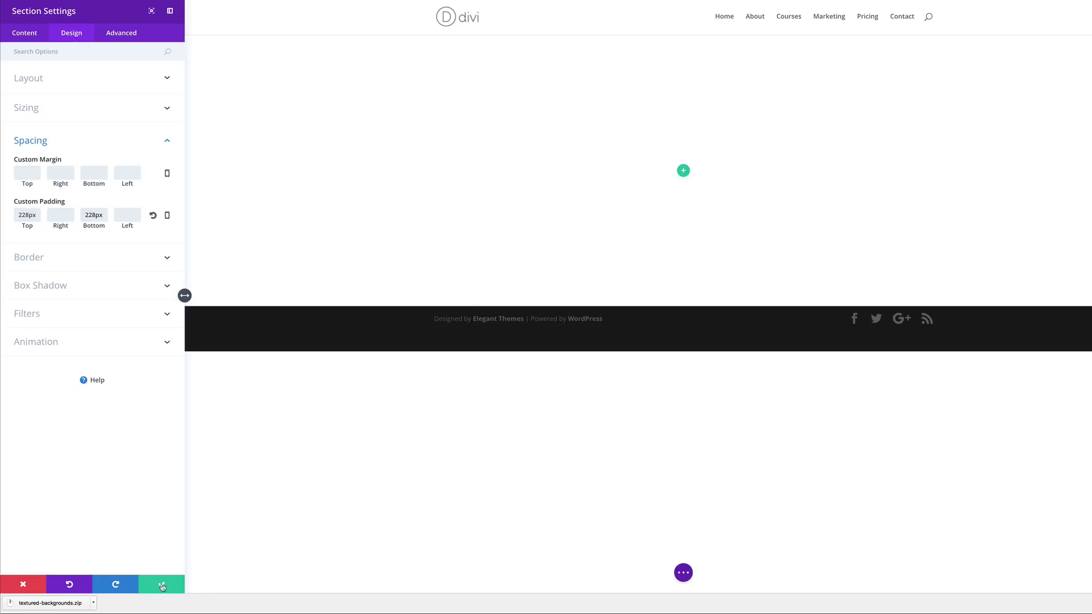
click(162, 585)
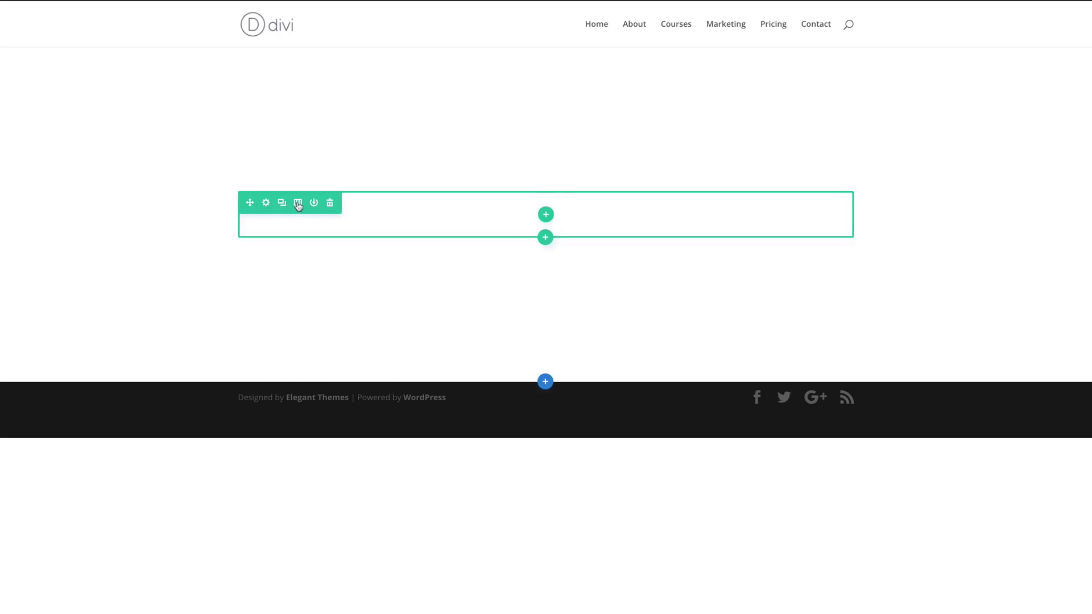
Change the first row to a 1/4-1/2-1/4 column structure
click(298, 203)
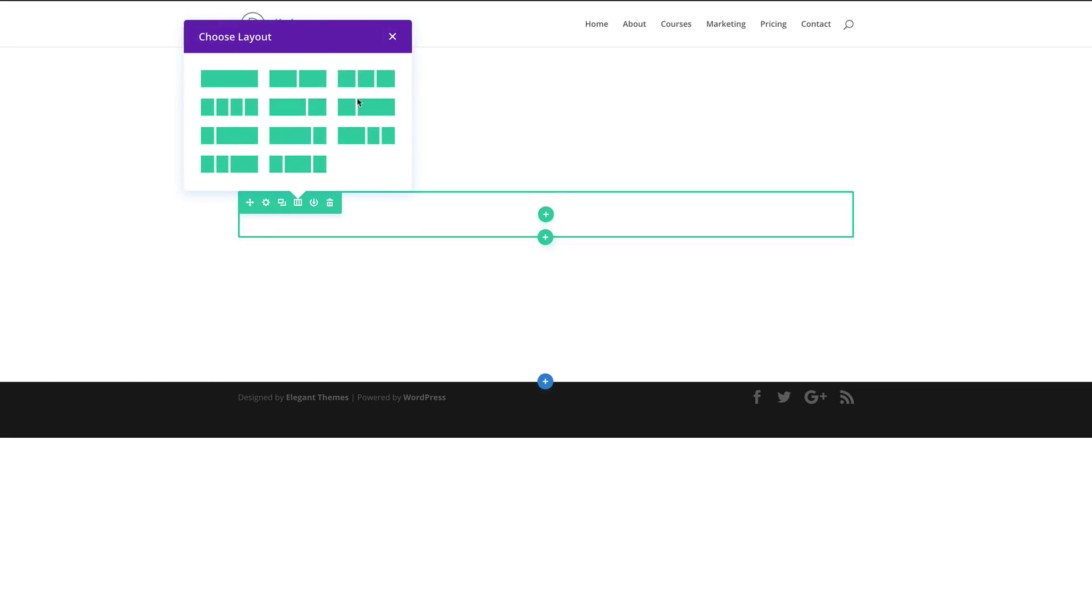
click(298, 165)
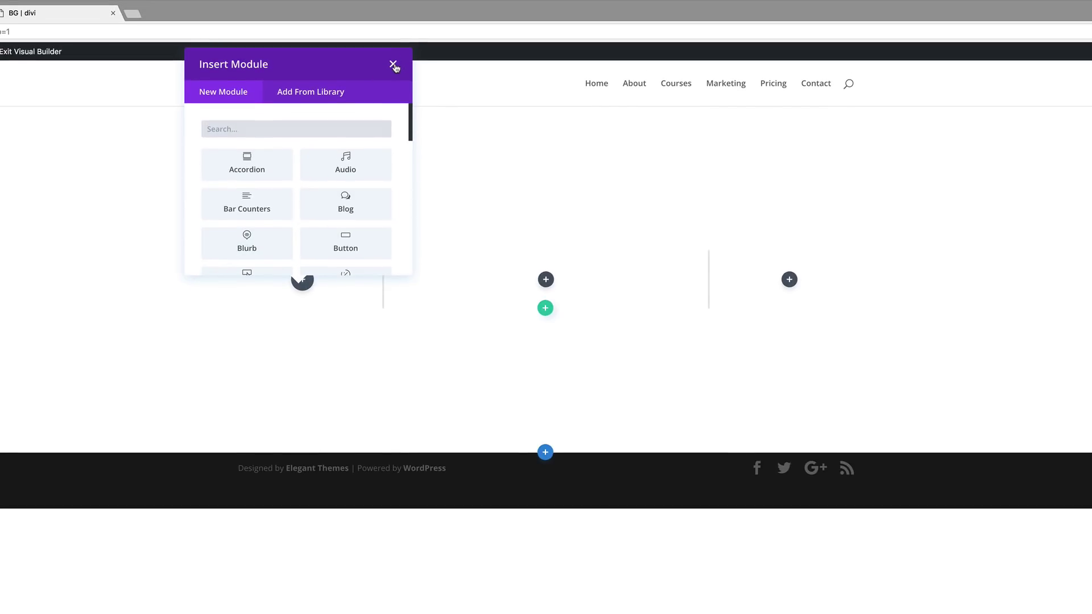
click(393, 65)
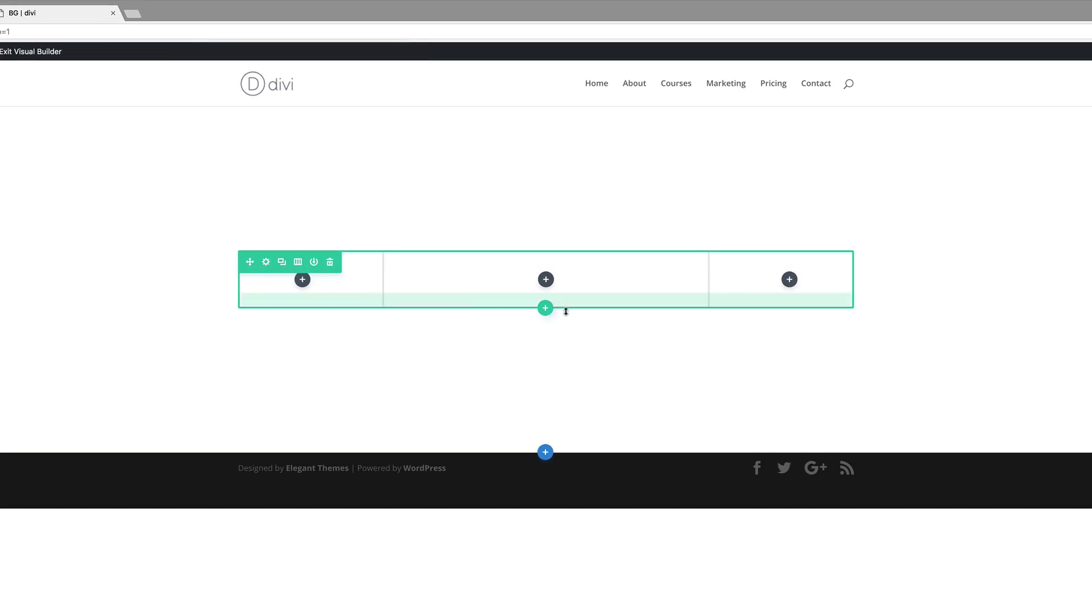
Add a single-column row below the three-column row
click(545, 308)
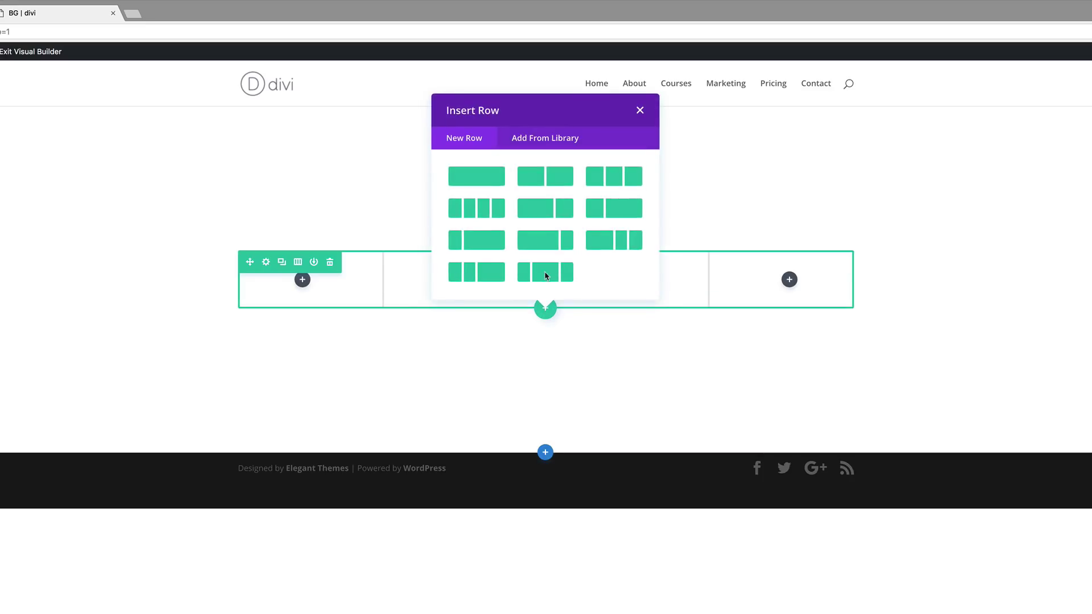
click(490, 179)
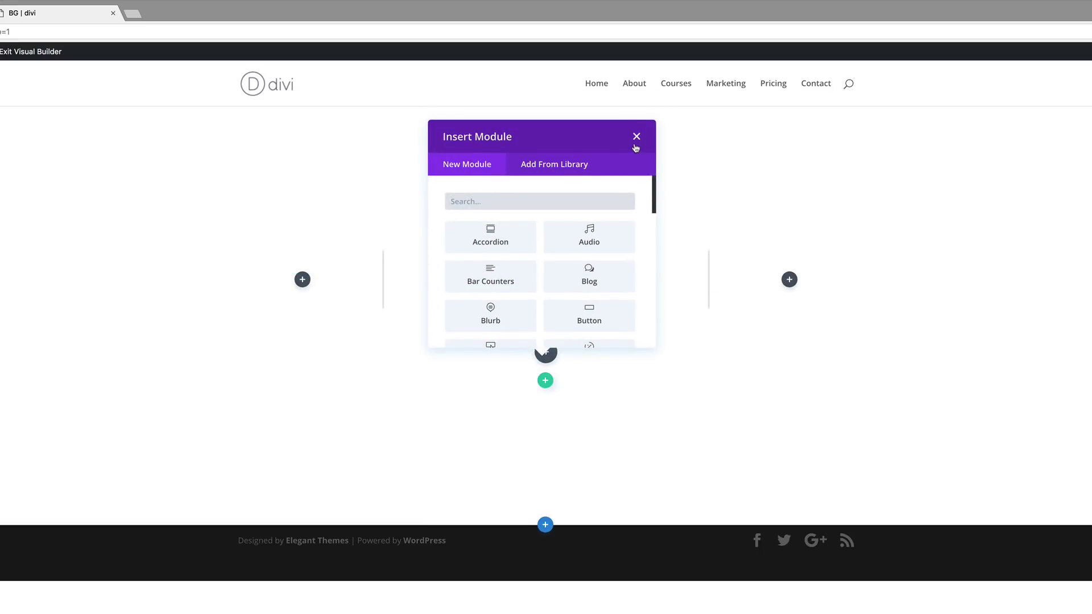
click(636, 136)
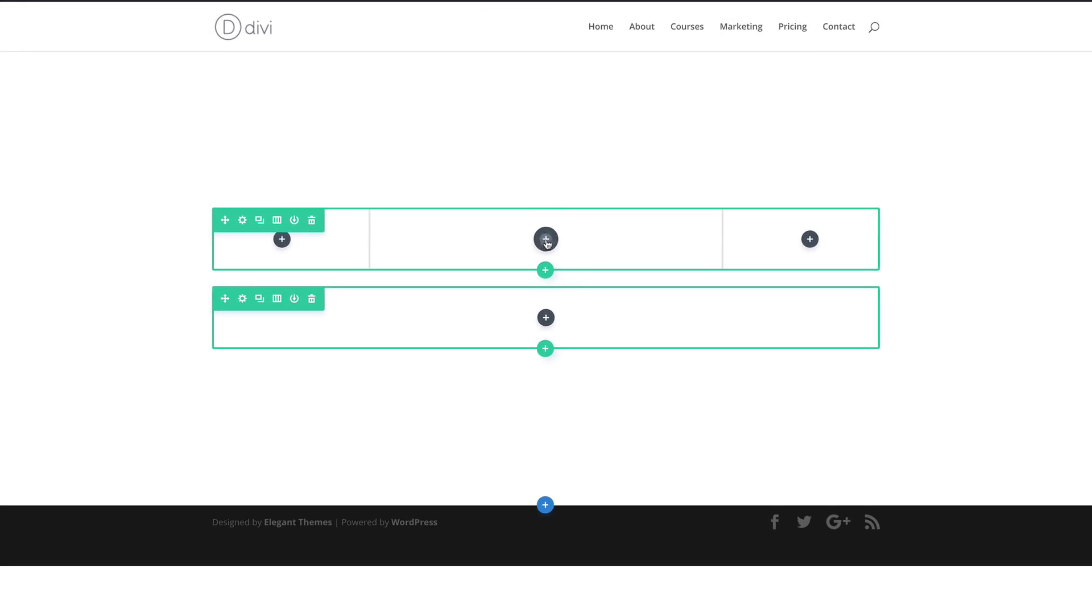
Add a Text module to the middle column of the three-column row
click(546, 270)
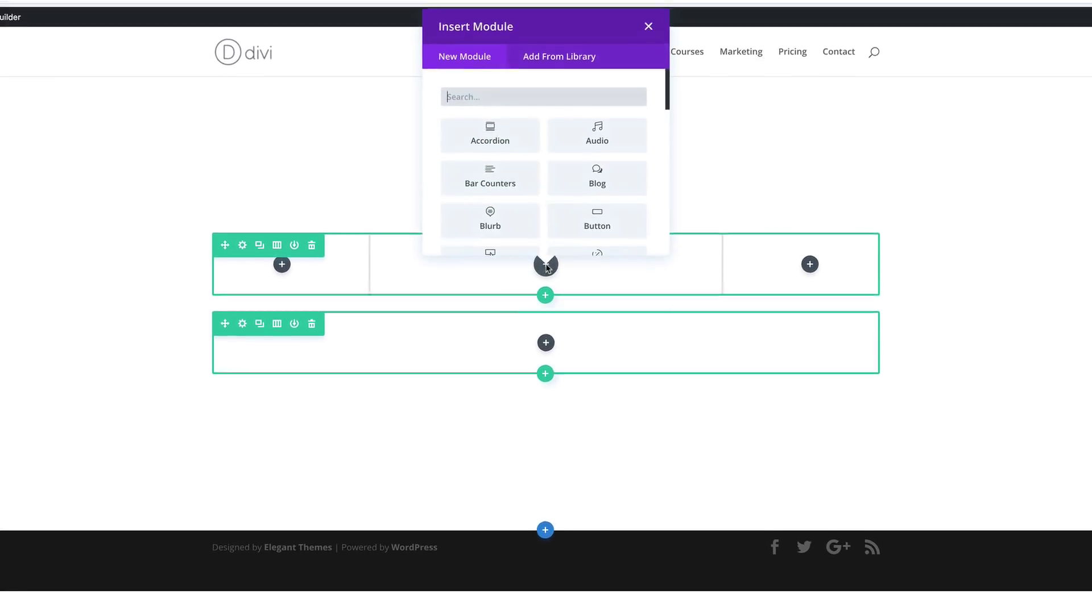
text(text)
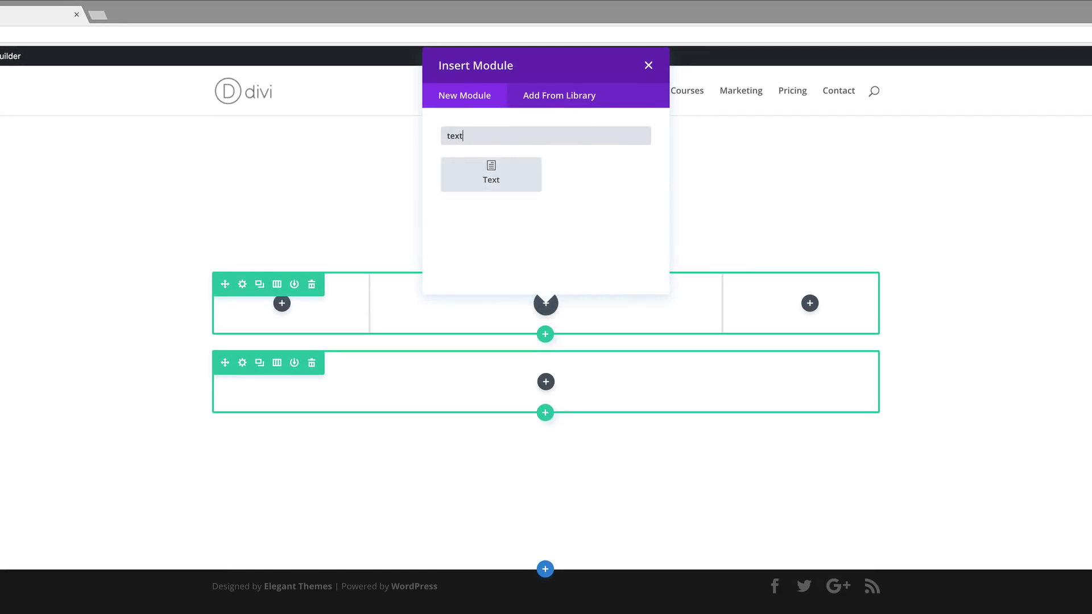
click(500, 170)
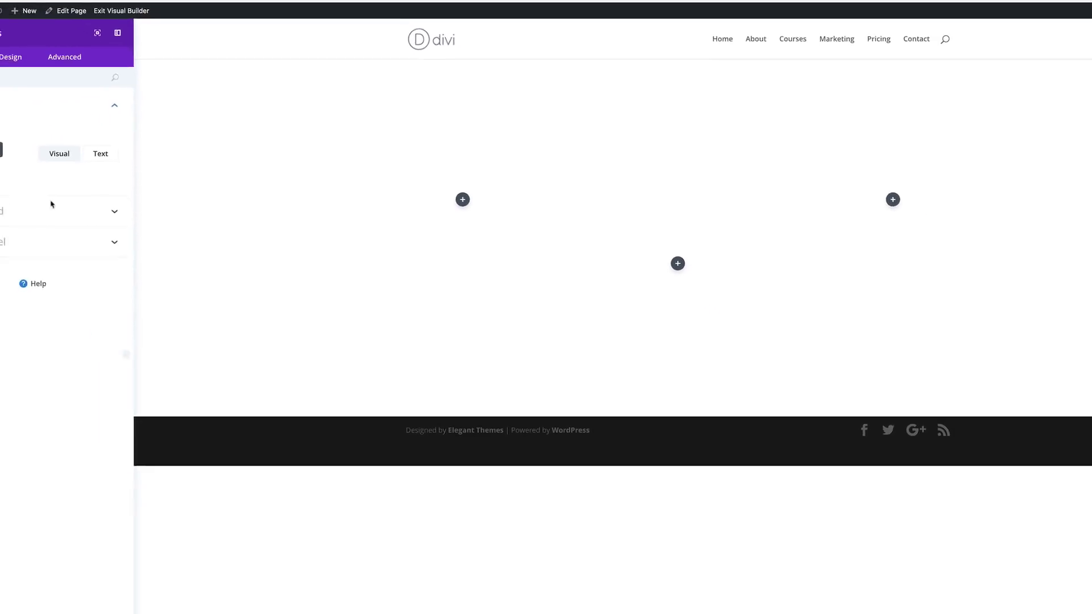
Enter 'Let's Get Creative' as the heading text and set its font to Poppins
click(53, 186)
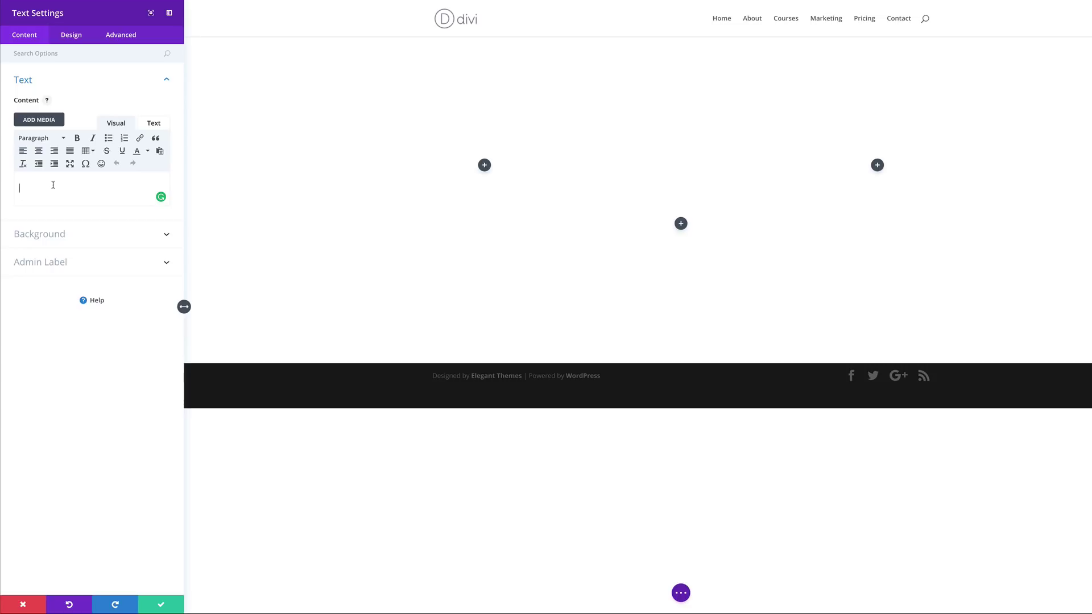
text(Let's Get Creative)
click(71, 34)
click(45, 79)
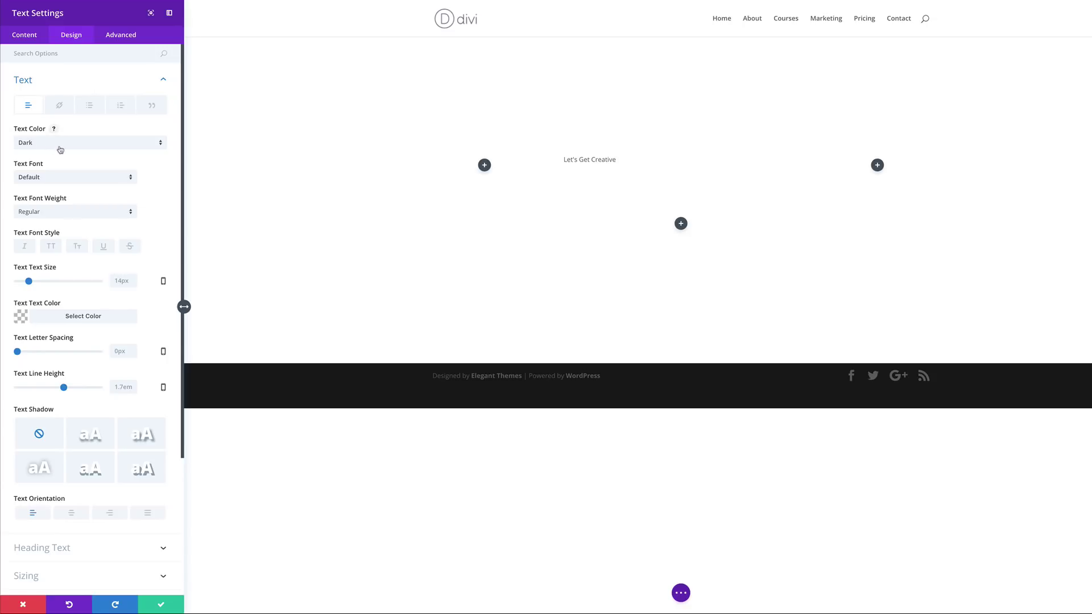
click(57, 180)
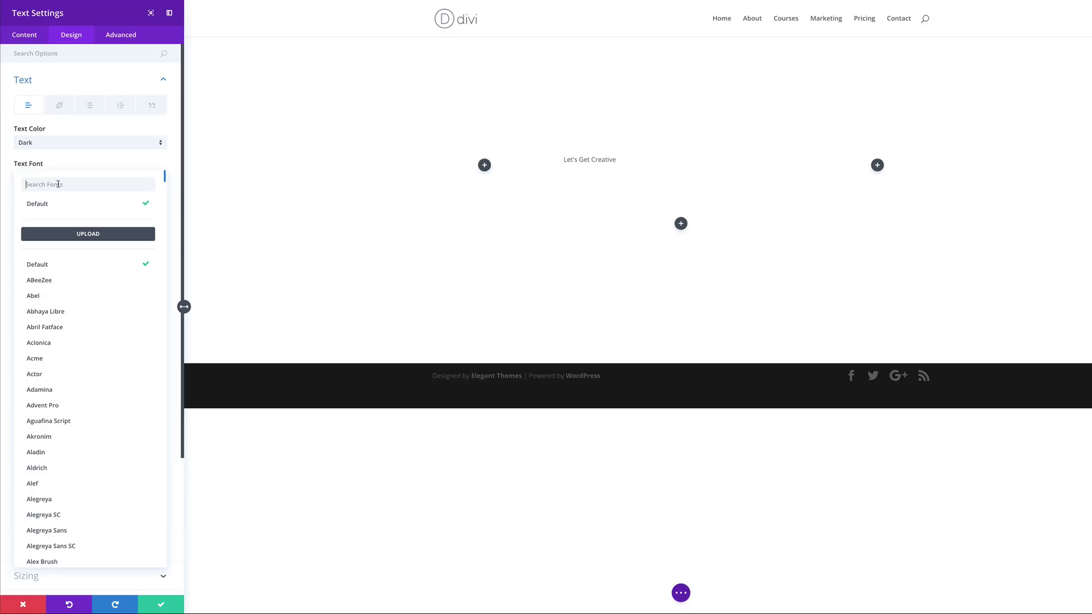
text(pop)
click(52, 208)
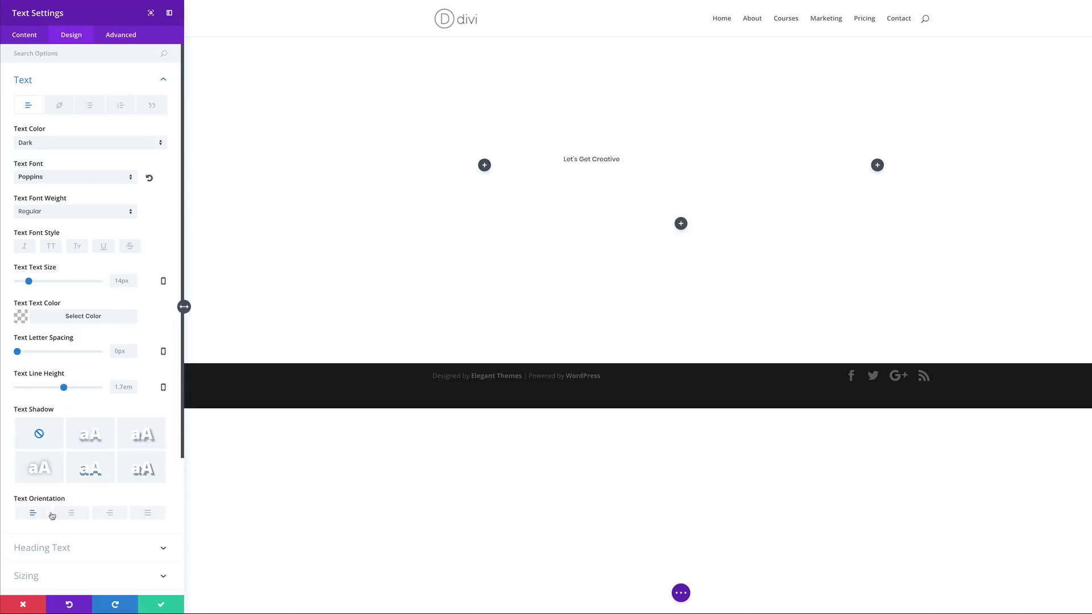
Center the heading at 56px with 1.3em line height and a 10px bottom margin, then save
click(72, 515)
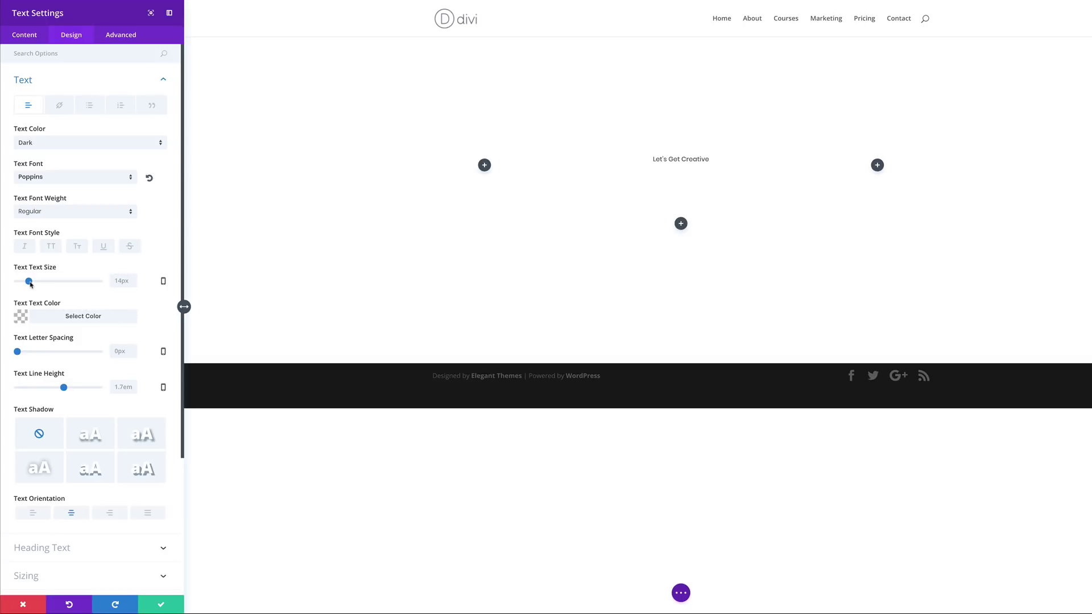
drag(30, 284, 65, 287)
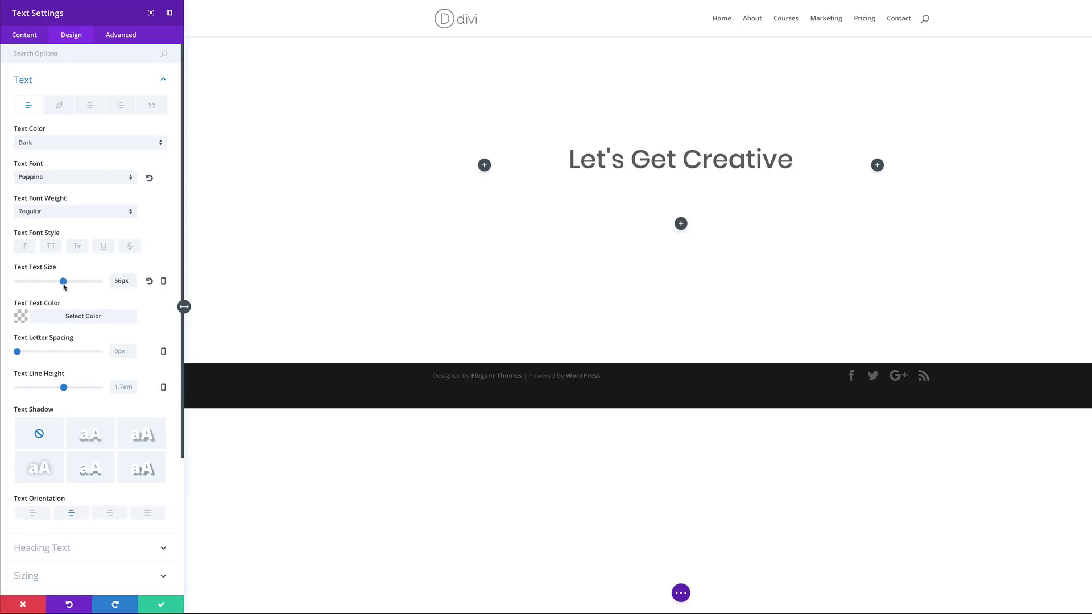
drag(65, 390, 55, 392)
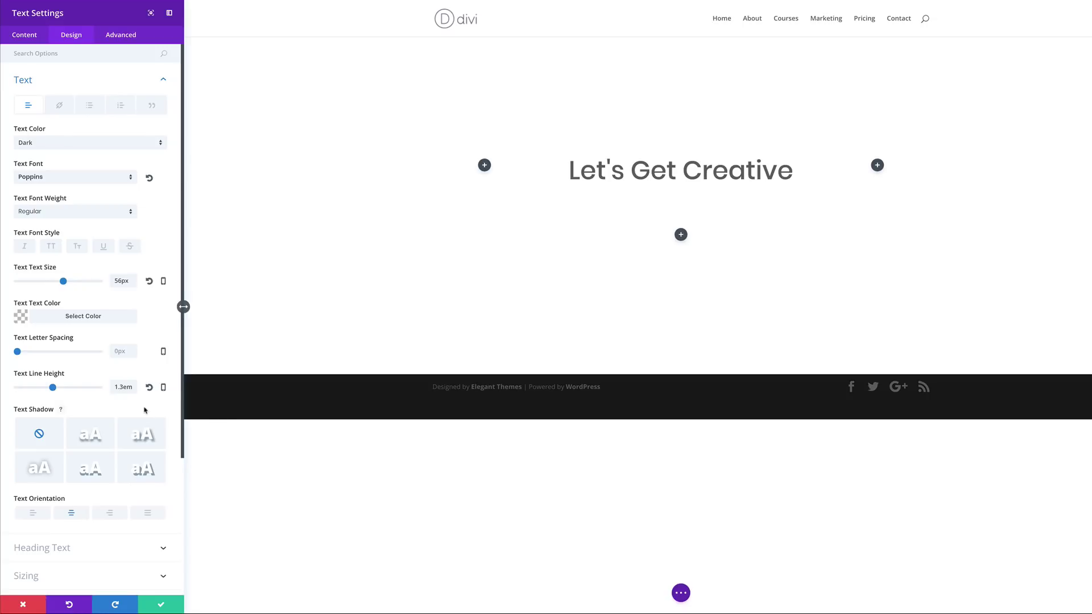
scroll(139, 414, down, 5)
scroll(139, 413, down, 1)
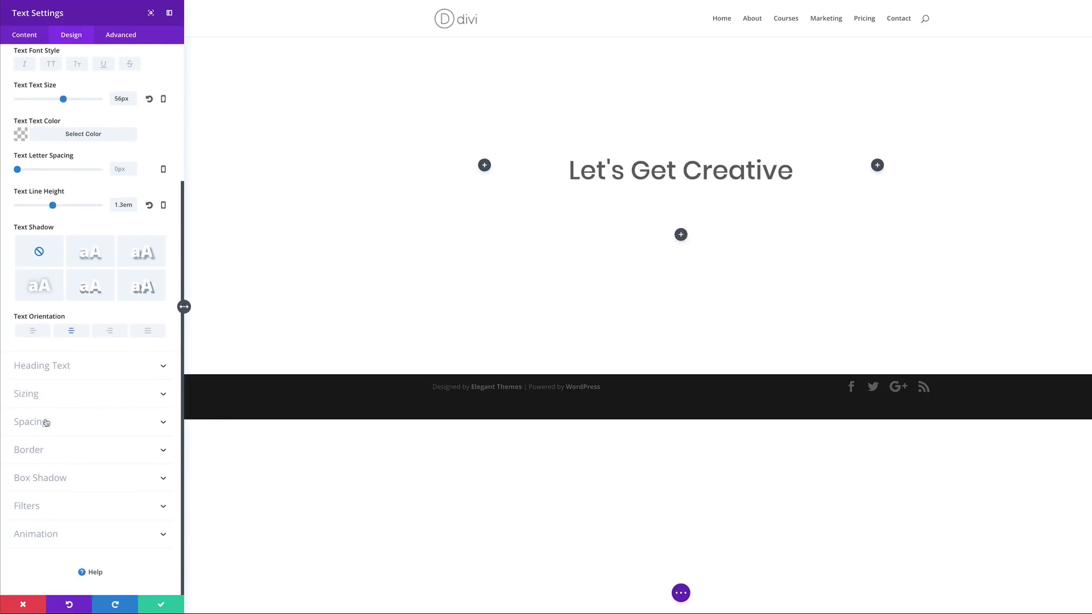
click(49, 426)
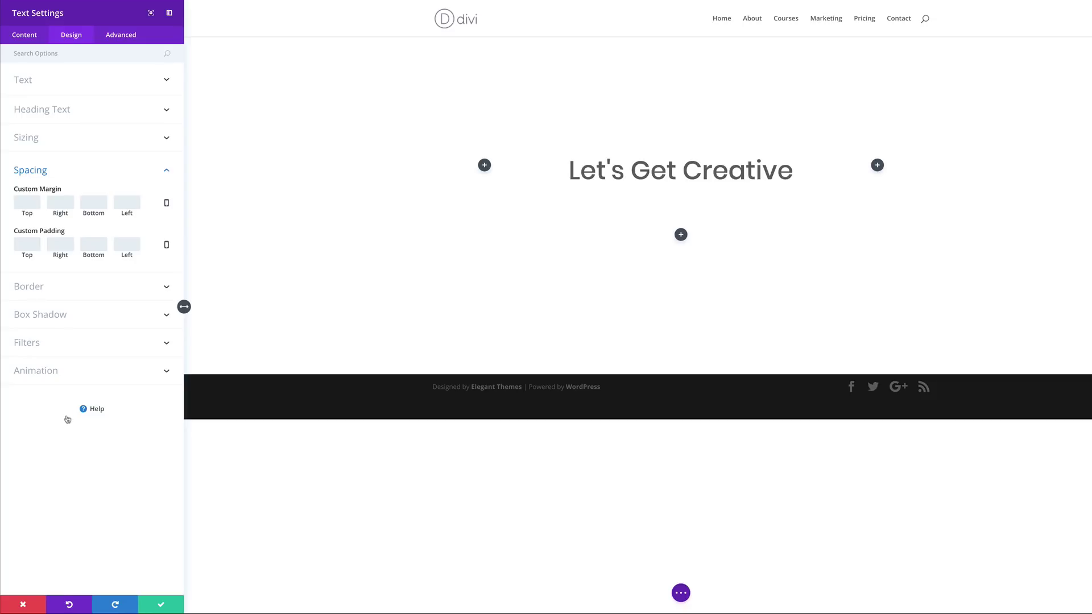
click(97, 202)
text(10px)
click(97, 216)
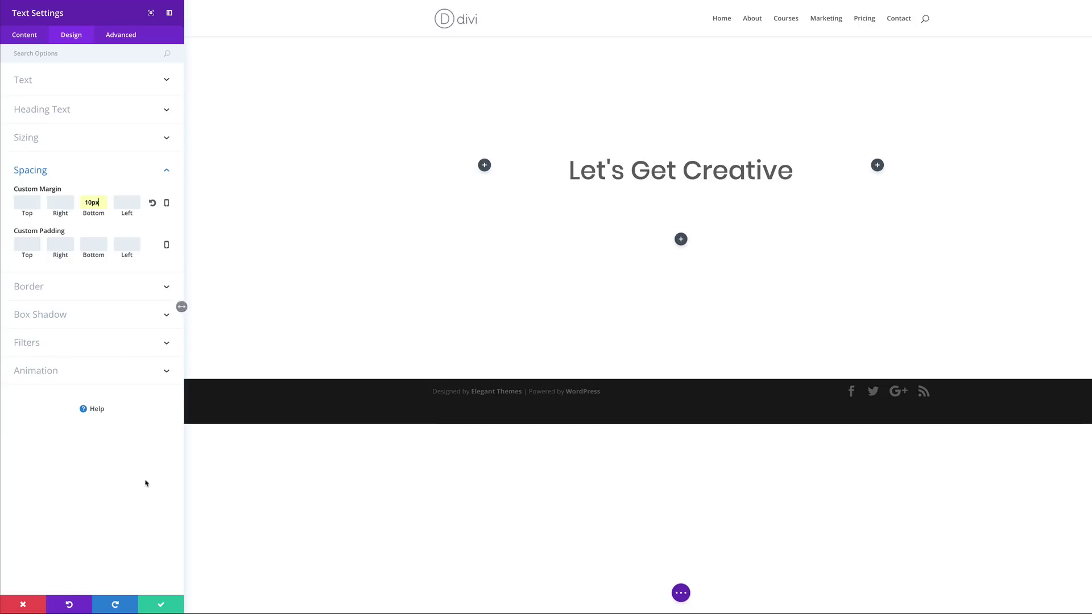
click(162, 607)
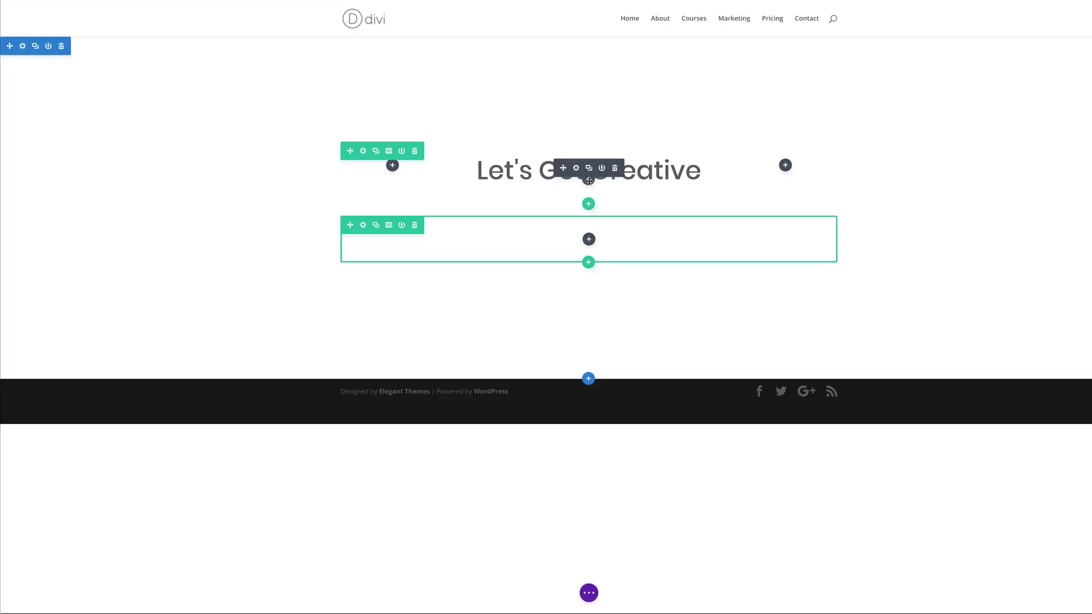
Paste the placeholder Lorem ipsum paragraph into the new Text module
click(576, 168)
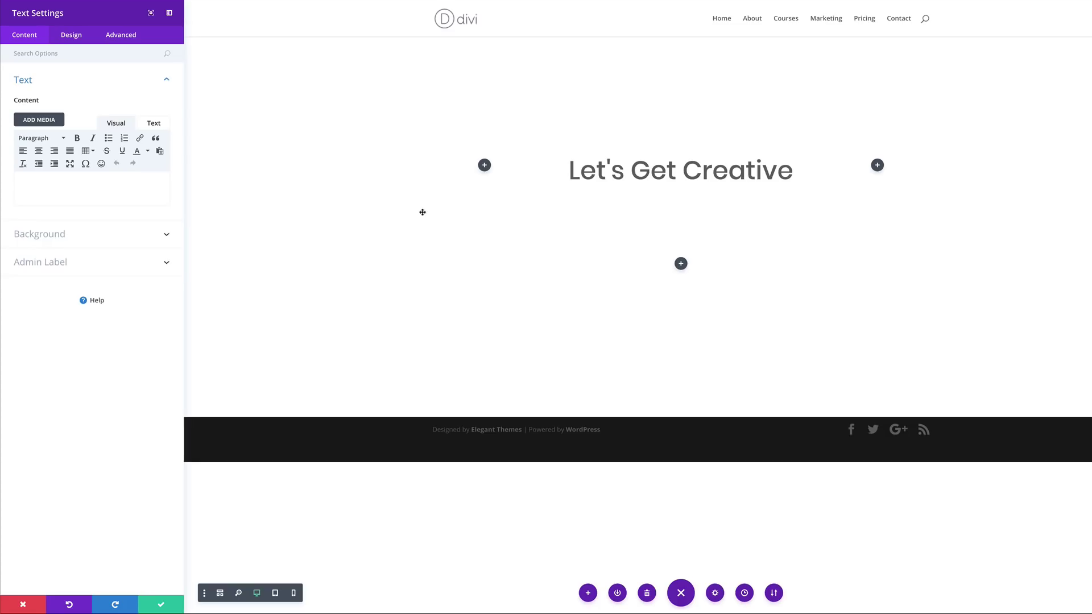
click(101, 180)
text(Suspendisse pulvinar lacus nec sollicitudin finibus.Pellentesque sed euismod mauris. Nec sollicitudin finibus, ligula quam dui maximus ornare ex nulla ut lacus, sit amet cursus leo.)
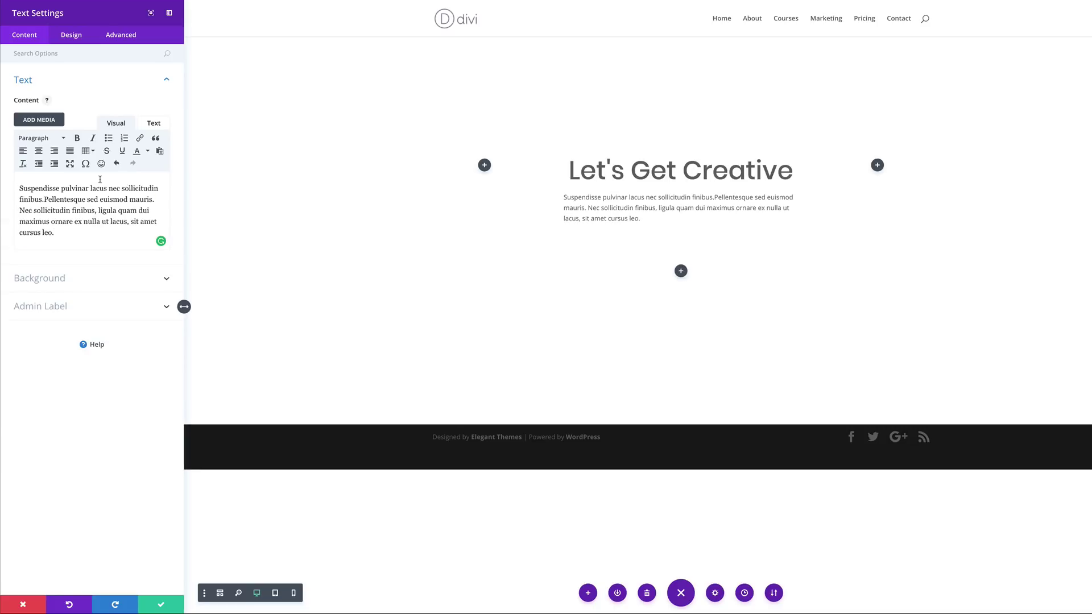
Style the paragraph as centered Poppins, 16px with 2em line height, and save
click(73, 41)
click(28, 83)
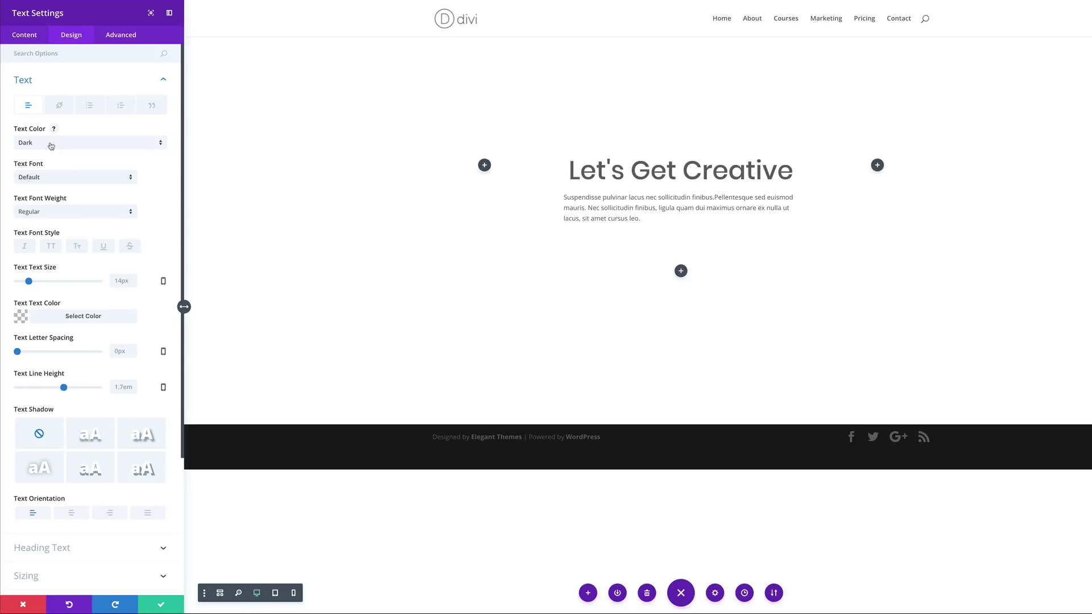
click(56, 181)
click(38, 244)
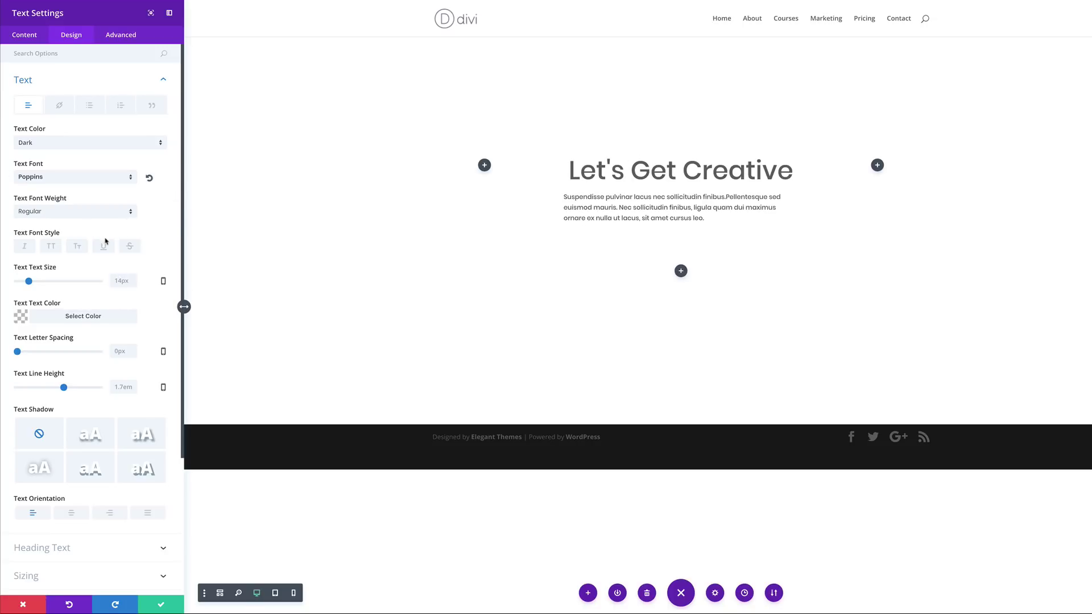
drag(29, 281, 29, 282)
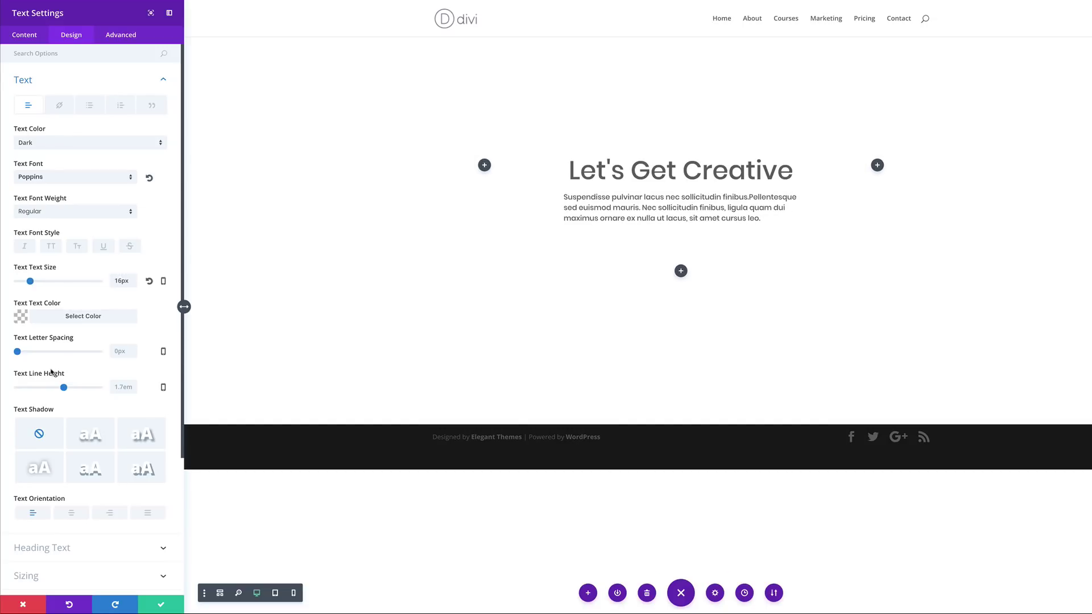
drag(64, 389, 72, 388)
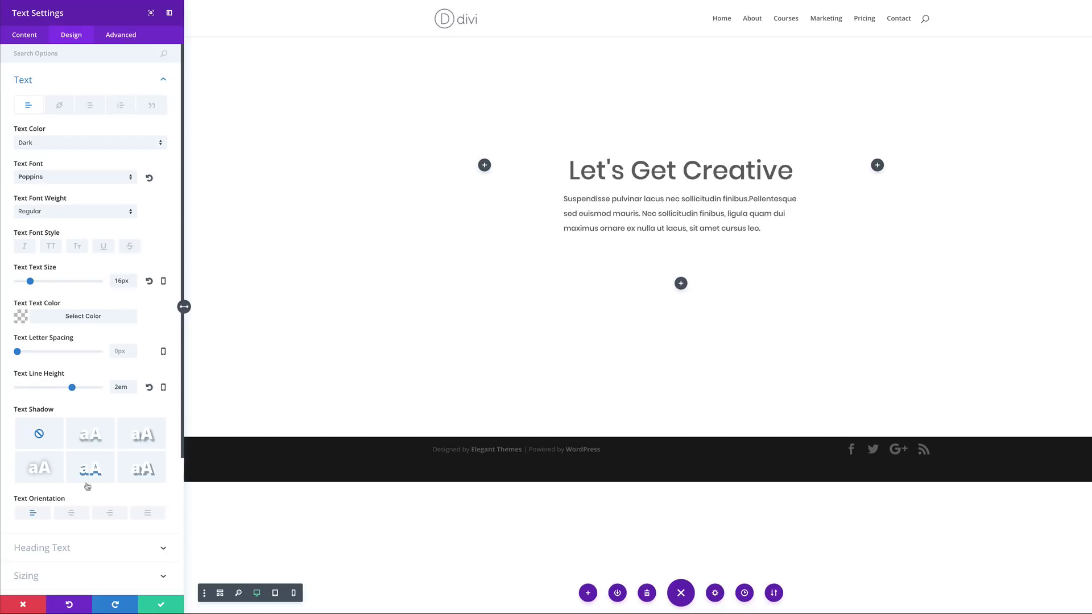
click(73, 515)
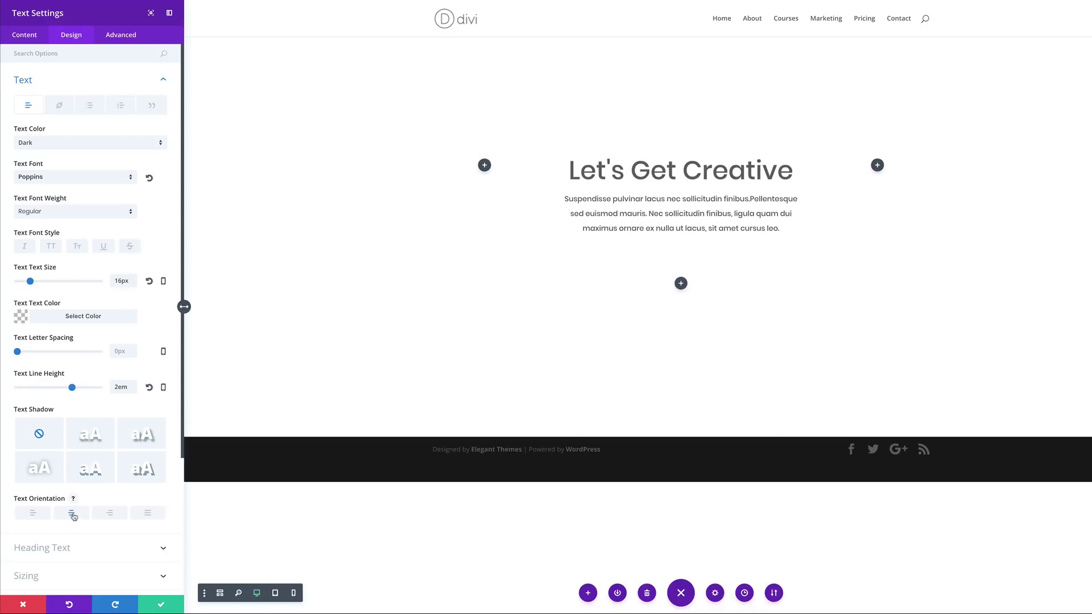
click(159, 605)
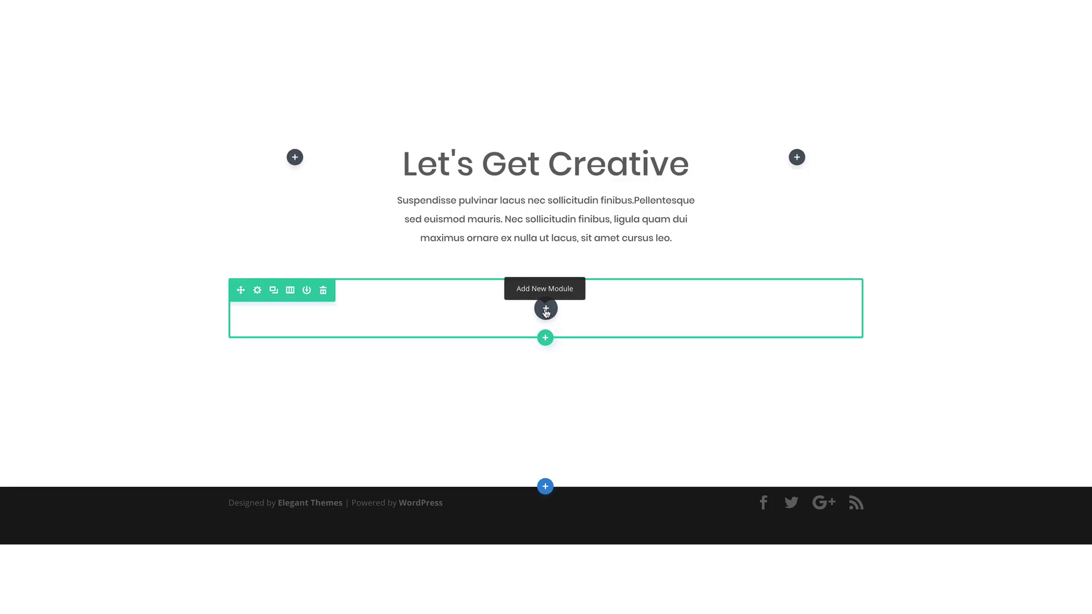
Add a Button module to the row with the label LEARN MORE
click(547, 309)
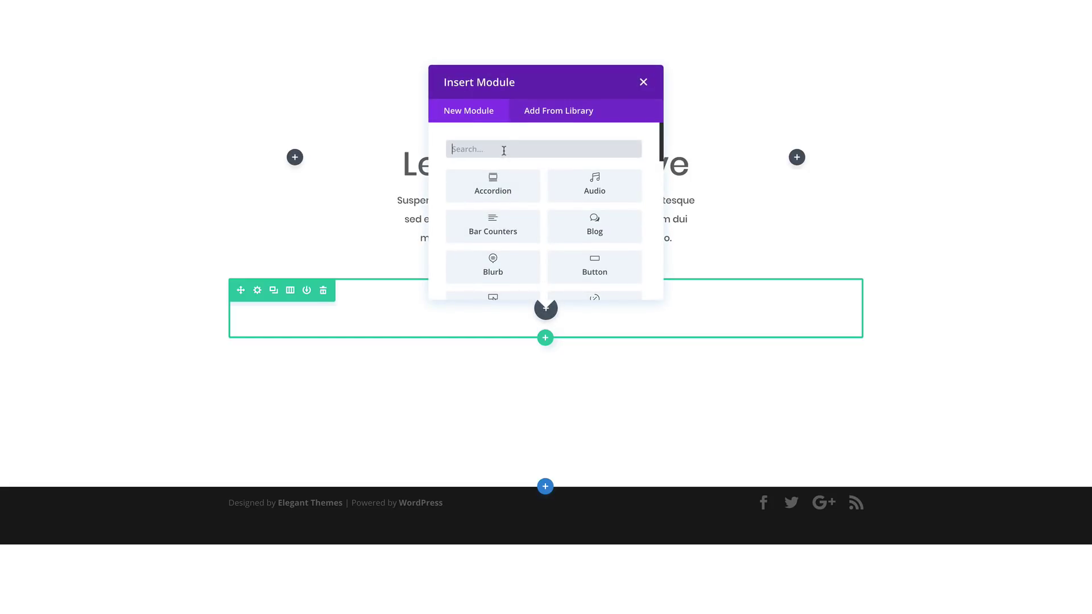
text(butt)
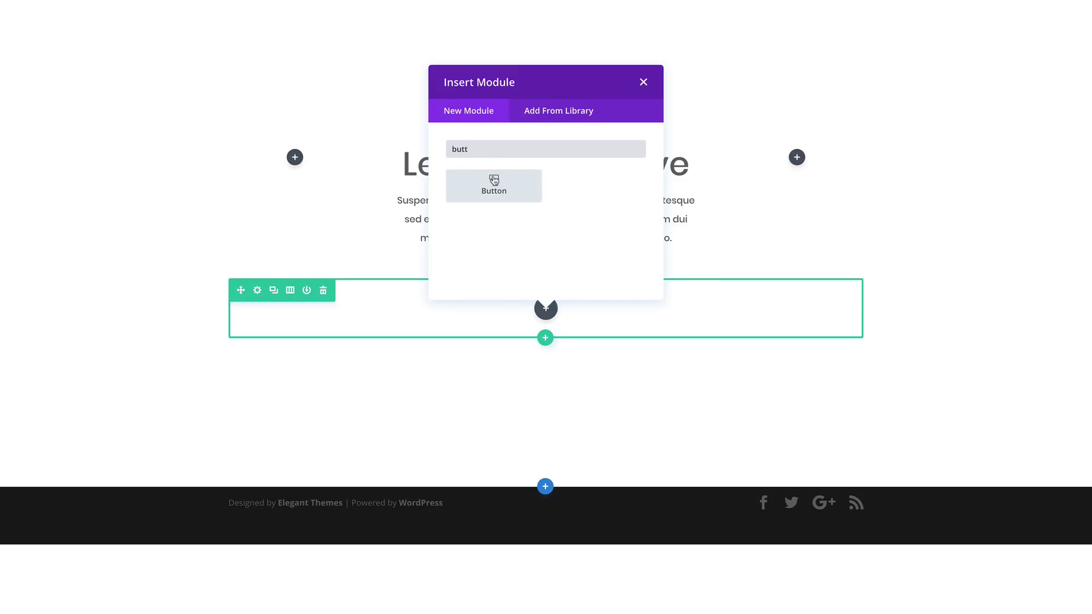
click(493, 183)
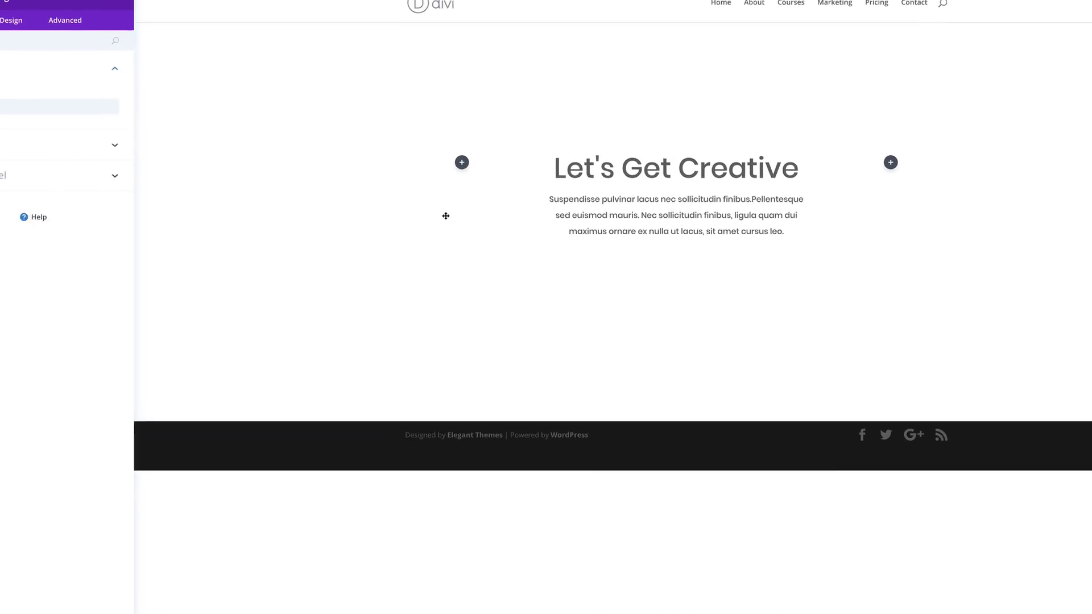
click(89, 114)
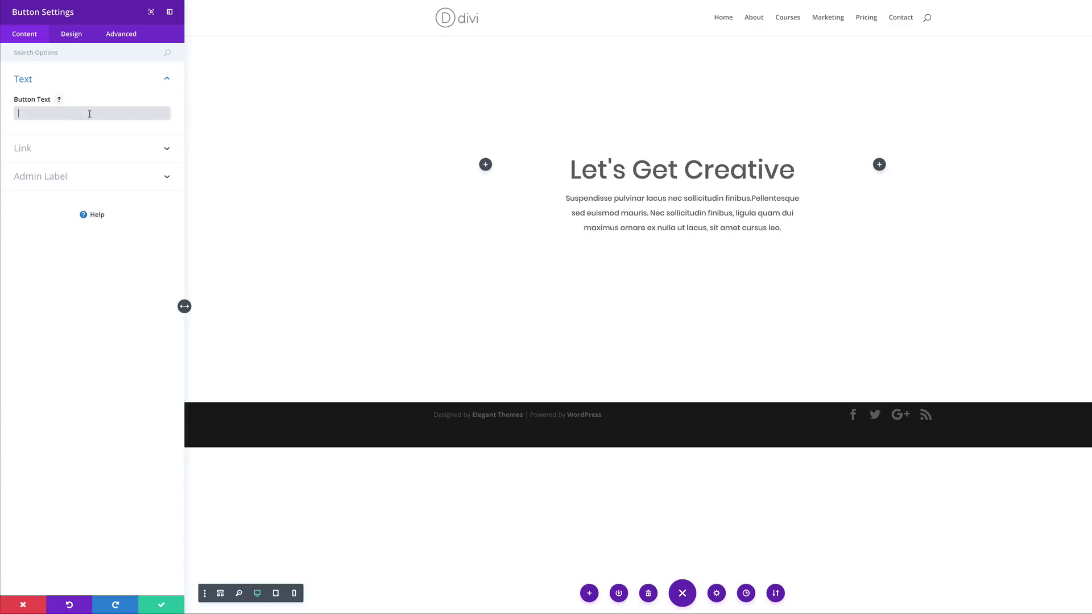
text(LEA)
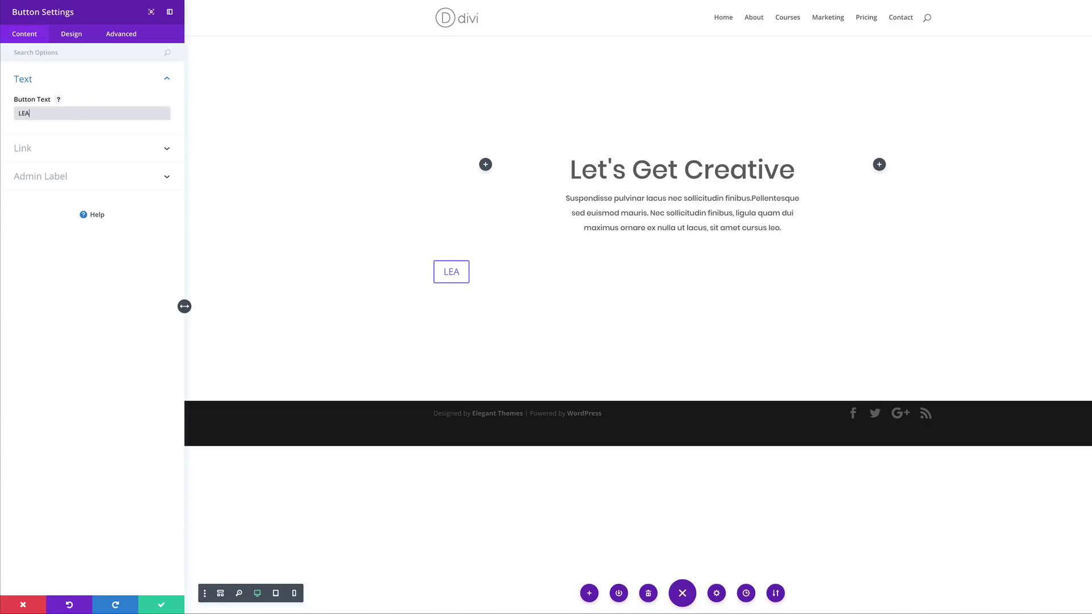
text(RN MORE)
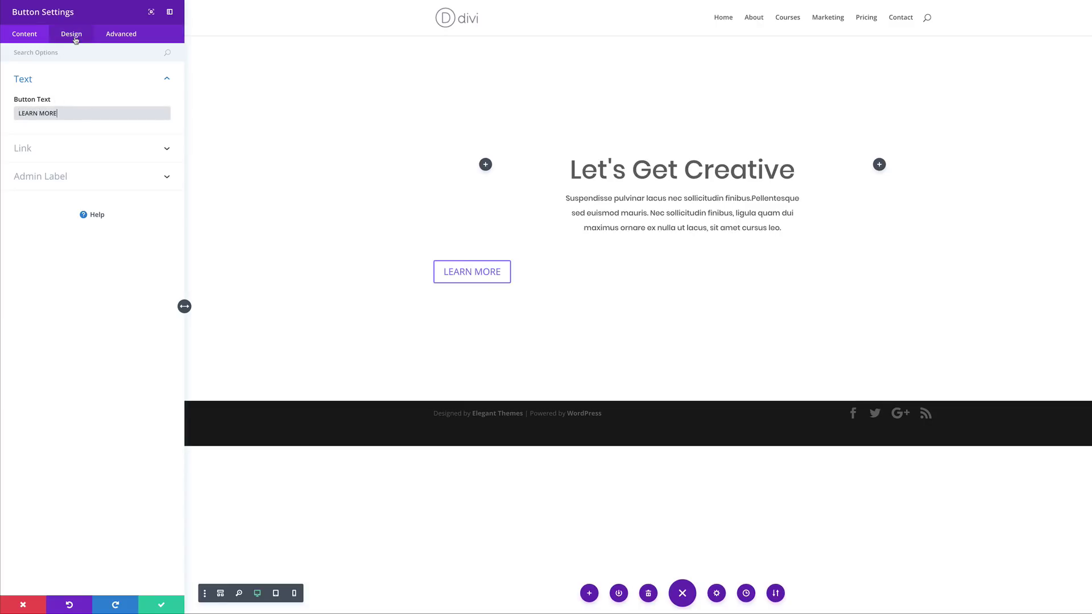
Set the LEARN MORE button's link URL to #
click(25, 149)
click(31, 145)
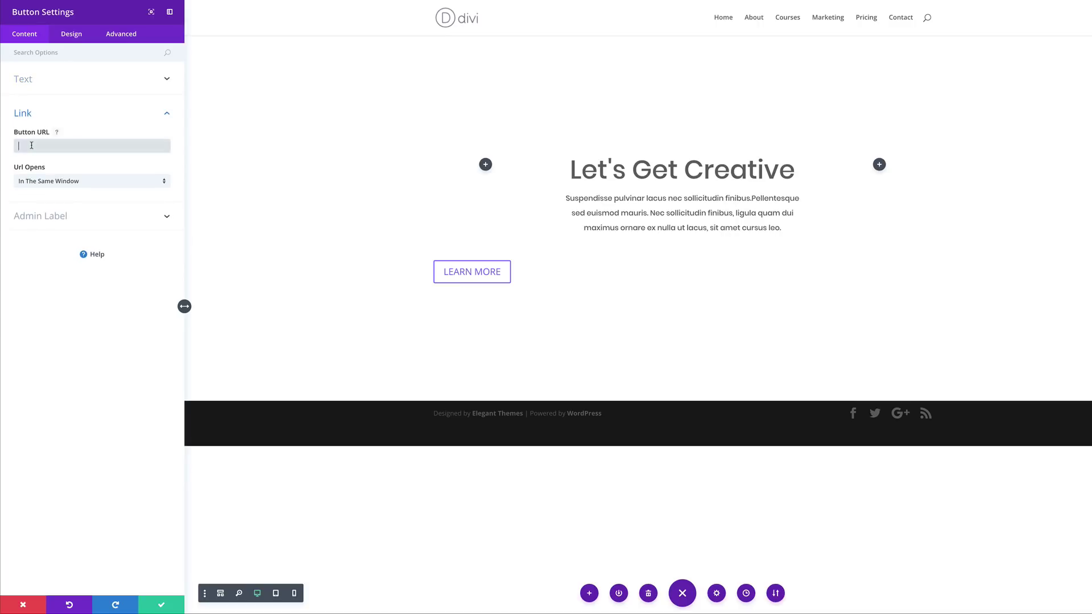
text(#)
click(40, 280)
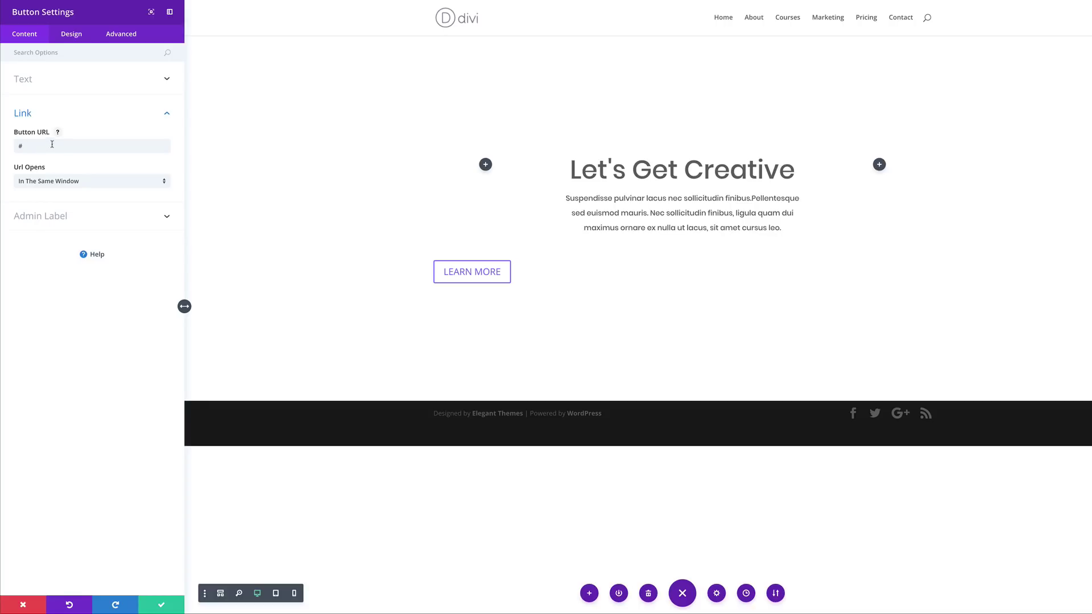
click(76, 39)
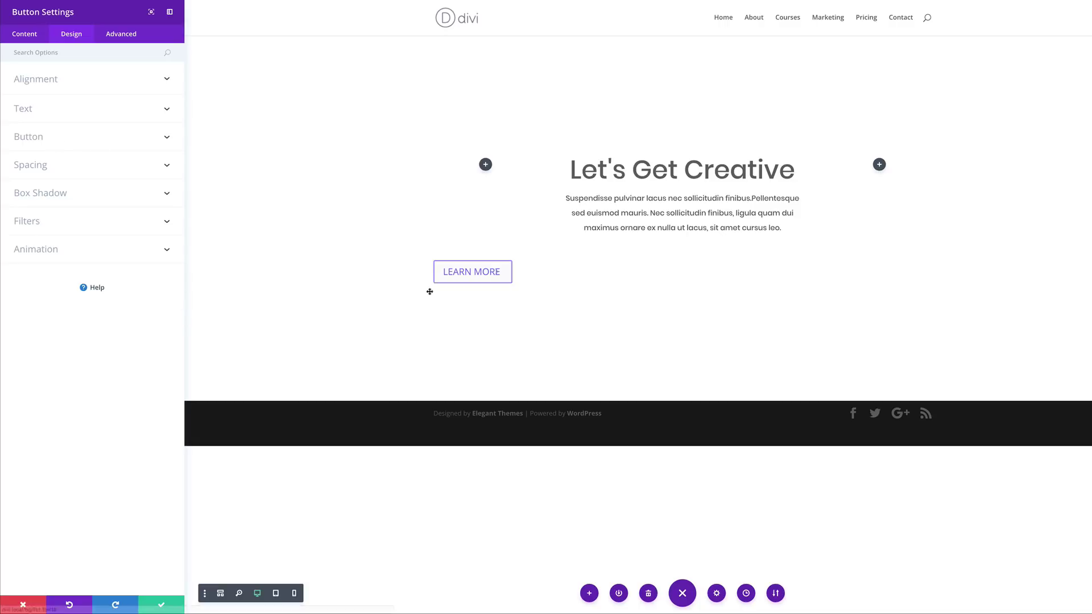
Enable custom button styling with 14px white text
click(61, 142)
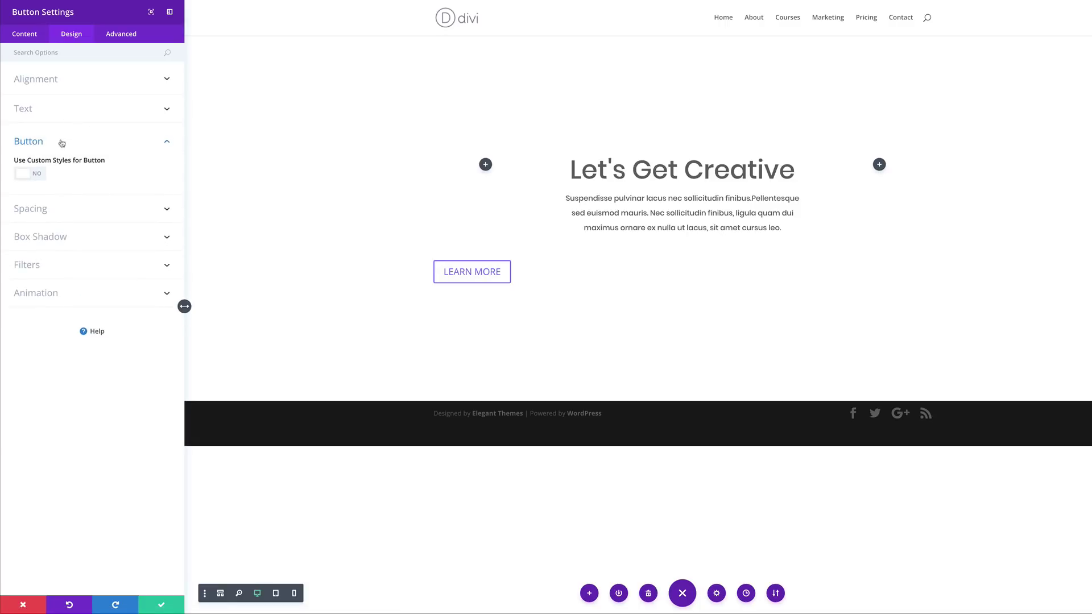
click(40, 178)
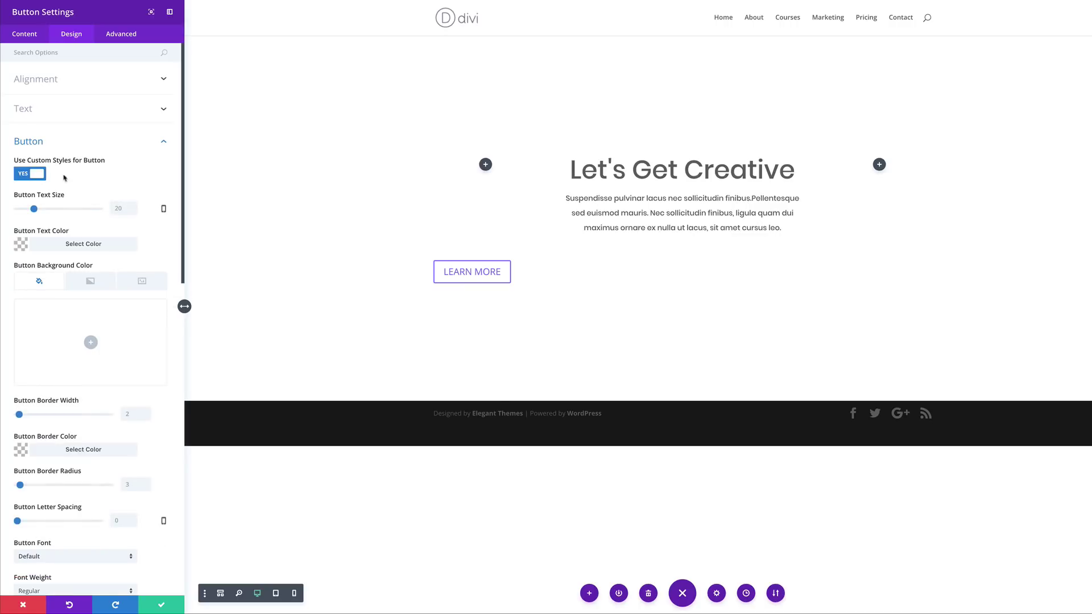
drag(34, 208, 29, 210)
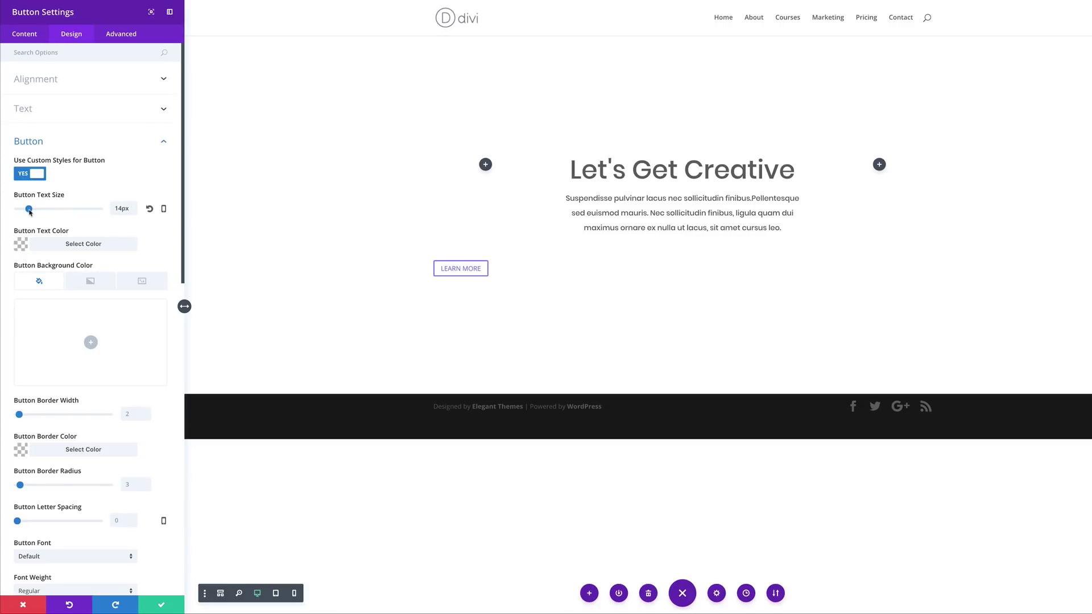
click(21, 245)
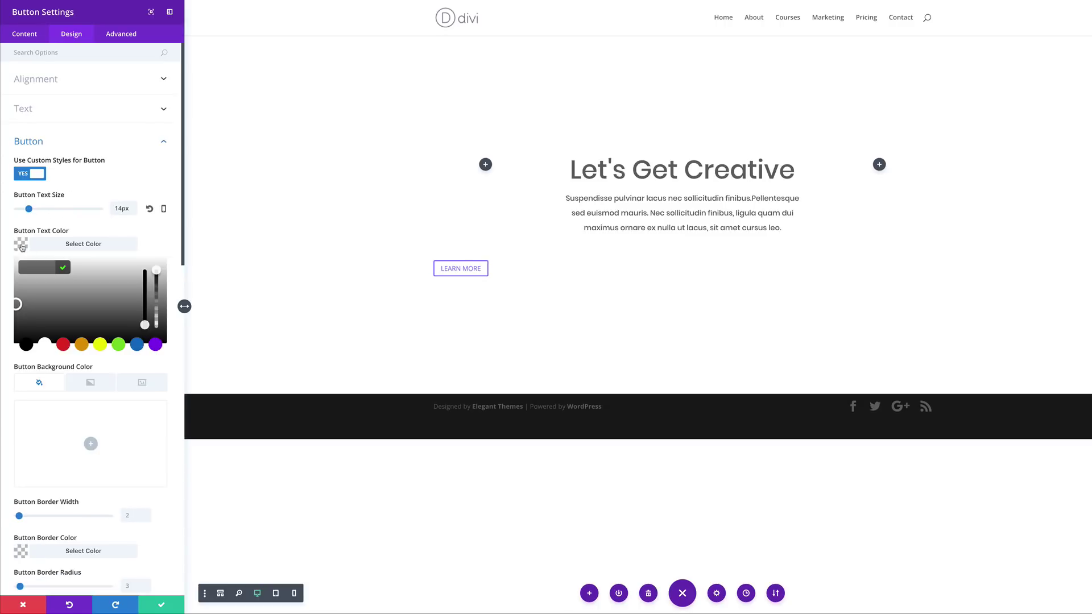
click(44, 344)
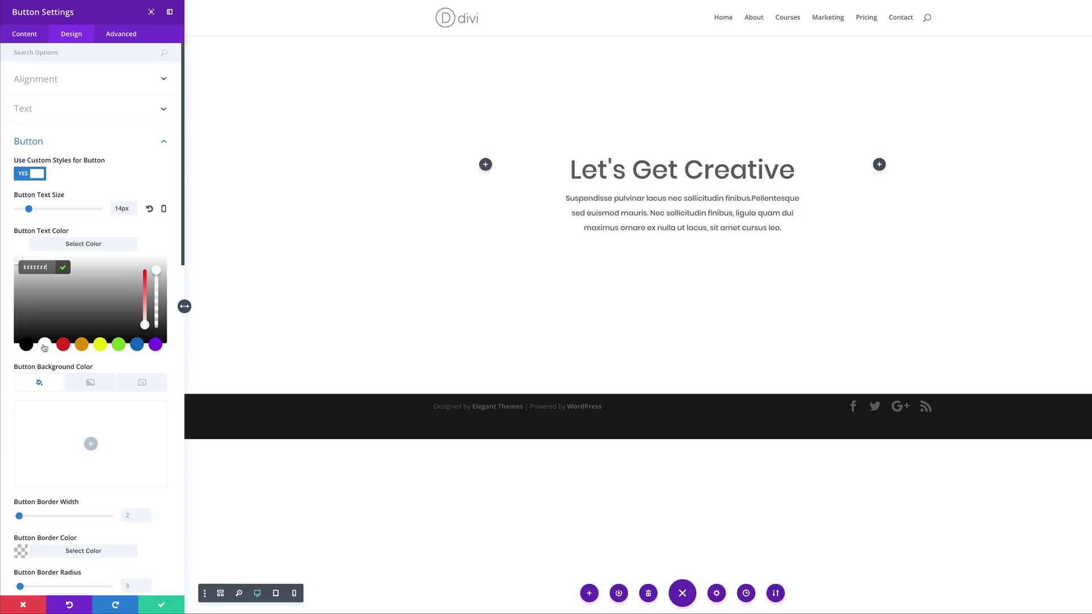
click(157, 242)
Give the button a black background and Poppins Semi Bold text
click(93, 343)
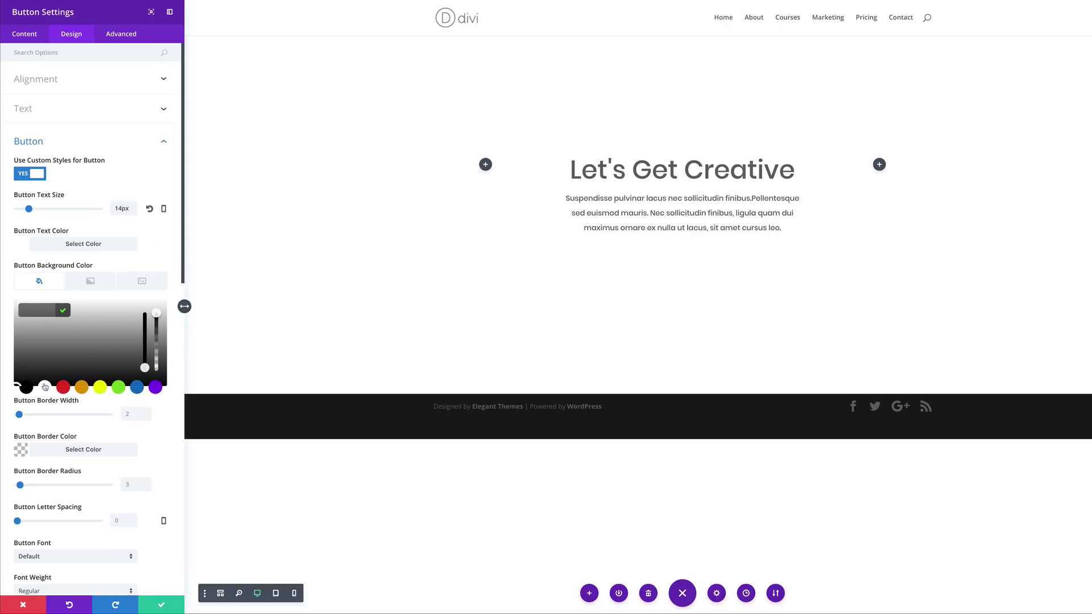
click(28, 390)
scroll(167, 450, down, 2)
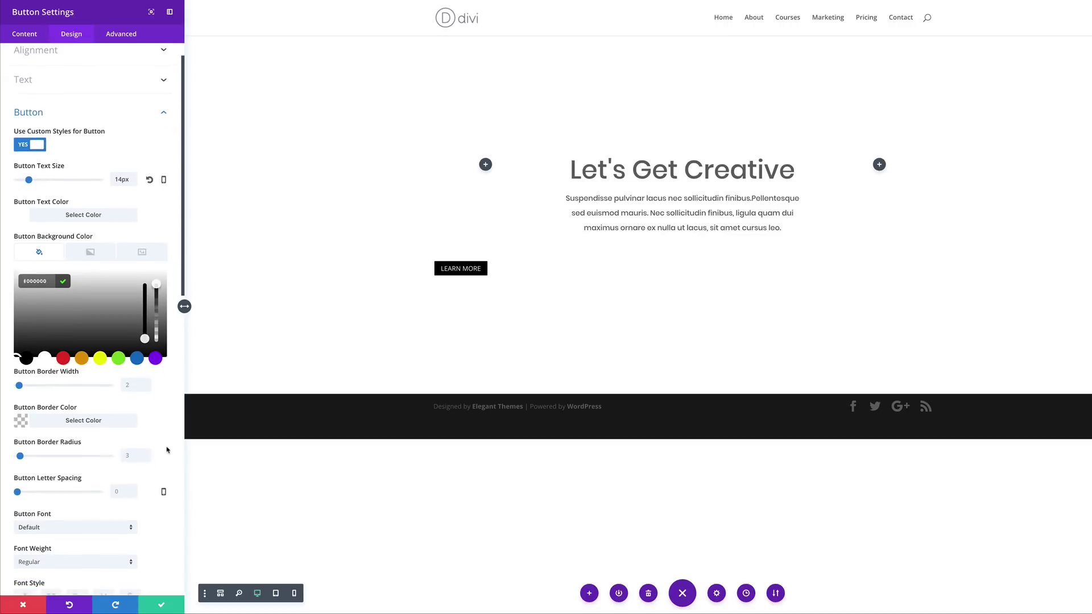
scroll(168, 450, down, 3)
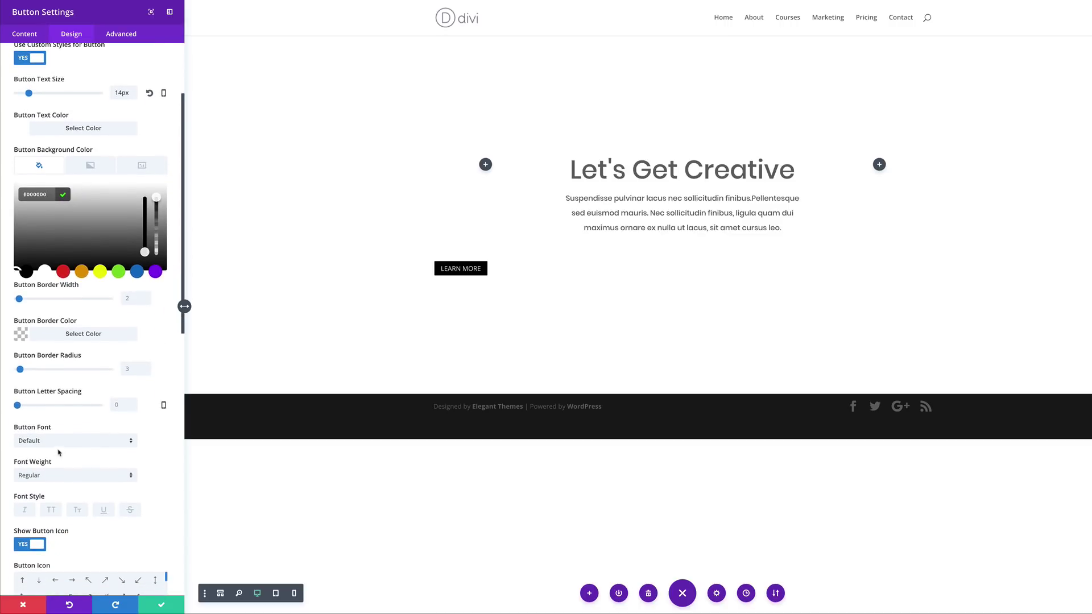
click(62, 441)
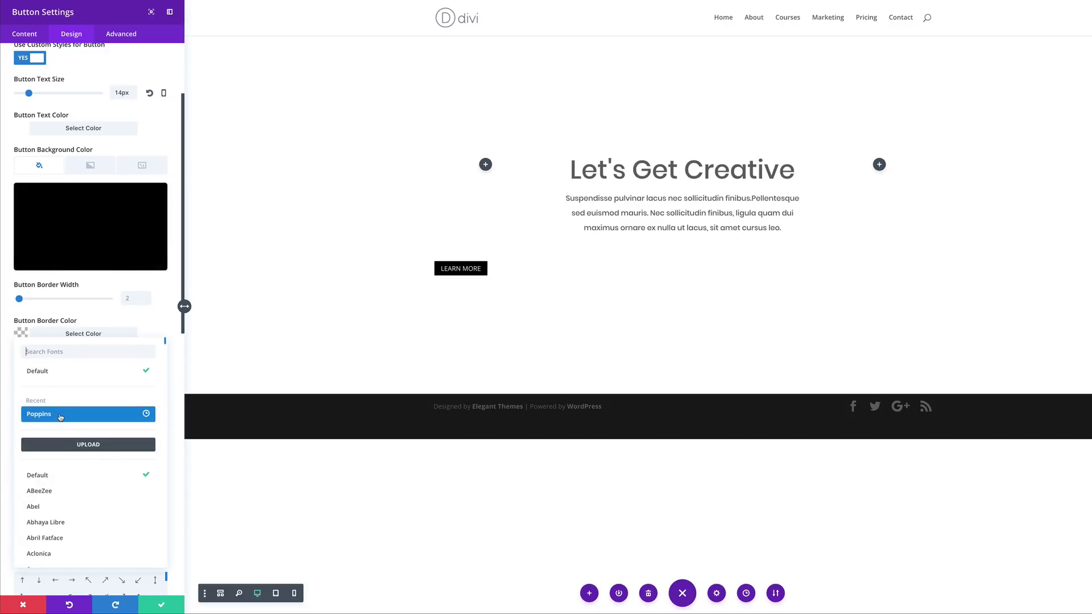
click(60, 417)
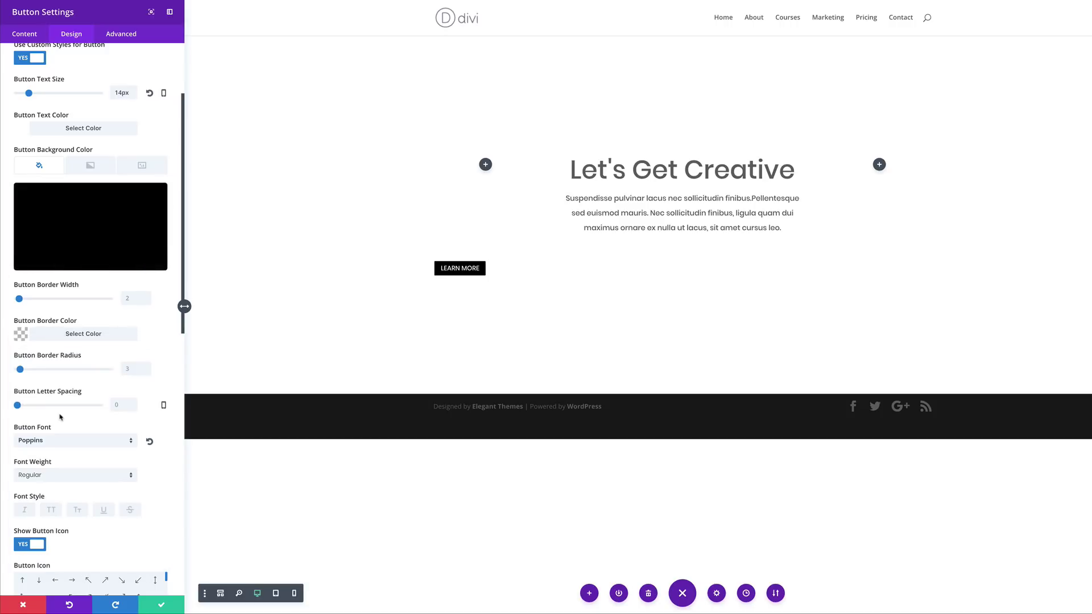
click(50, 475)
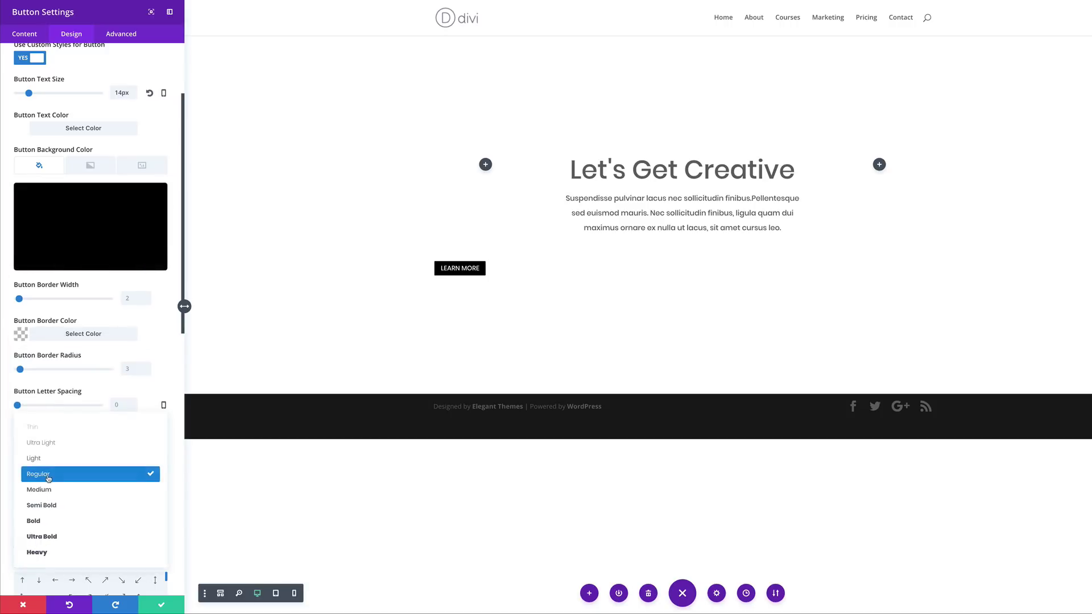
click(62, 510)
Make the button text uppercase
scroll(161, 503, down, 1)
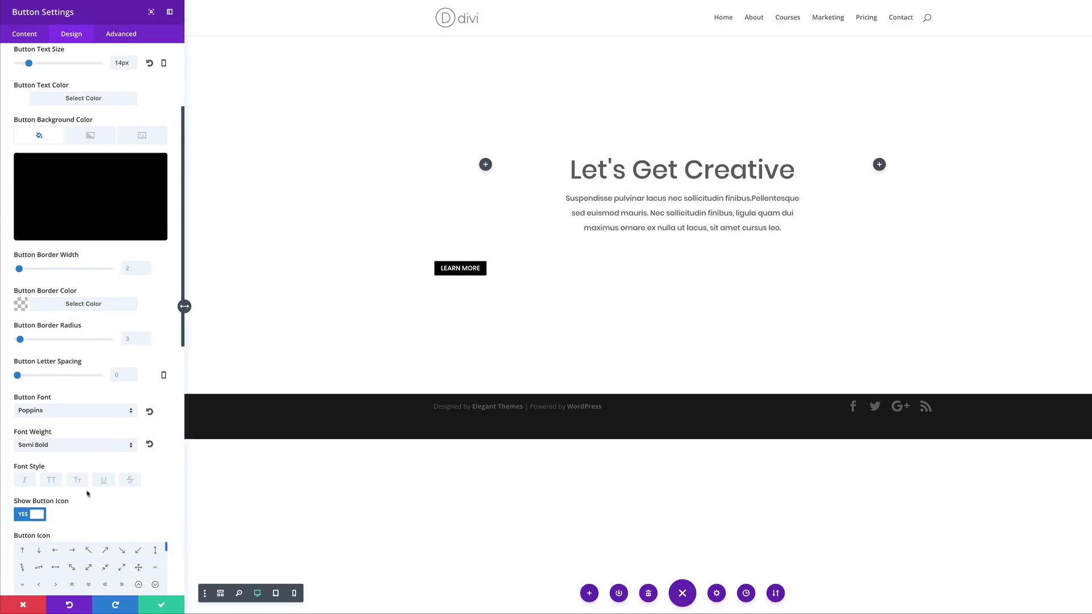
click(54, 484)
scroll(170, 443, down, 2)
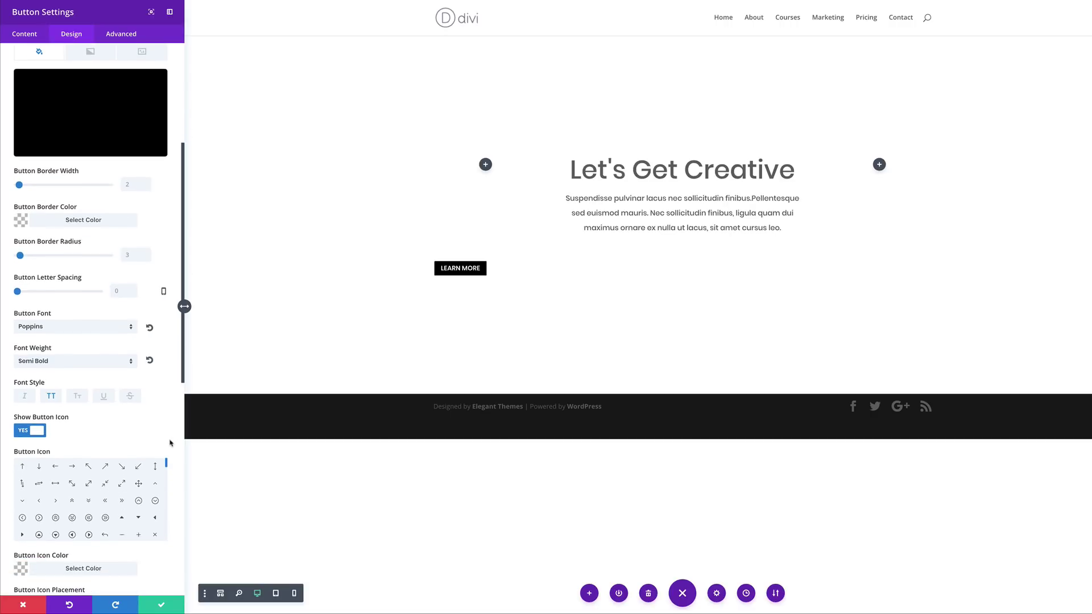
scroll(169, 444, down, 4)
scroll(169, 443, down, 6)
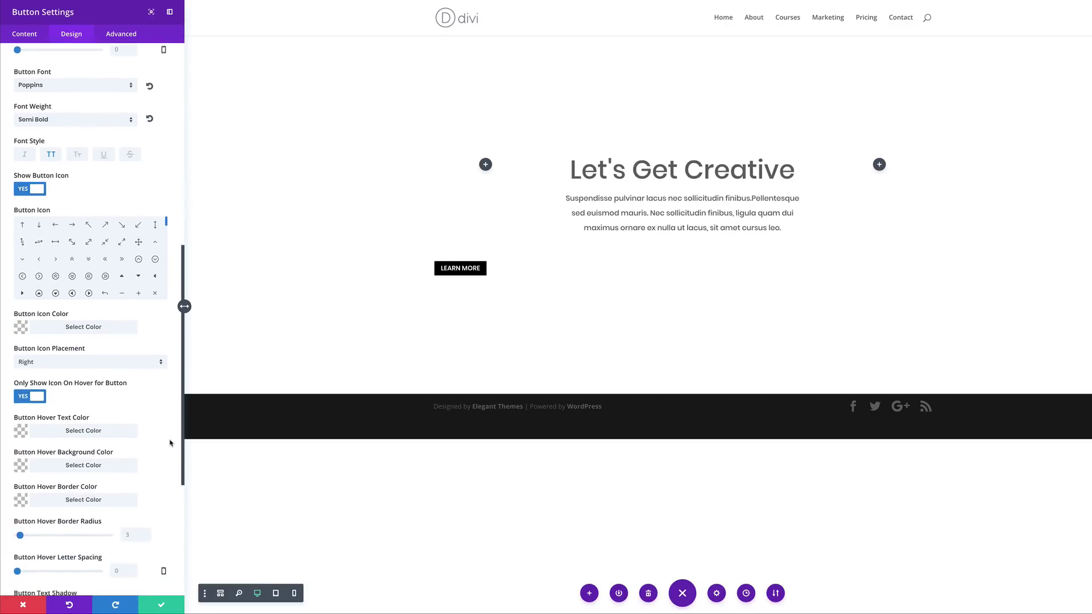
scroll(170, 443, down, 1)
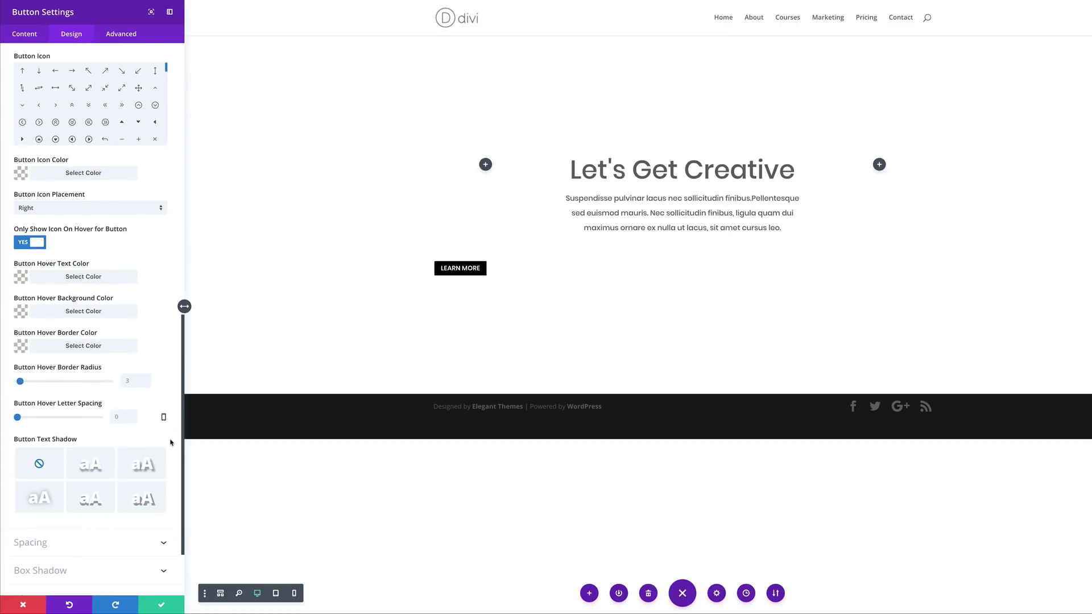
scroll(171, 442, down, 1)
click(38, 529)
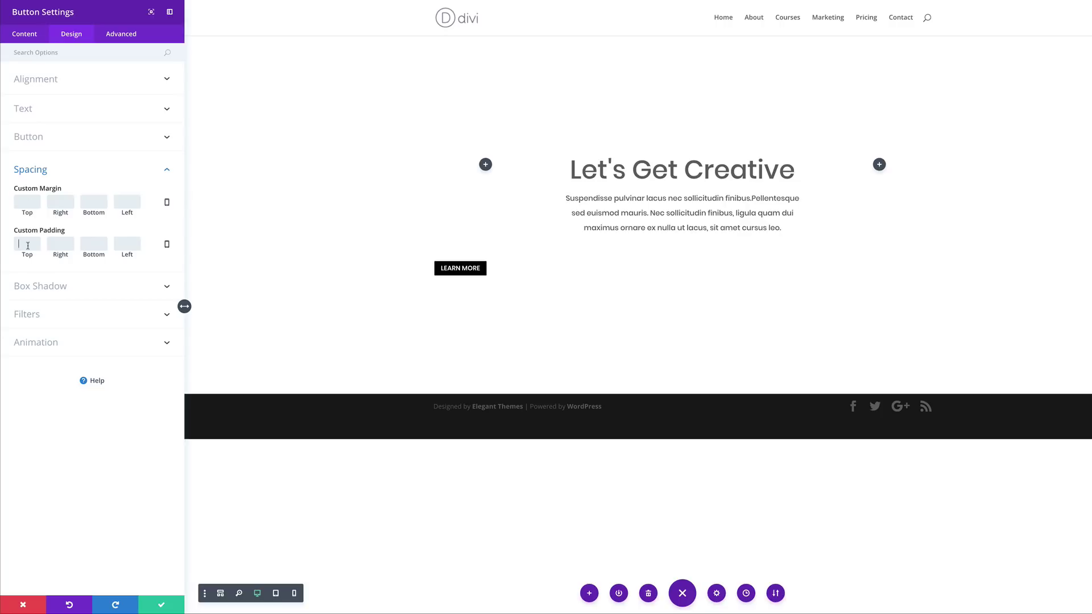
Set the button's custom padding to 12px top and bottom, 24px left and right
text(12)
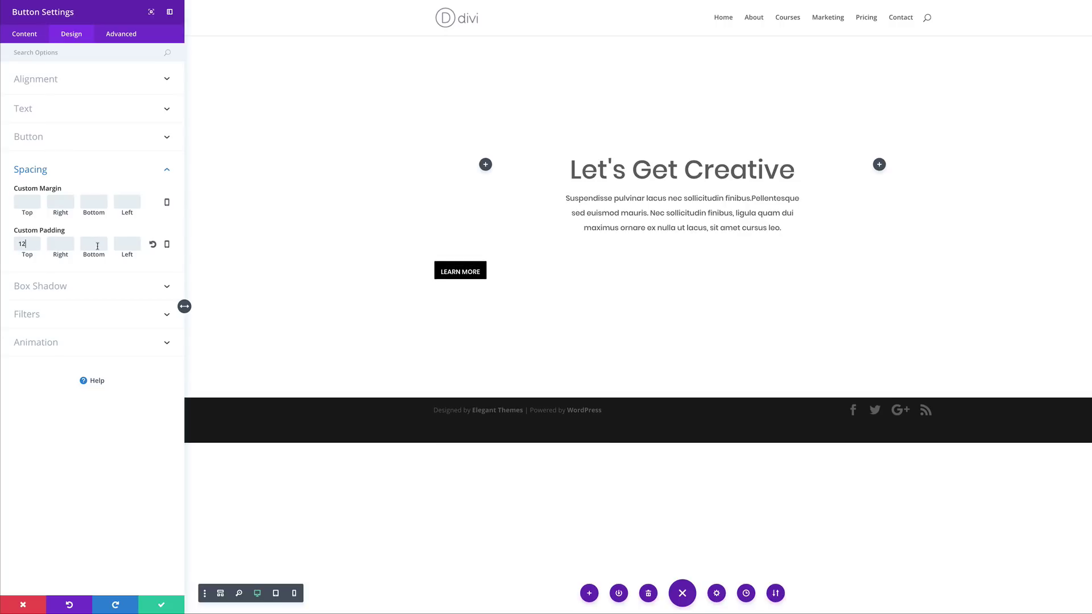
click(98, 246)
text(12)
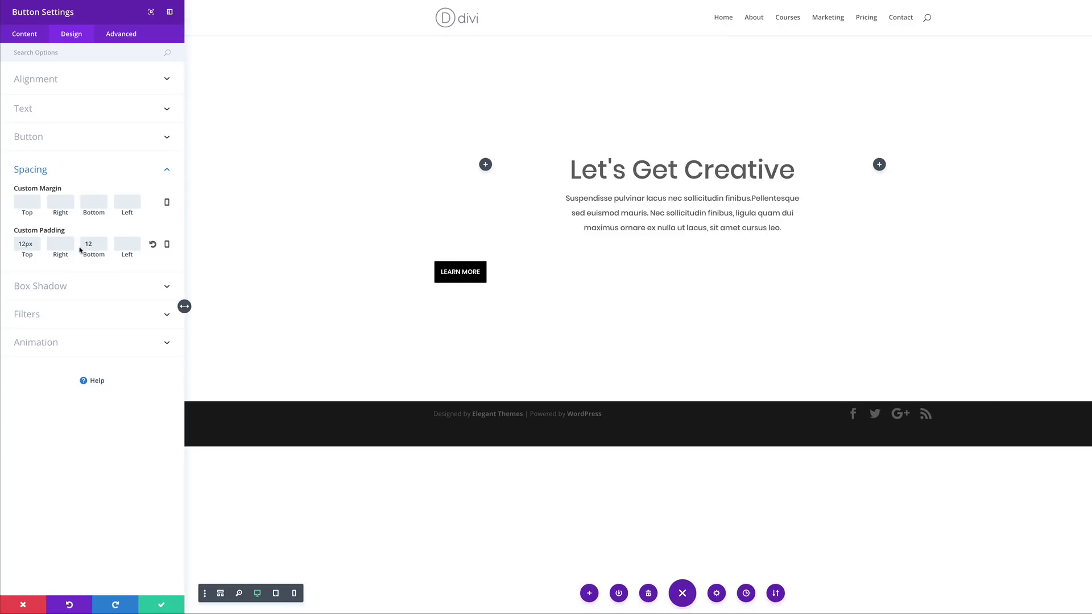
click(54, 248)
text(24)
click(127, 245)
text(24)
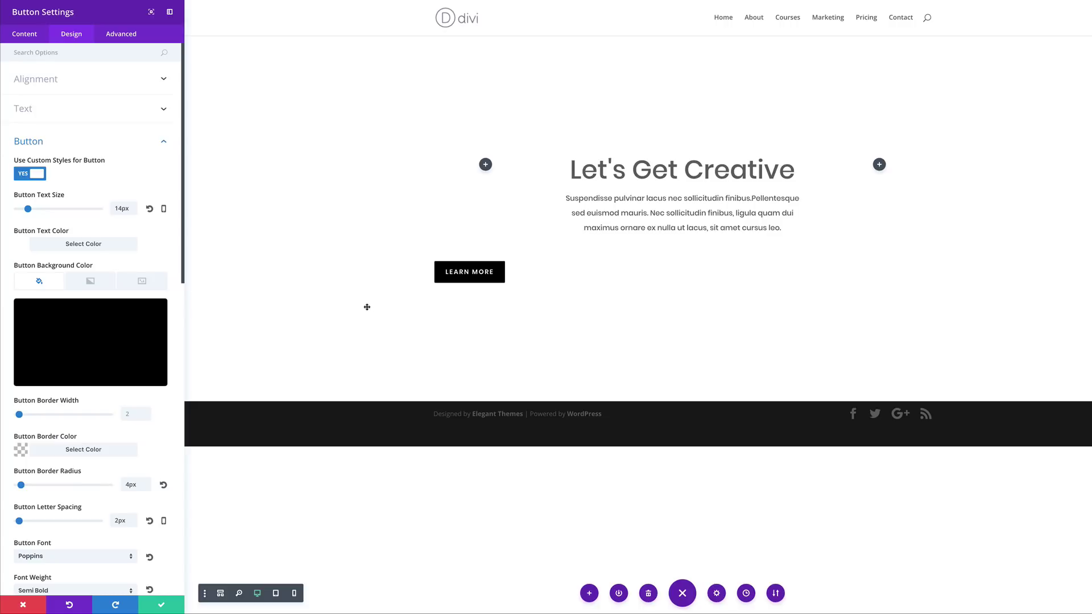
Center-align the LEARN MORE button and save its settings
click(49, 85)
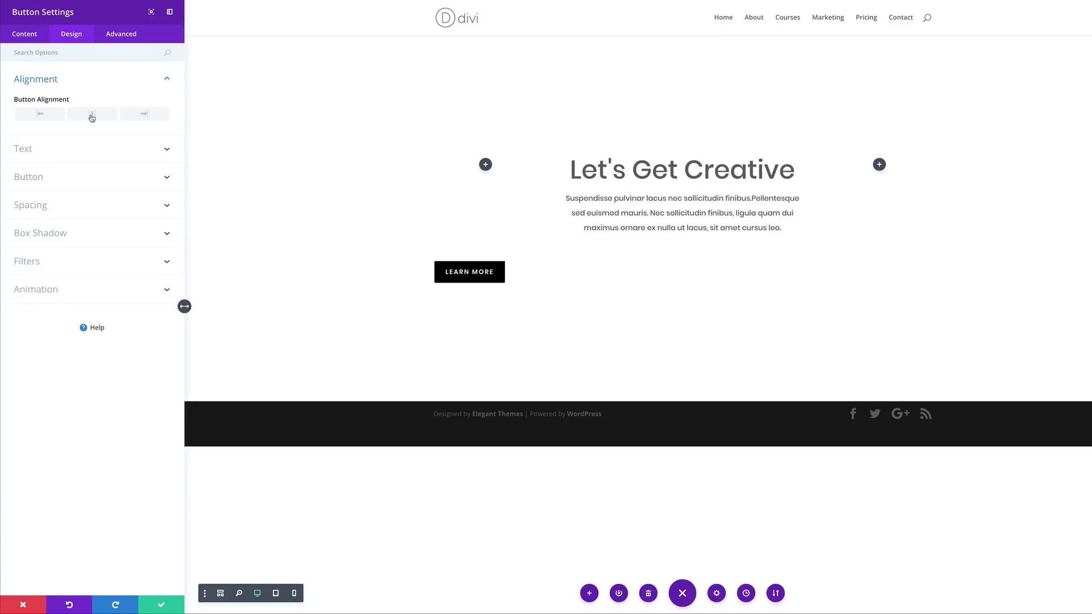
click(95, 115)
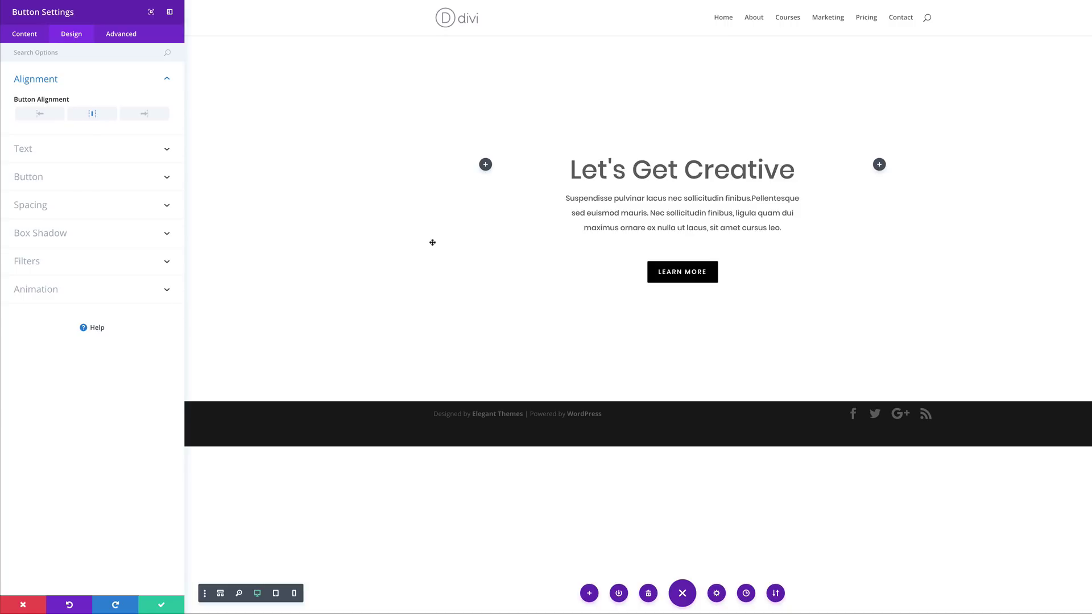
click(161, 607)
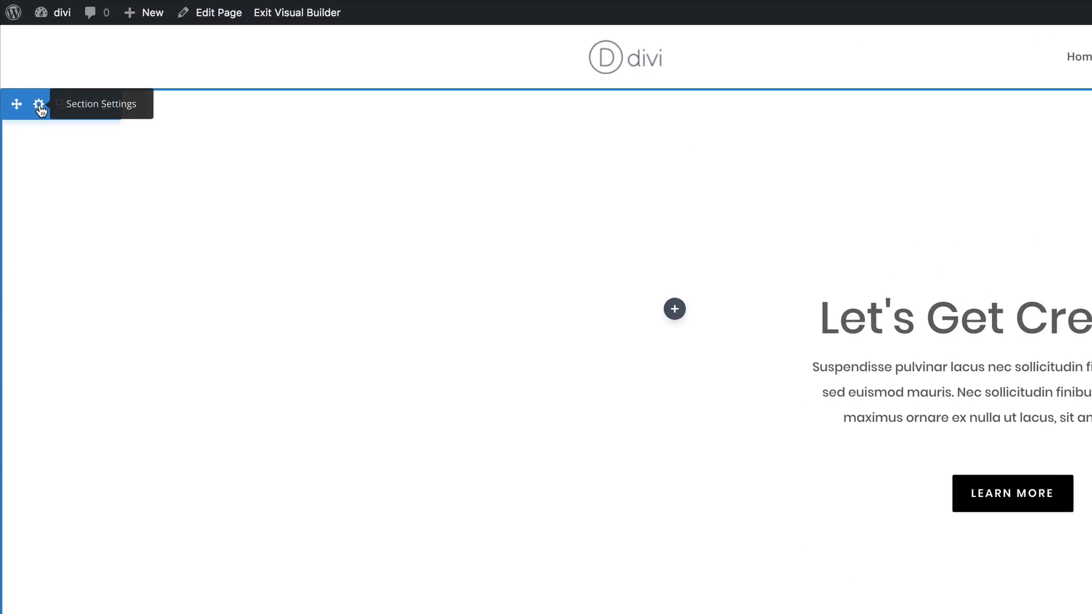
Set the abstract shapes image as the hero section's background, positioned at Bottom Center
click(39, 105)
click(65, 88)
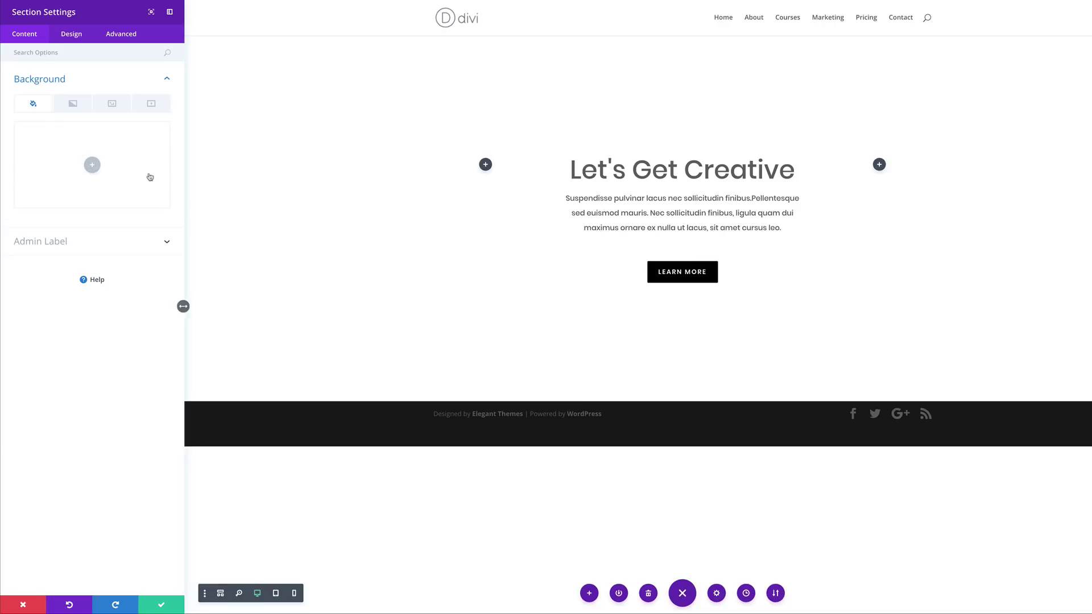
click(113, 106)
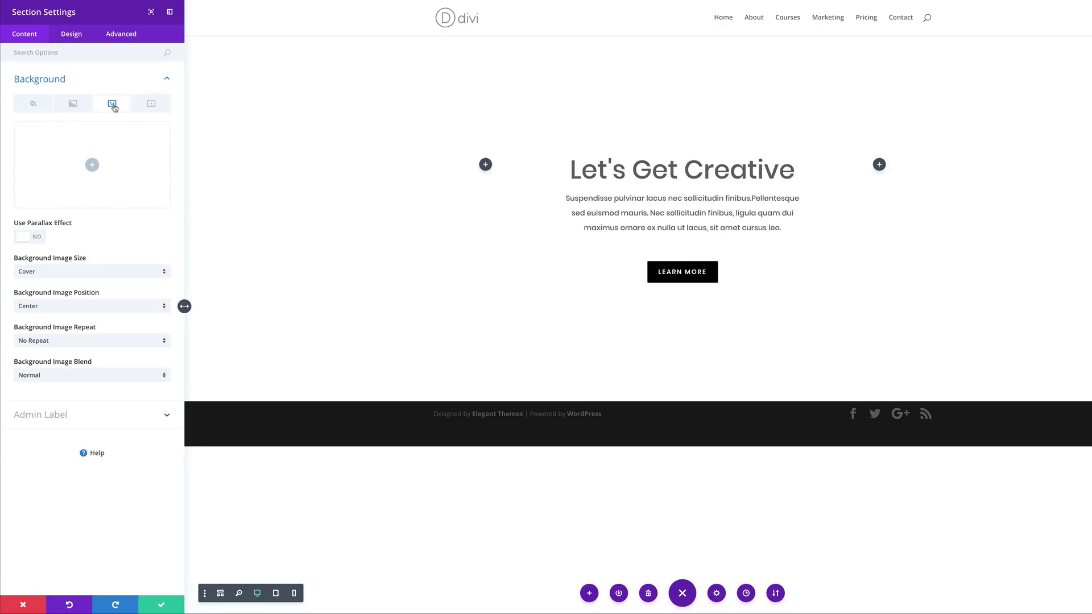
click(92, 165)
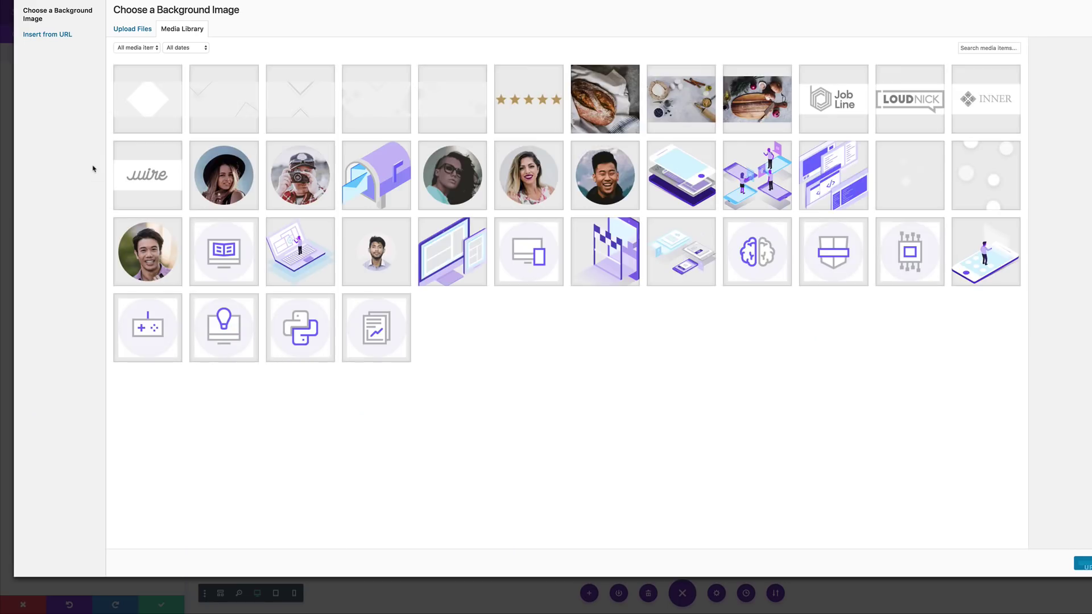
click(454, 101)
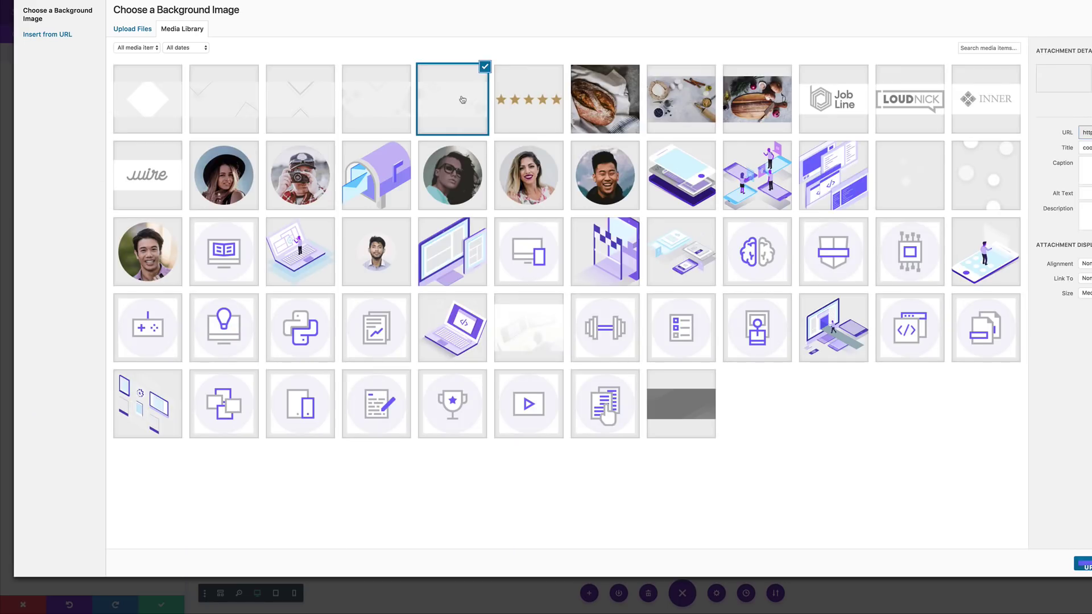
click(1084, 565)
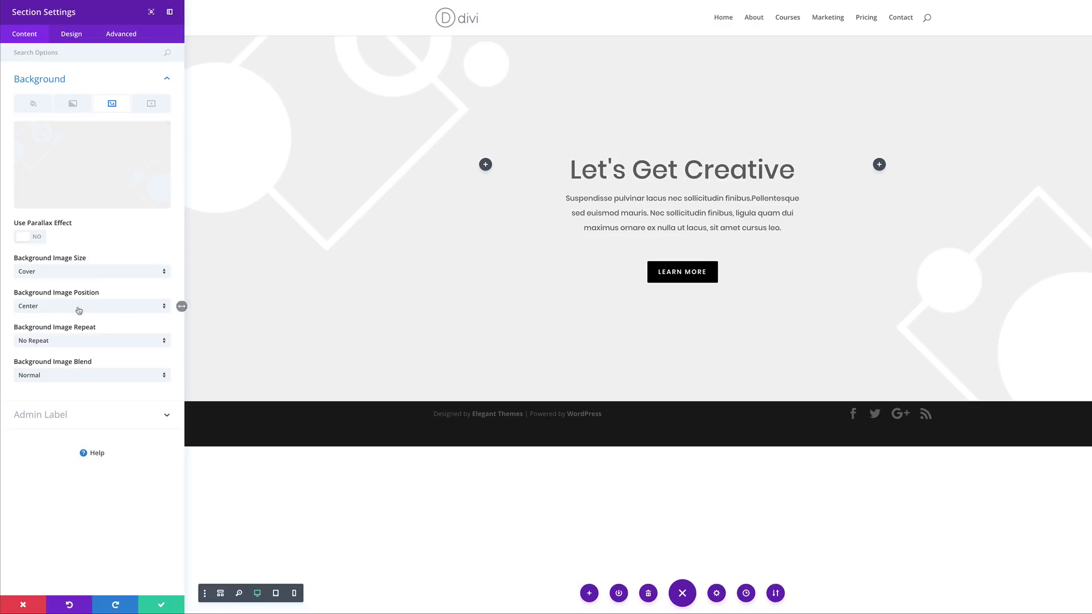
click(80, 308)
click(67, 428)
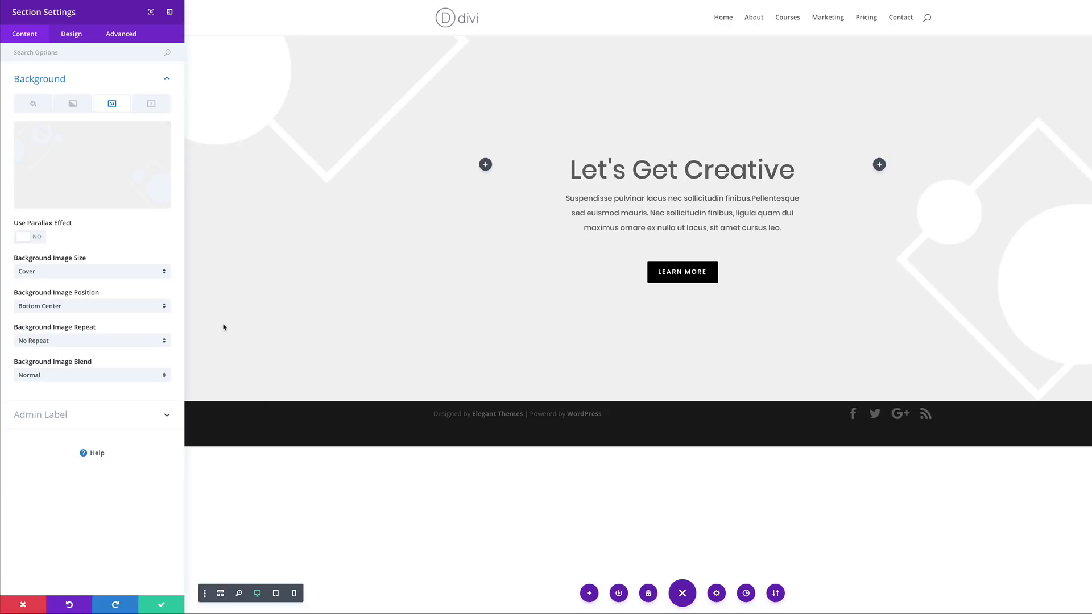
Add a radial background gradient from #2a00ff to #baffdb and save the section settings
click(72, 104)
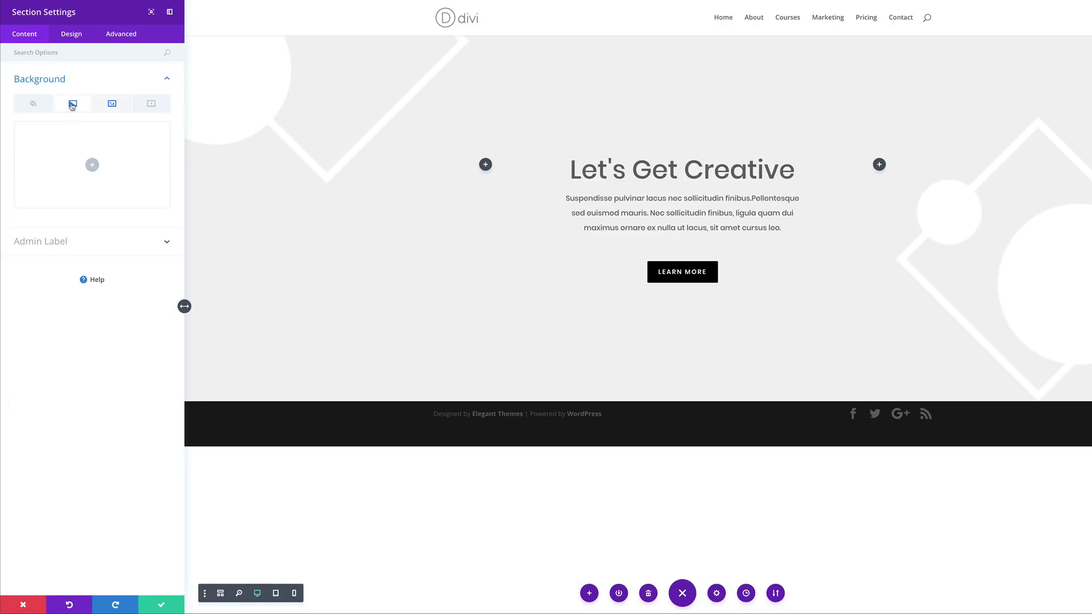
click(95, 166)
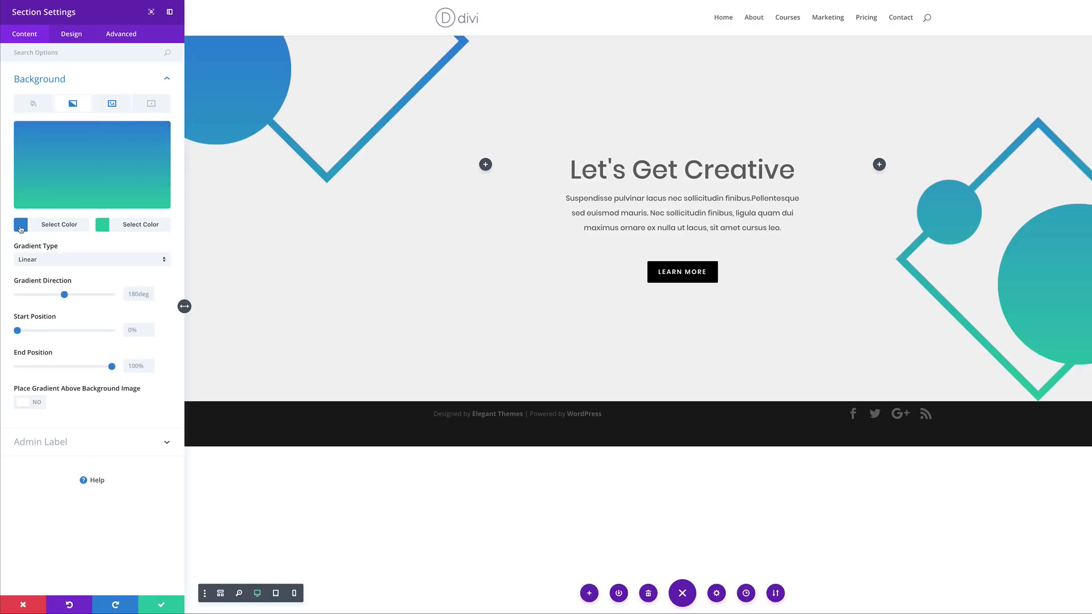
click(21, 226)
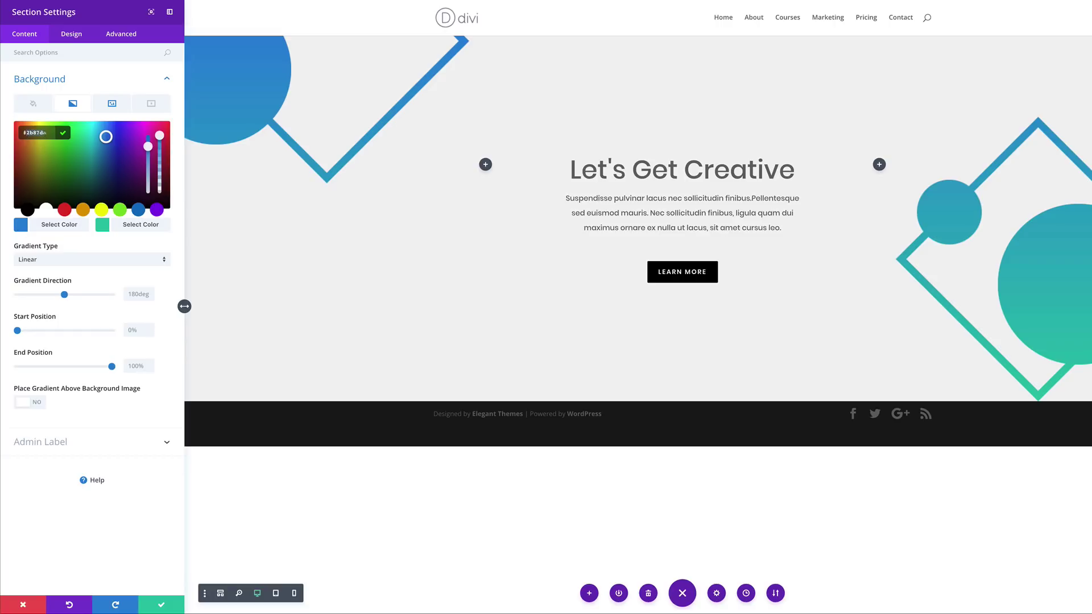
key(ctrl+a)
text(#2a00ff)
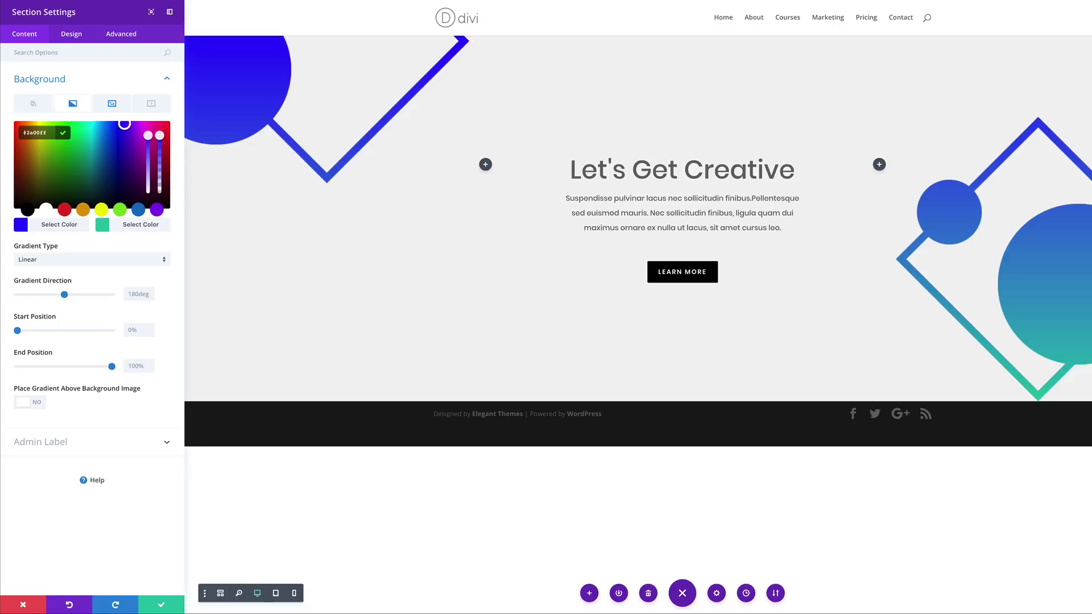
click(103, 226)
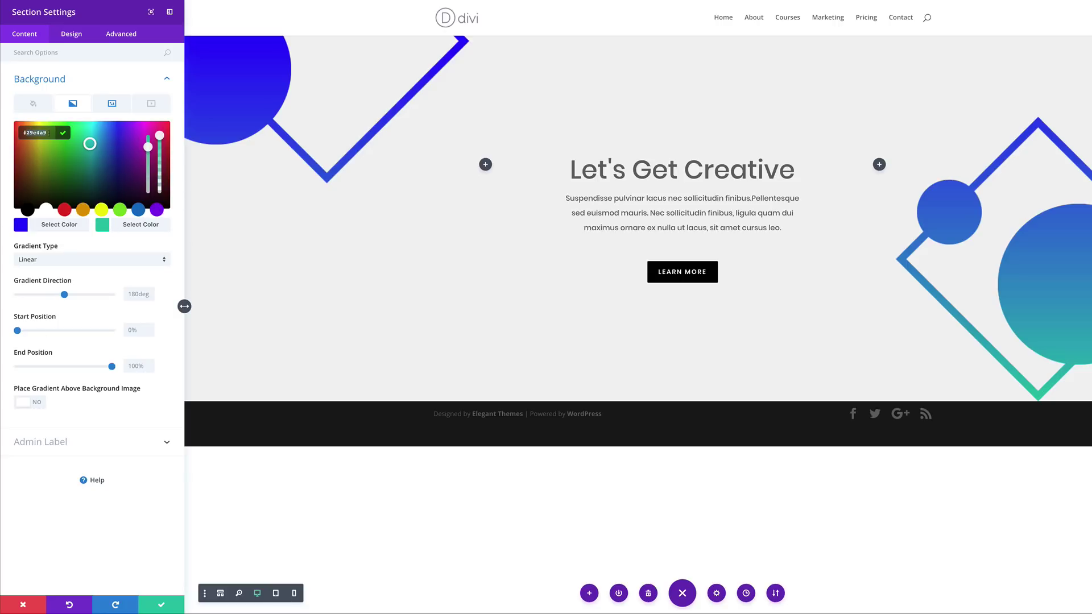
text(#baffdb)
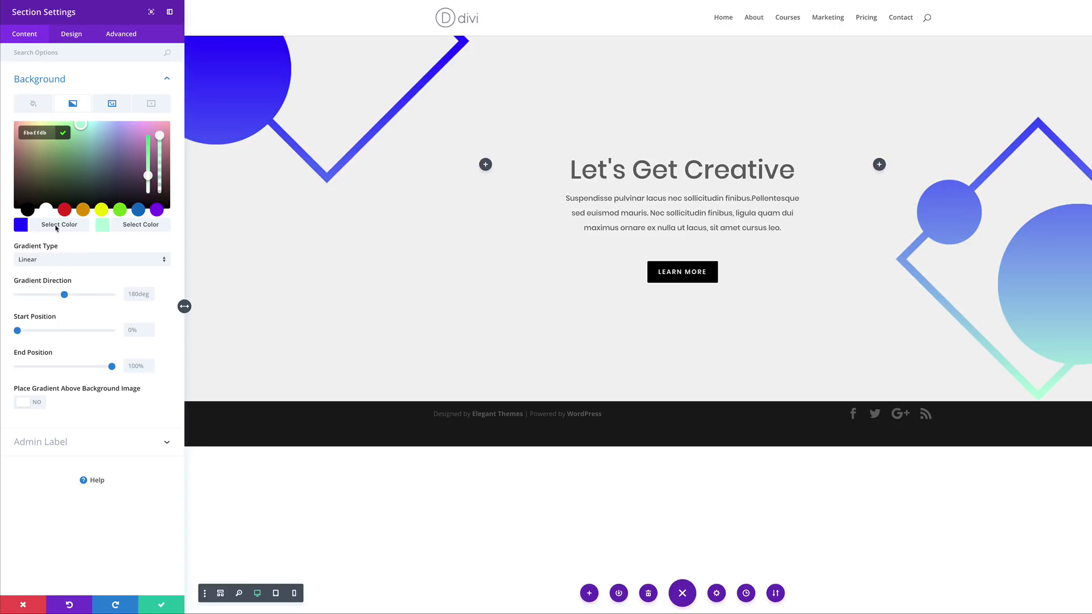
click(56, 263)
click(51, 290)
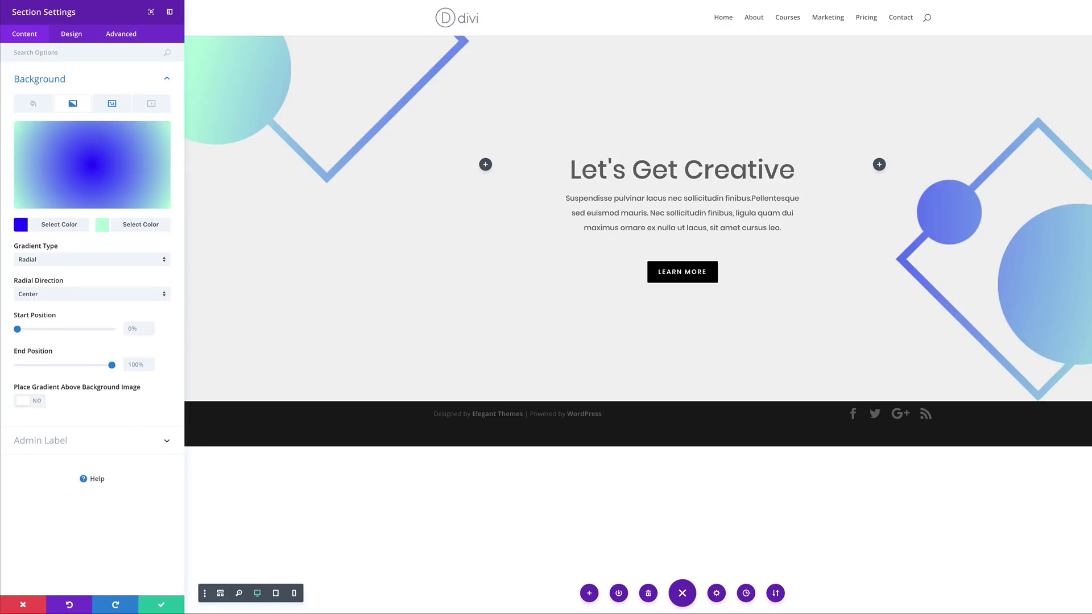
click(164, 607)
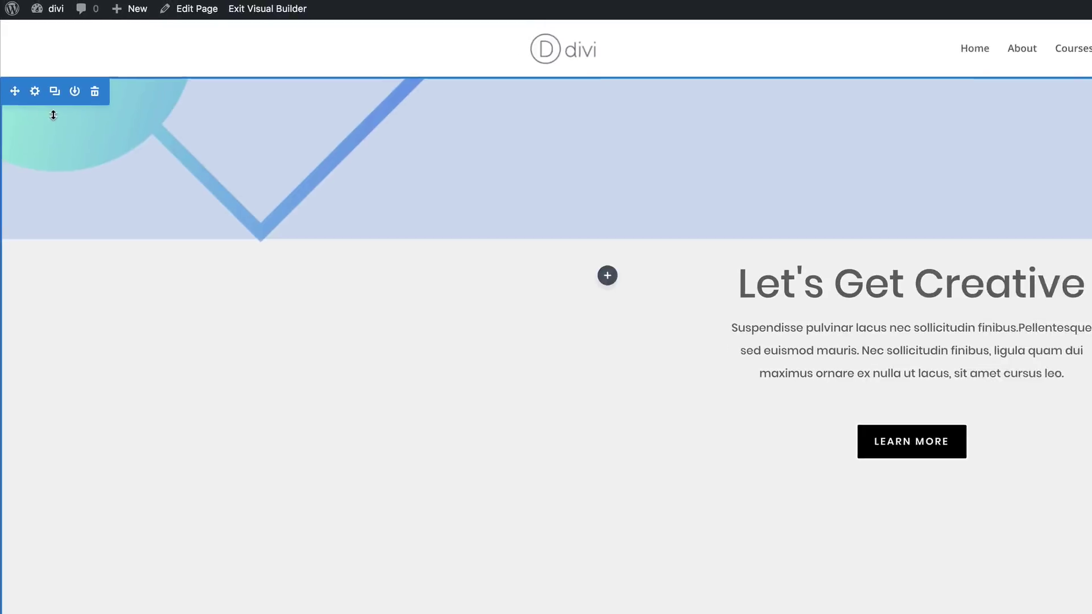
Duplicate the hero section and scroll down to the new copy
click(57, 101)
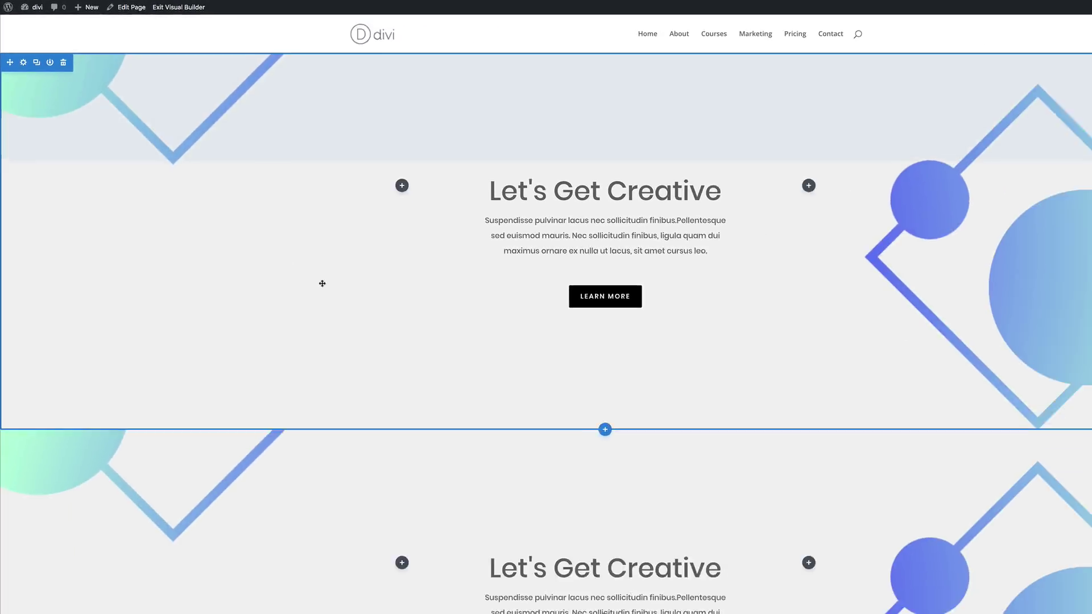
scroll(322, 283, down, 4)
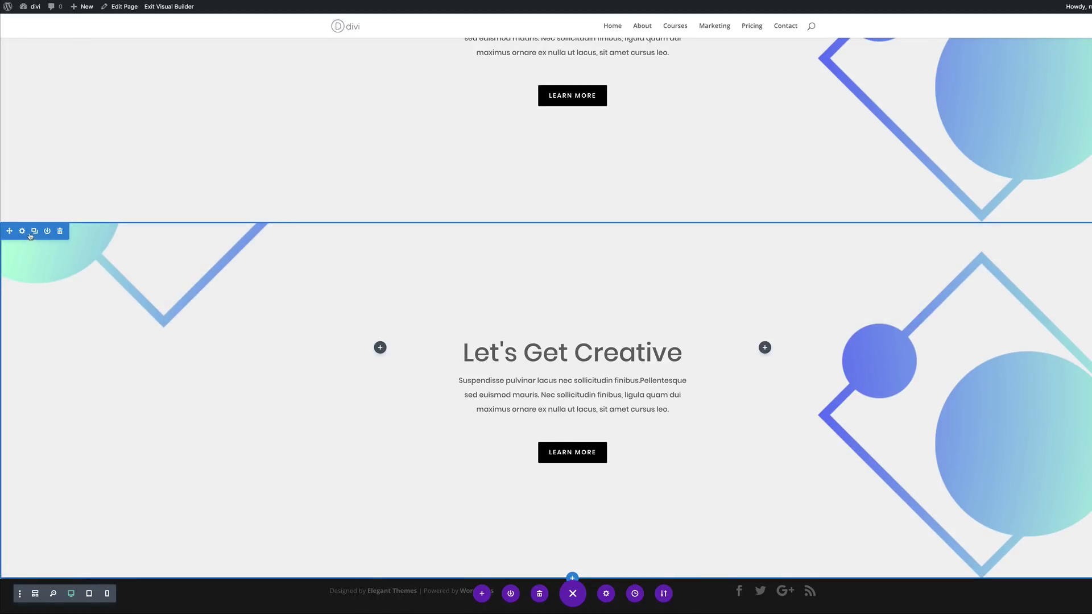
Replace the copied section's background image with the chevron shapes image from the Media Library
click(22, 231)
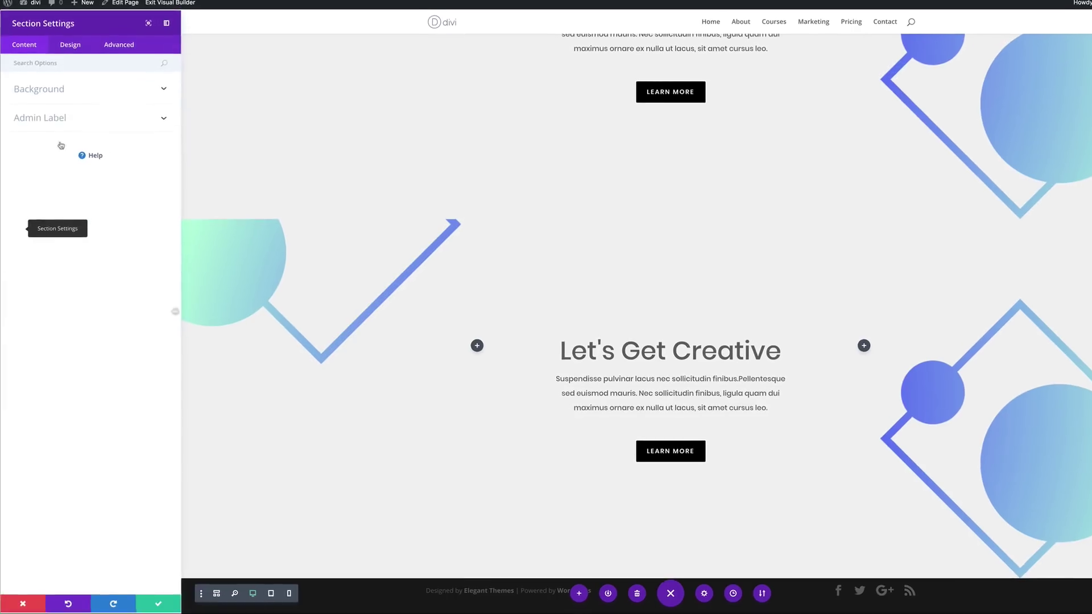
click(53, 79)
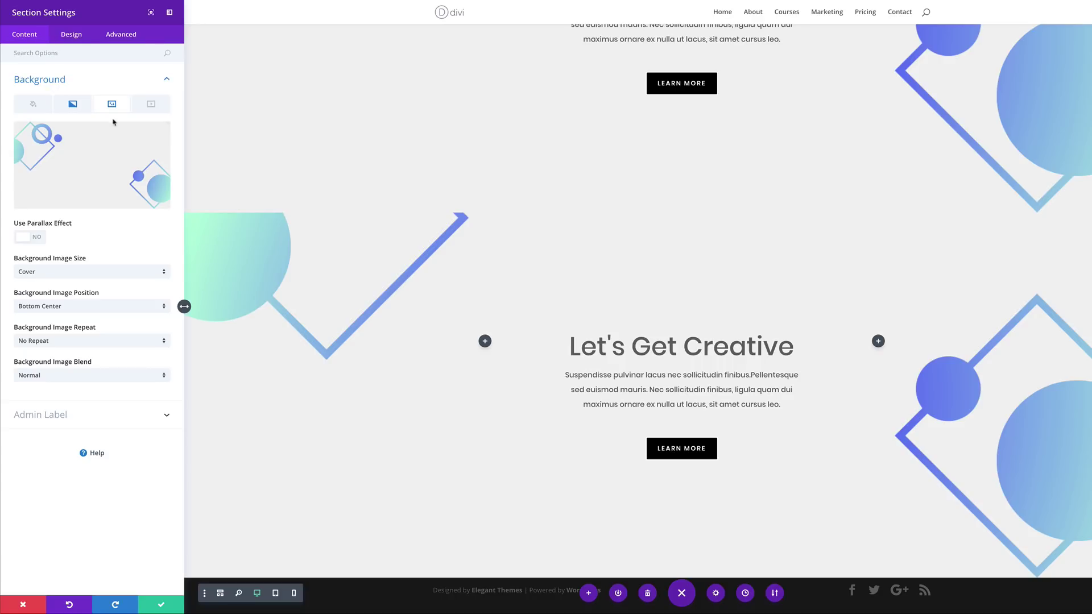
mouse_move(114, 162)
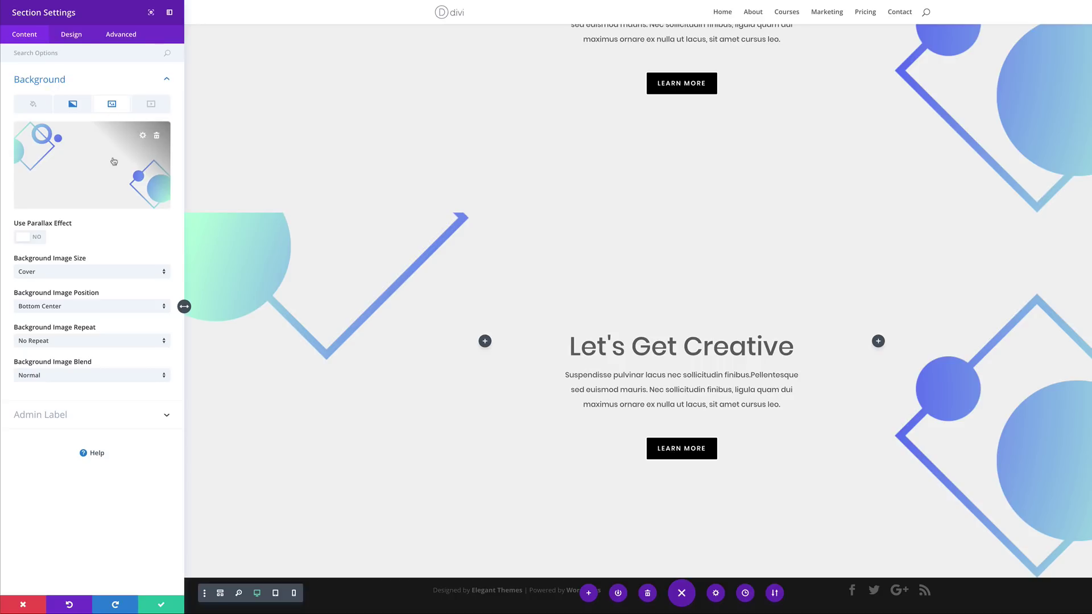
click(157, 136)
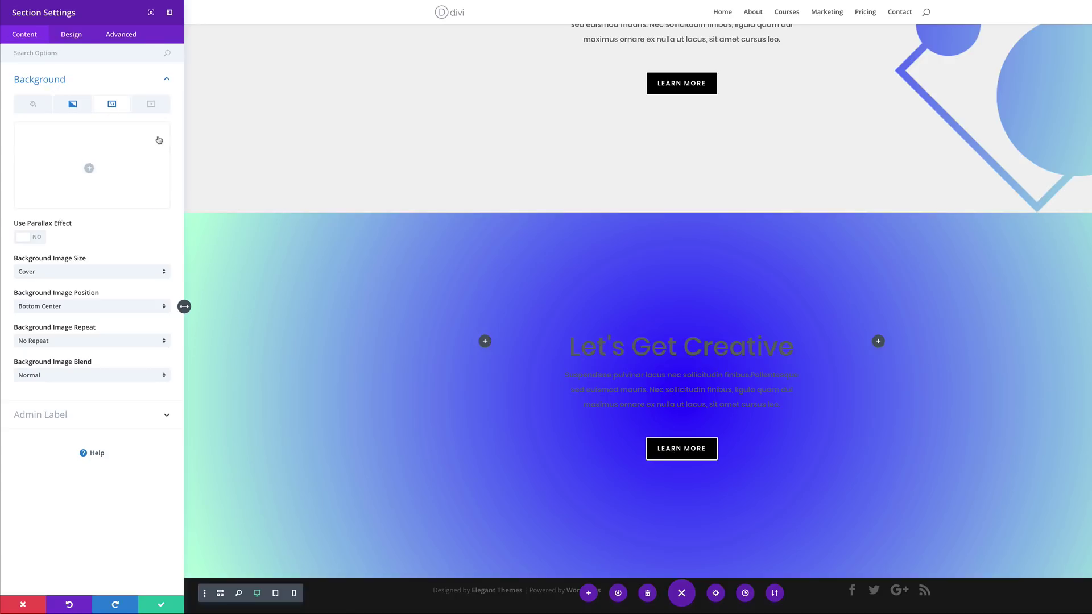
click(93, 166)
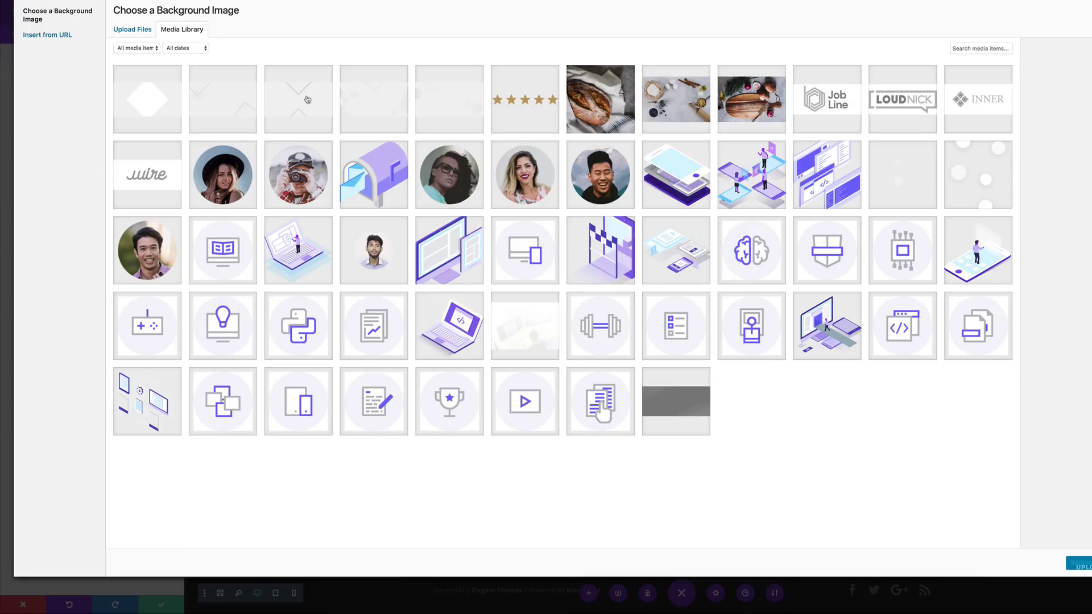
click(303, 104)
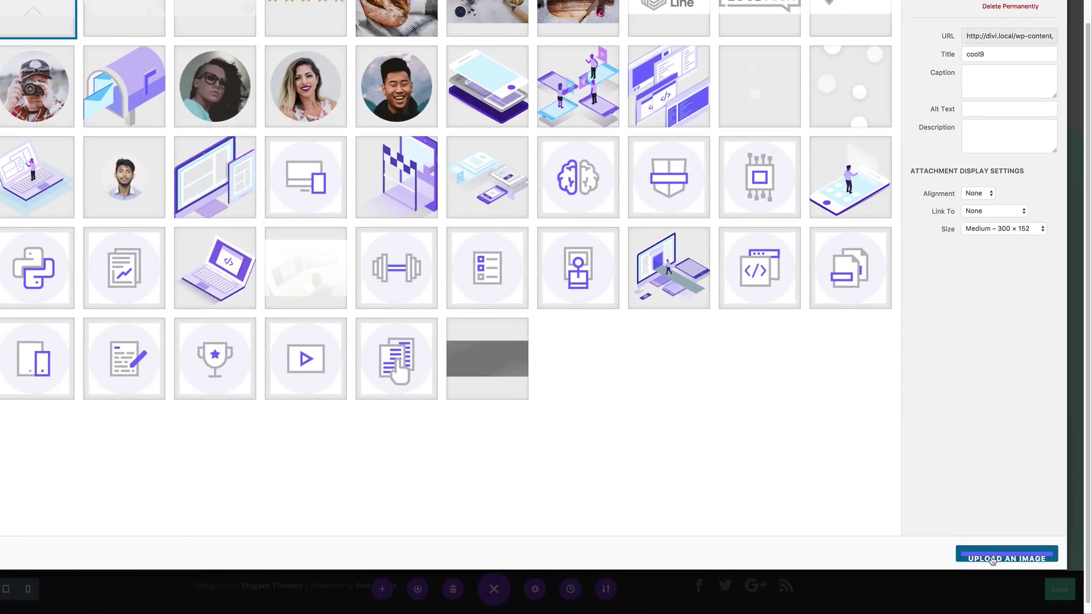
click(1081, 563)
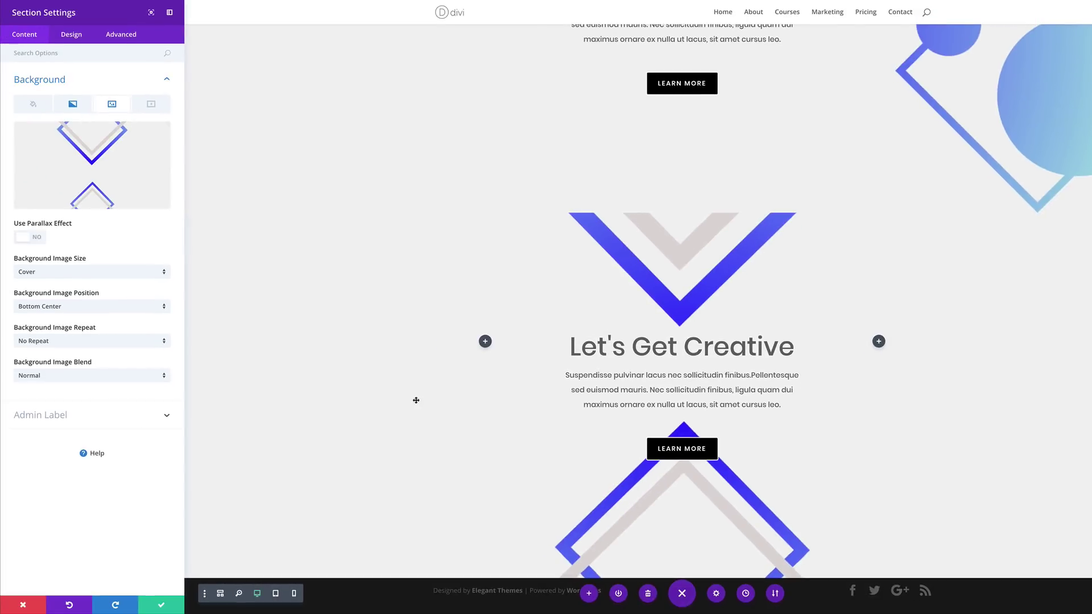
Change the gradient colours to translucent yellow and translucent purple
click(75, 108)
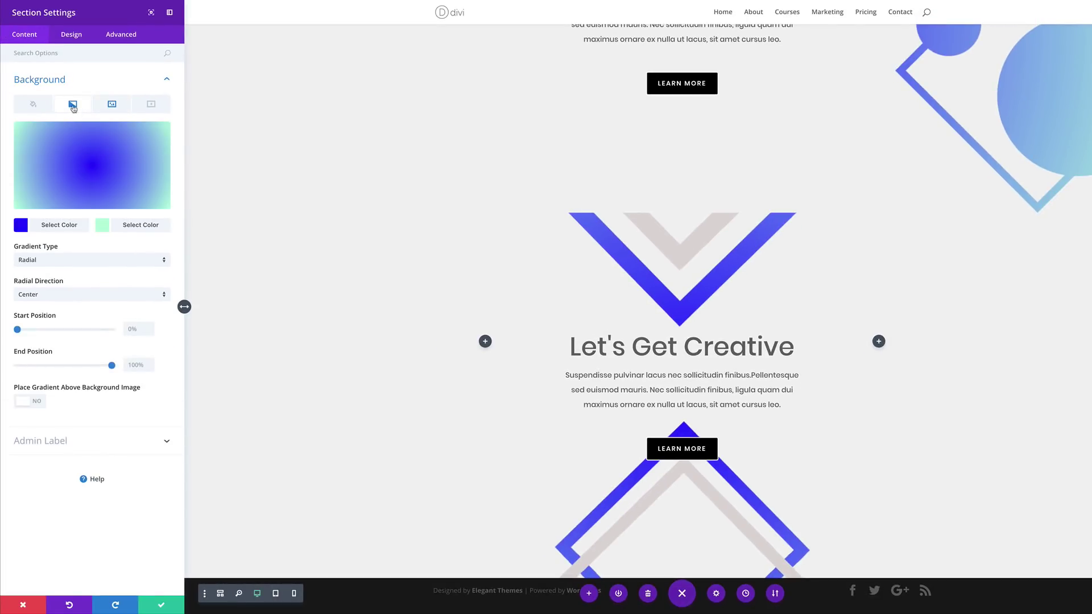
click(21, 226)
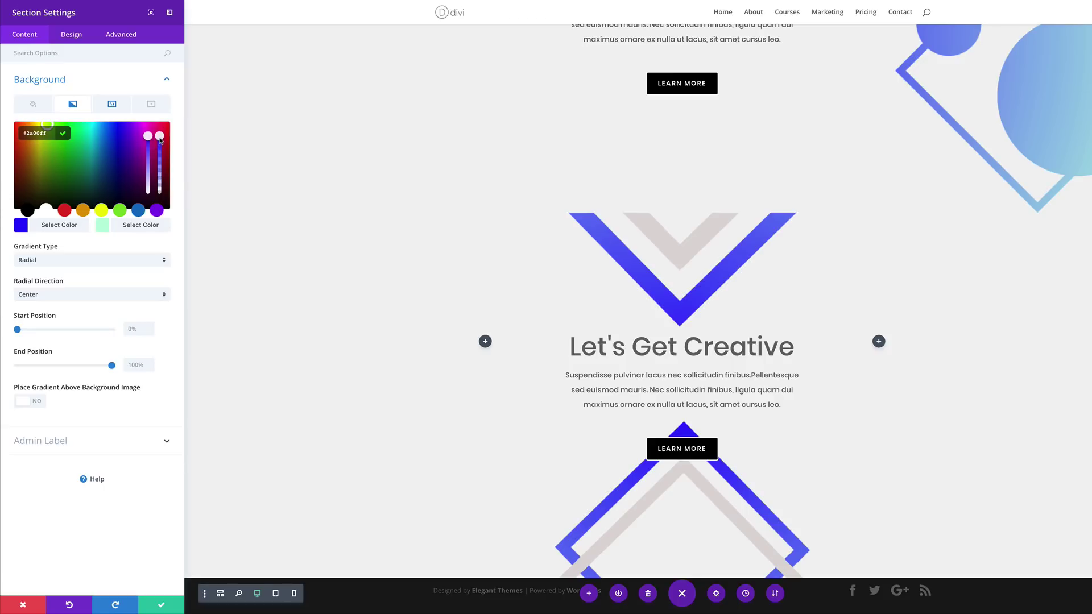
drag(160, 143, 162, 157)
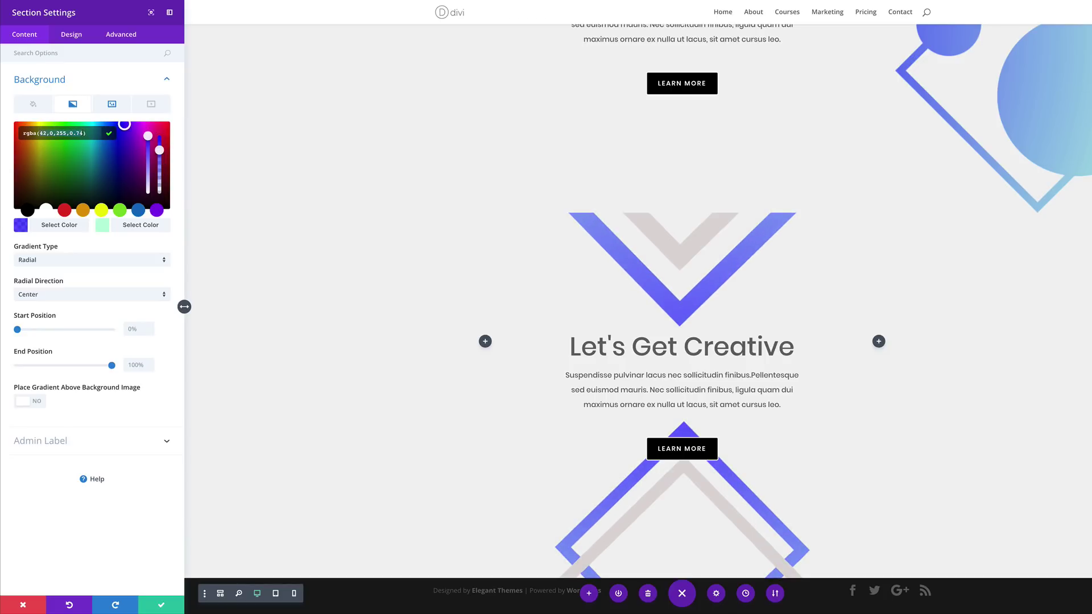
key(ctrl+a)
text(rgba(255,229,102,0.66))
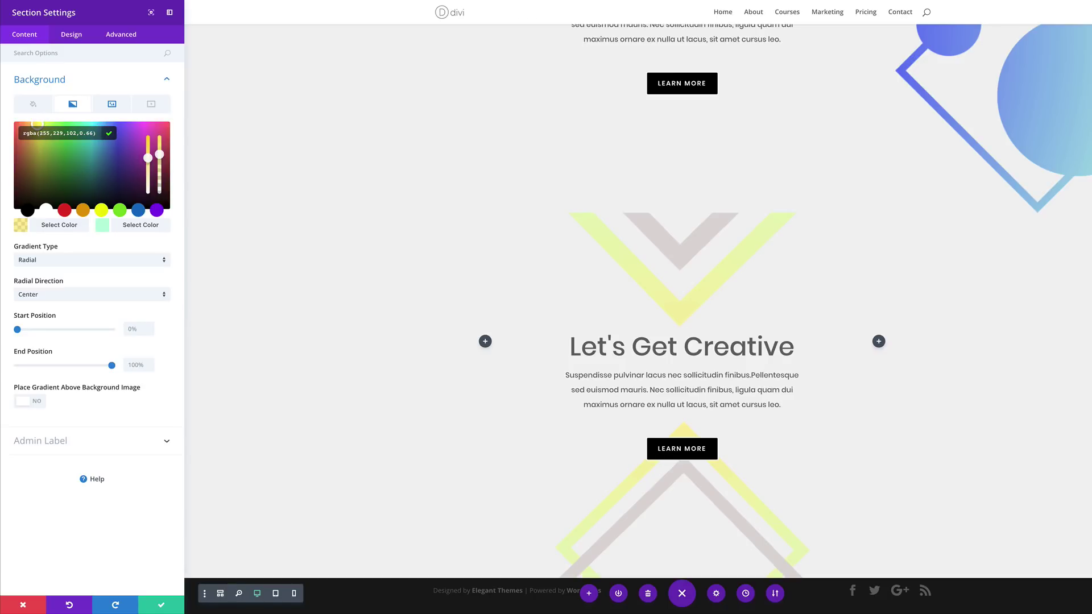
click(105, 227)
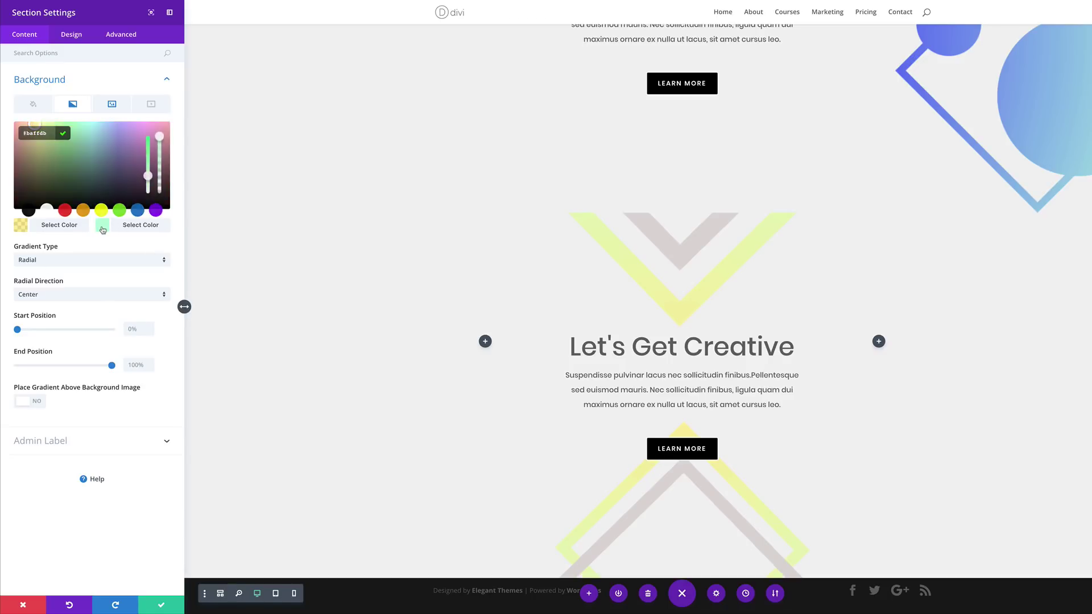
click(159, 151)
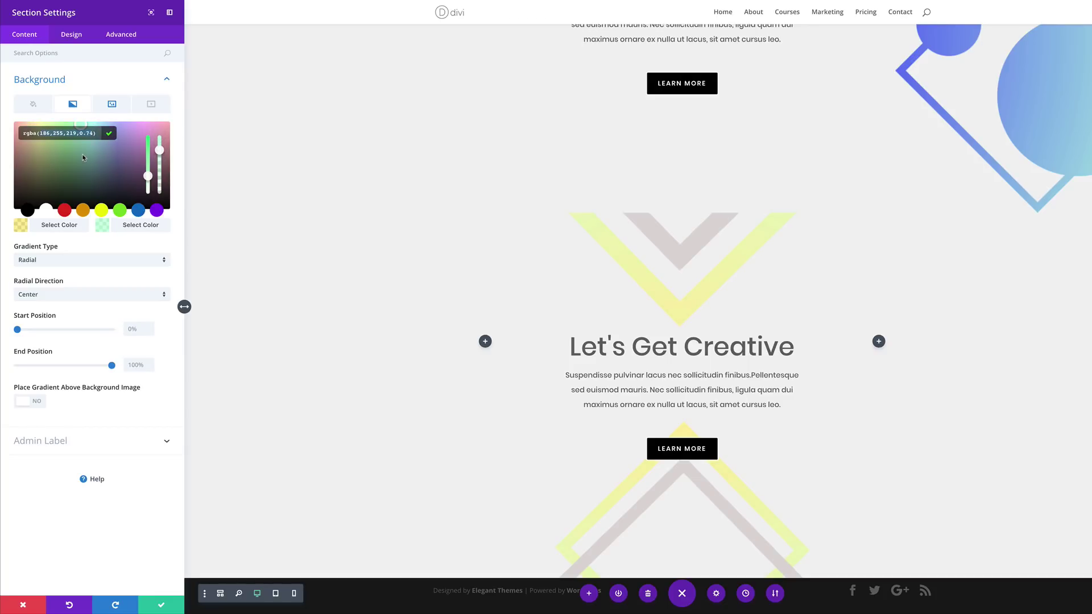
key(ctrl+a)
text(rgba(172,95,232,0.68))
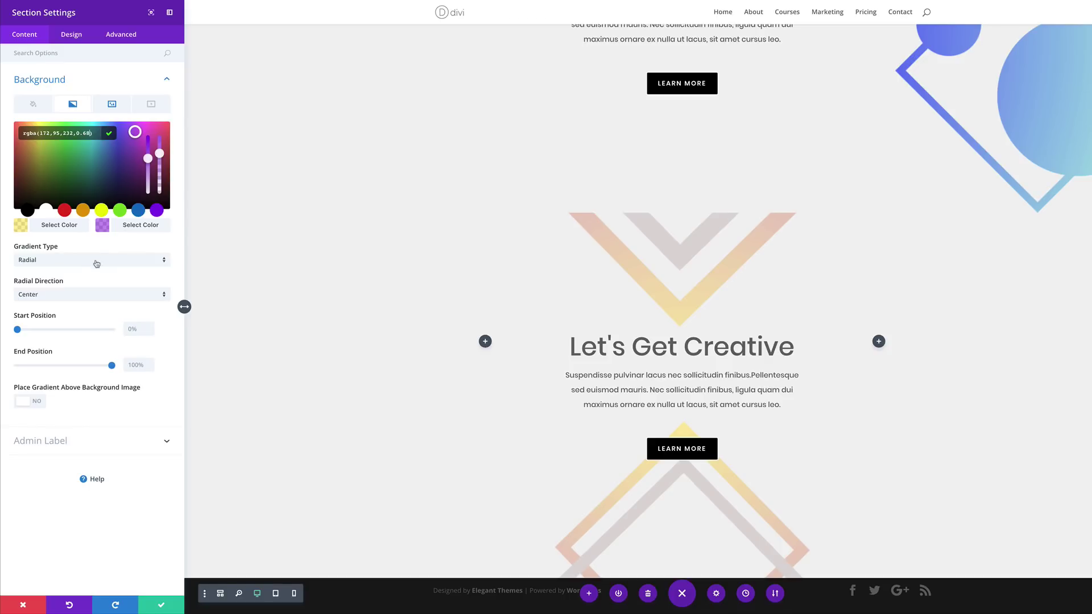
Make the gradient linear at 103deg, running from 44% to 58%, and save
click(75, 264)
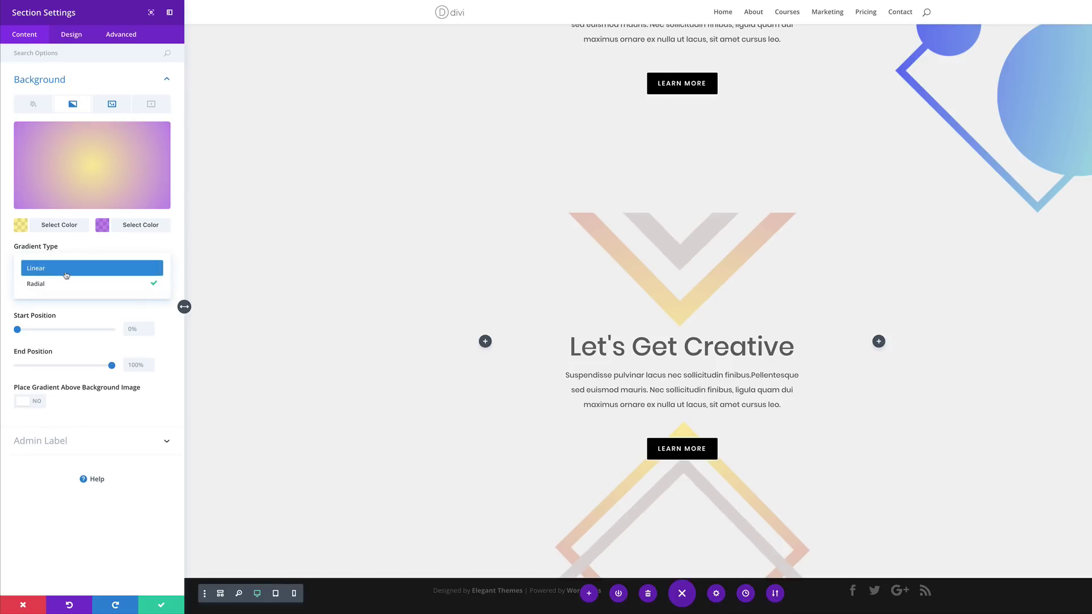
click(66, 269)
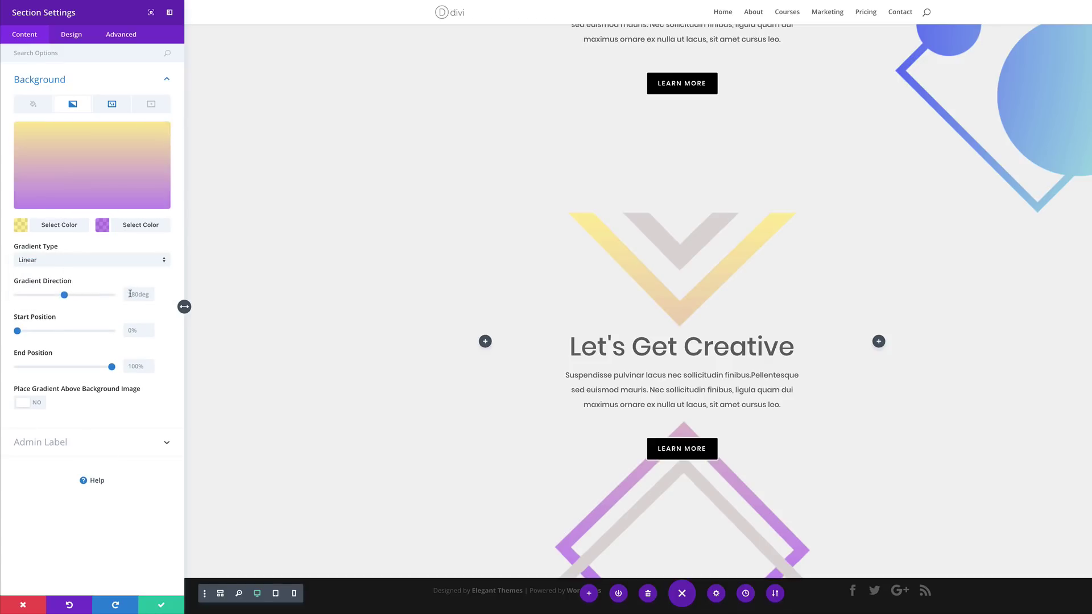
drag(65, 296, 53, 335)
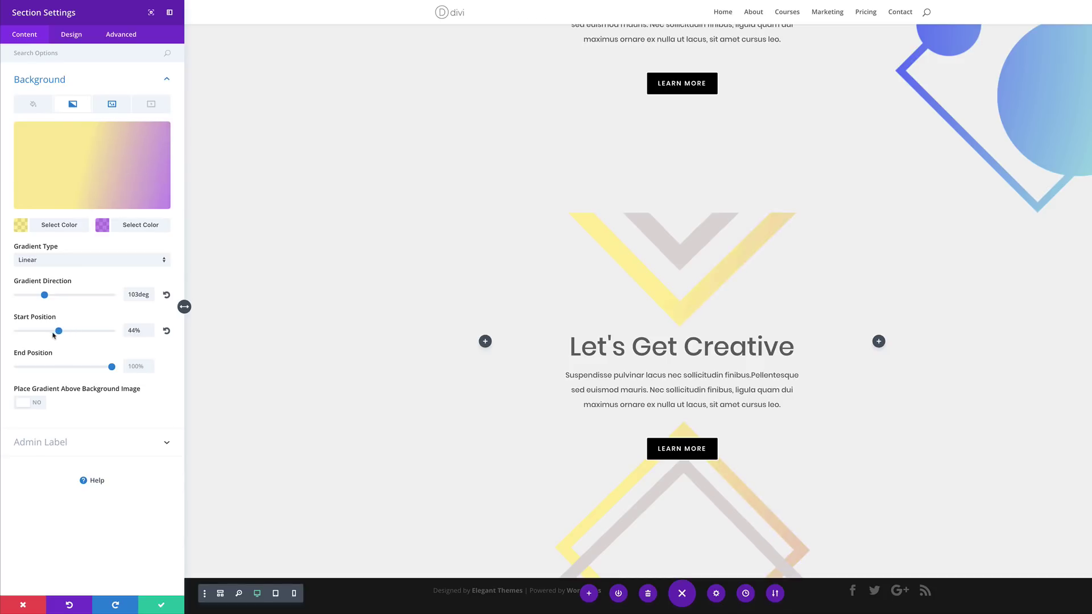
drag(111, 368, 73, 367)
scroll(328, 430, down, 1)
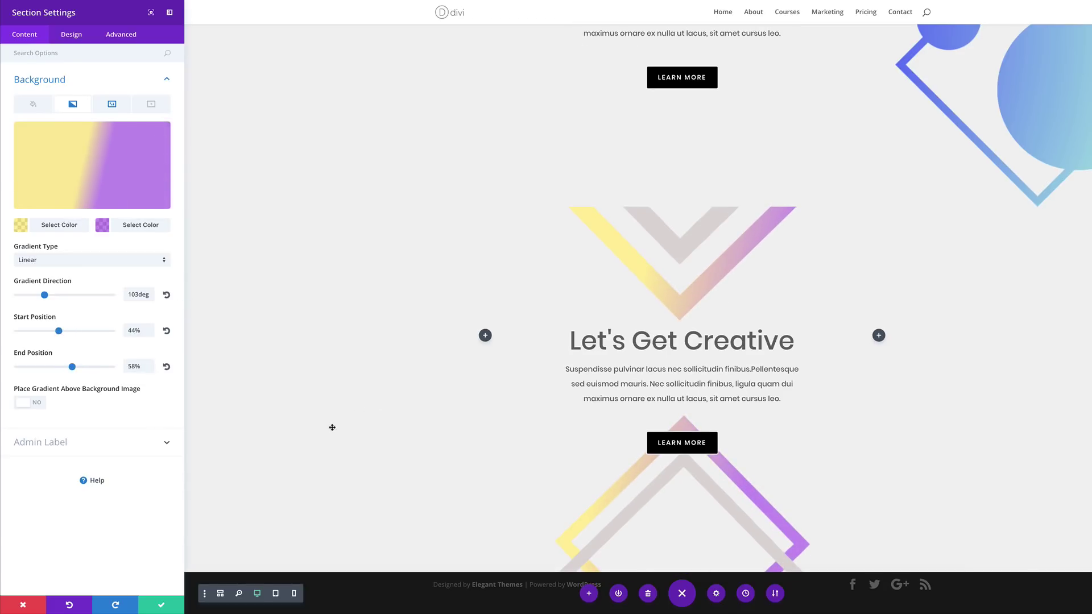
click(161, 606)
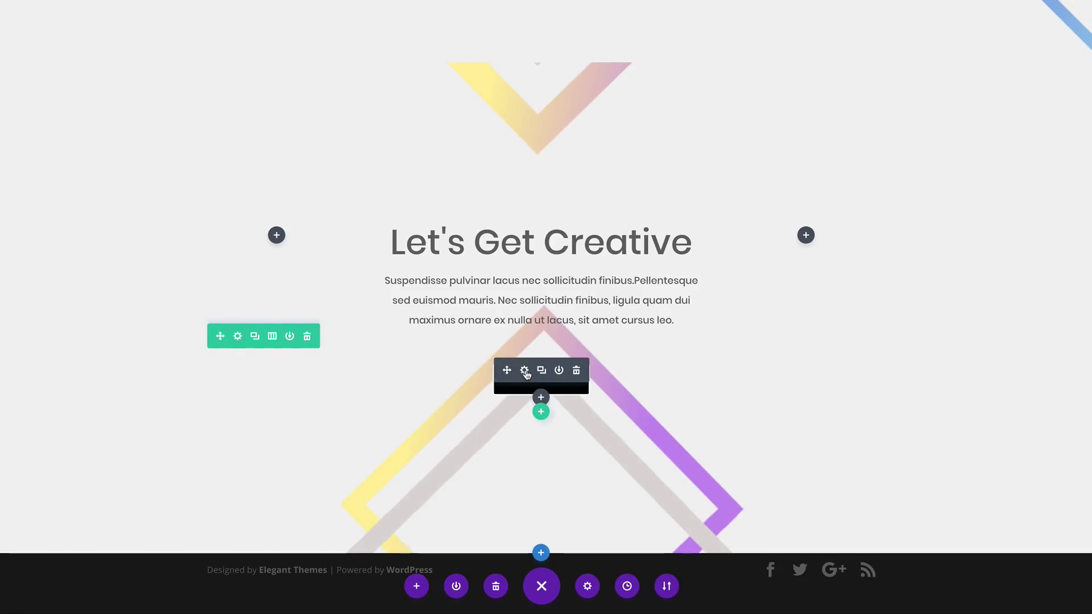
Set the LEARN MORE button's border width to 0px in its Design settings and save
click(525, 372)
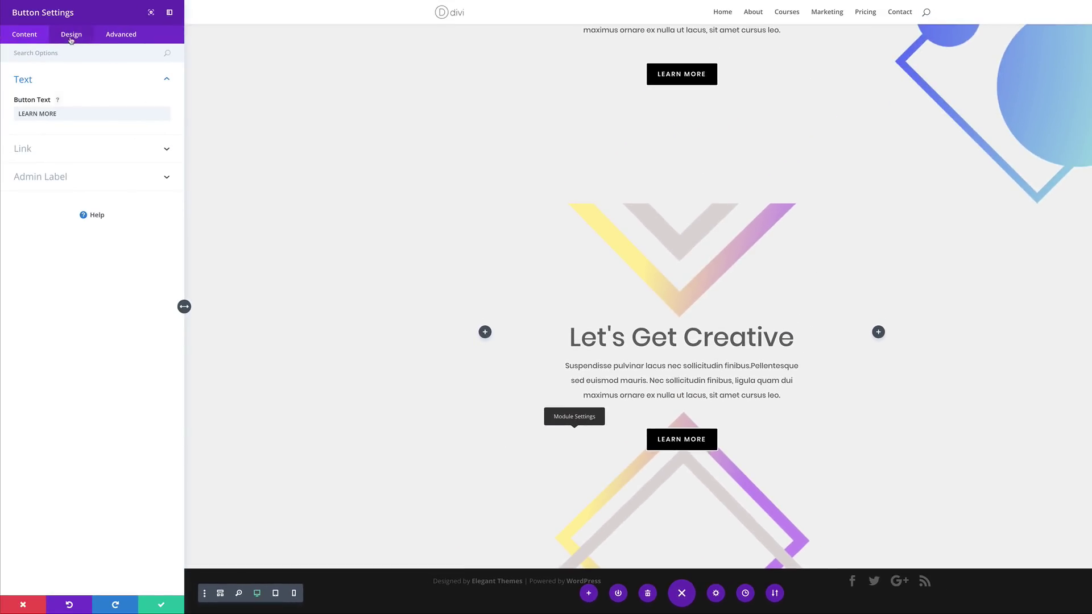
click(72, 35)
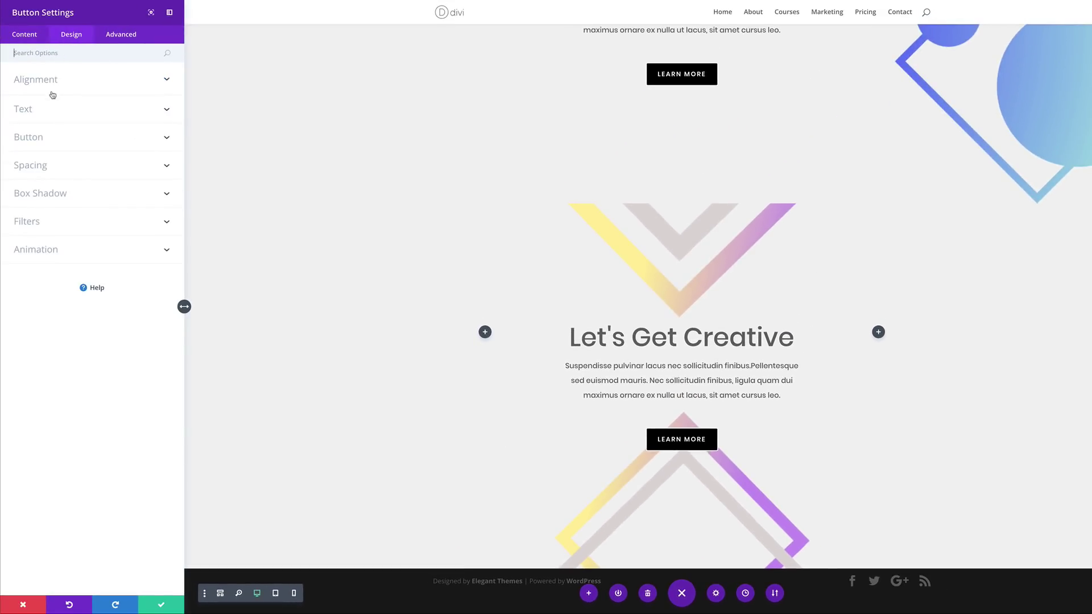
click(49, 138)
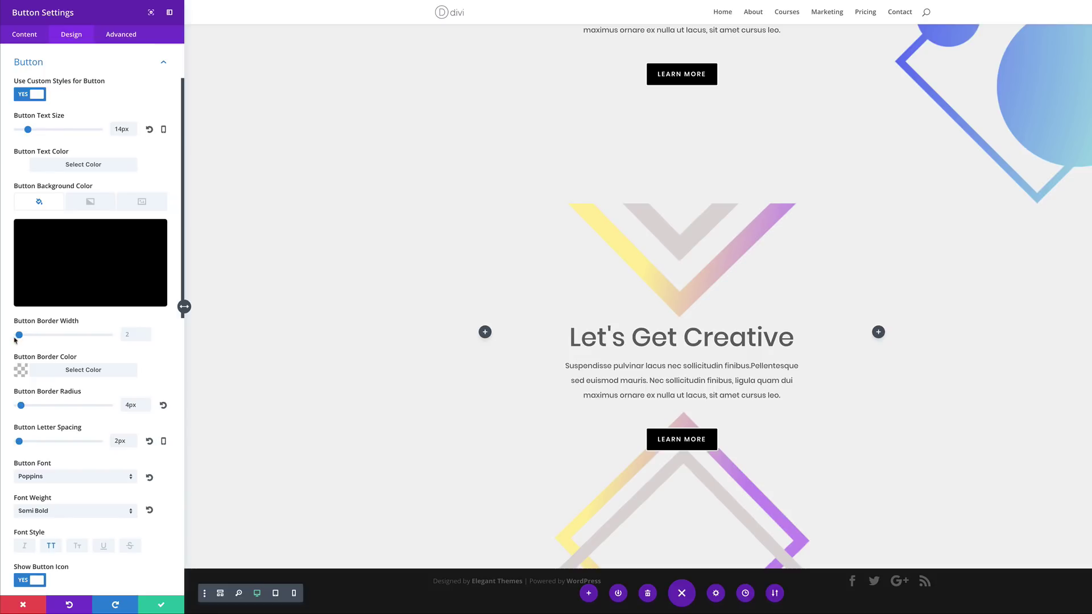
drag(20, 336, 4, 339)
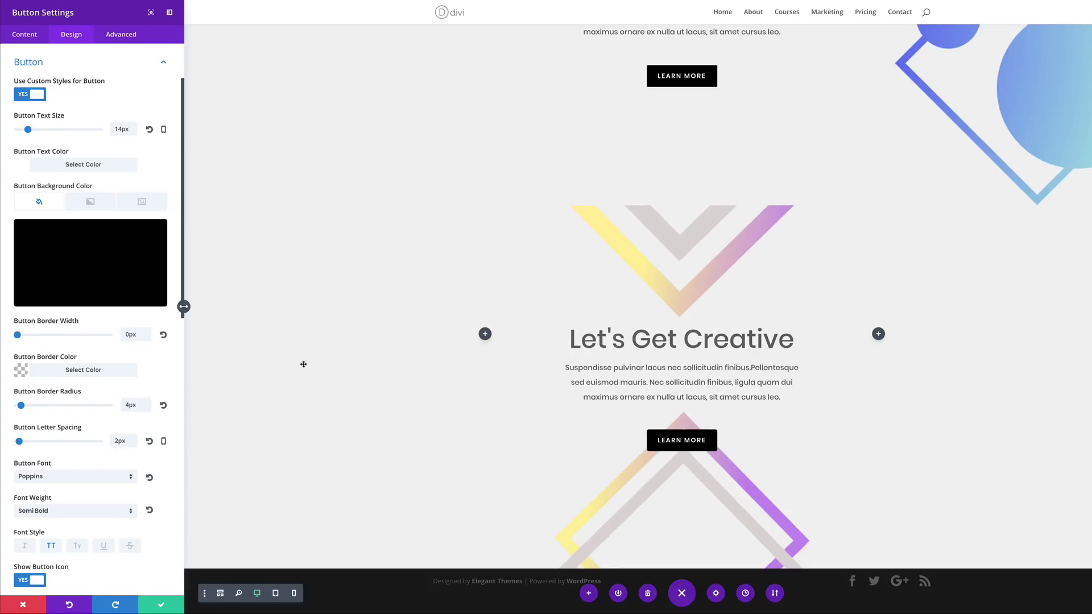
click(163, 605)
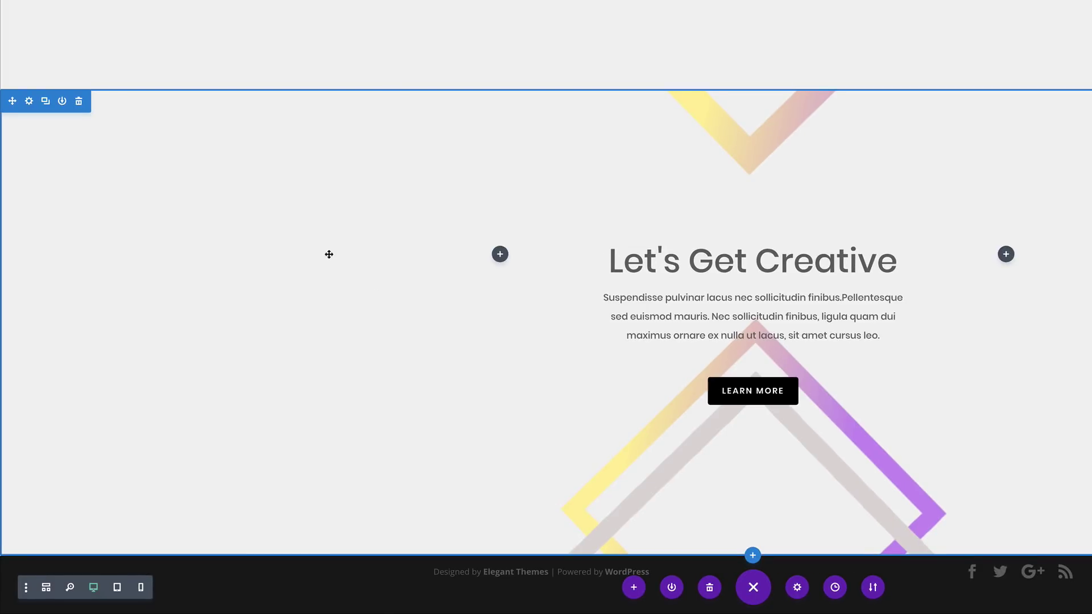
Duplicate the yellow-purple section and swap its background image for the abstract shapes graphic
click(45, 102)
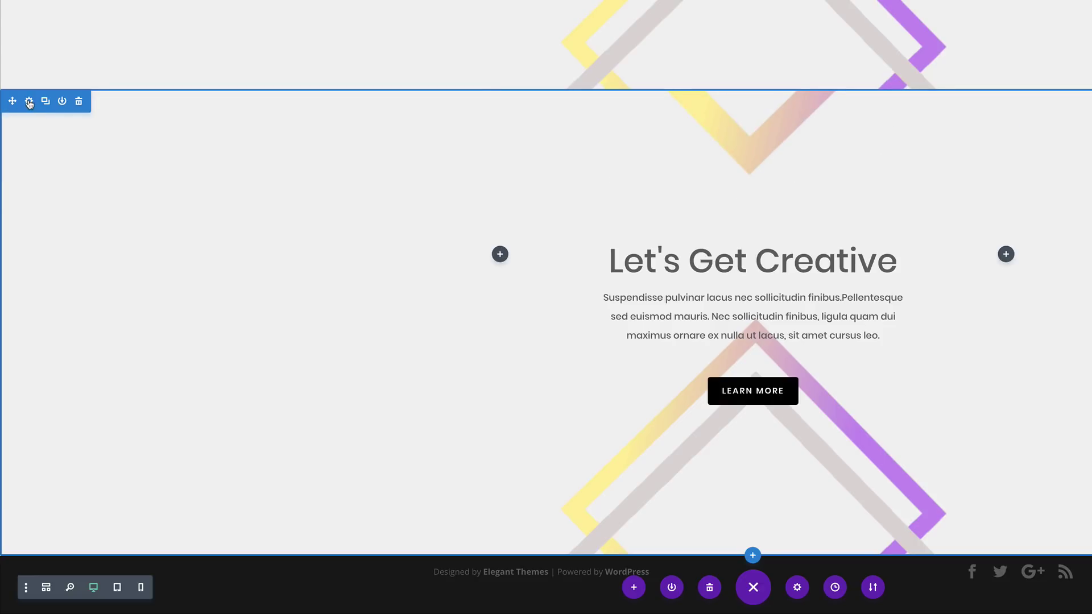
click(29, 103)
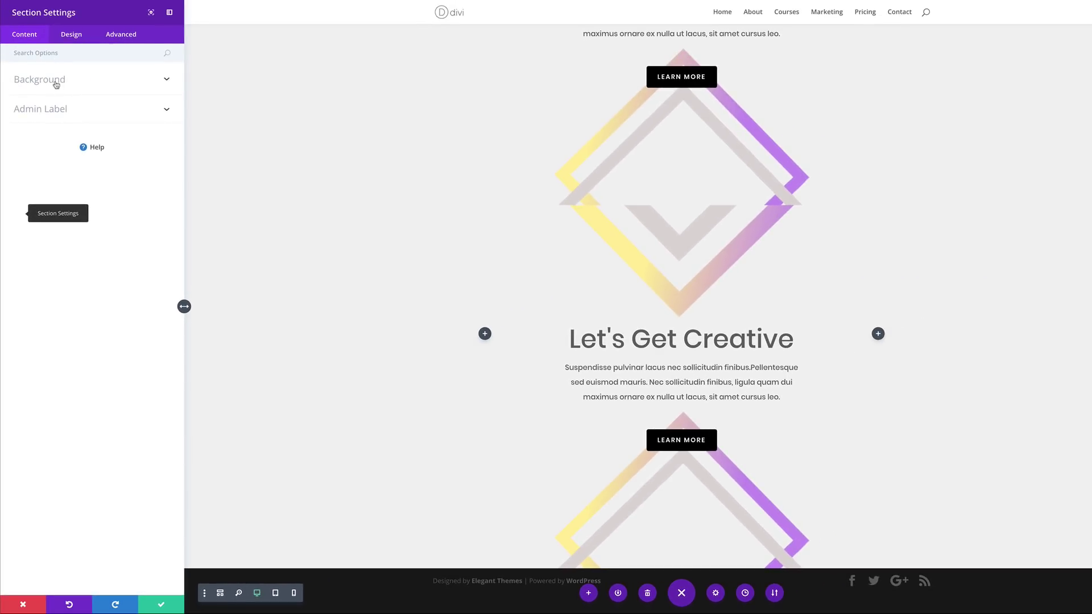
click(56, 84)
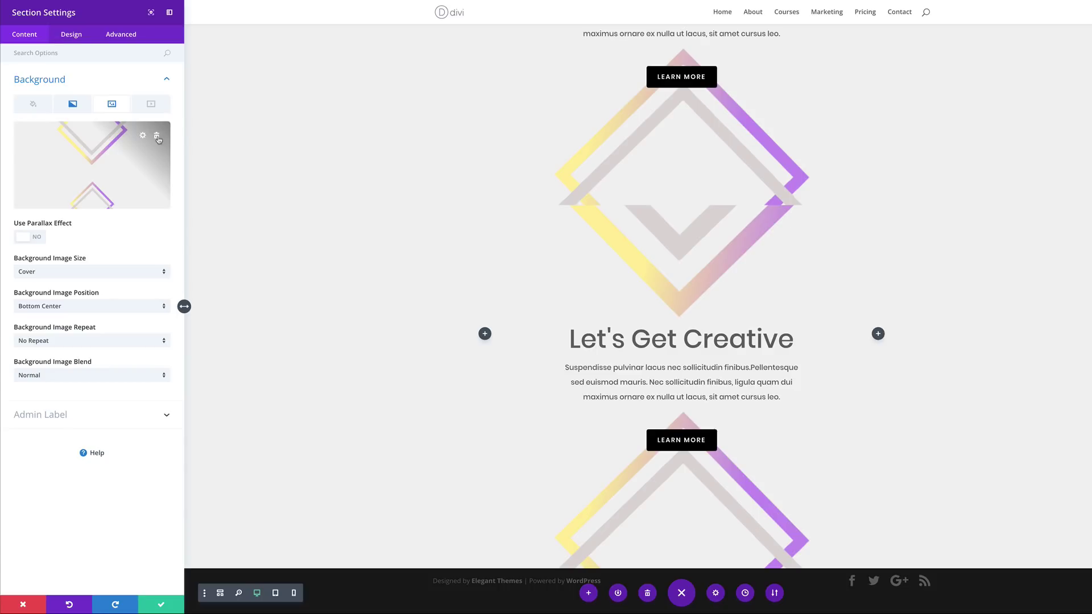
click(159, 140)
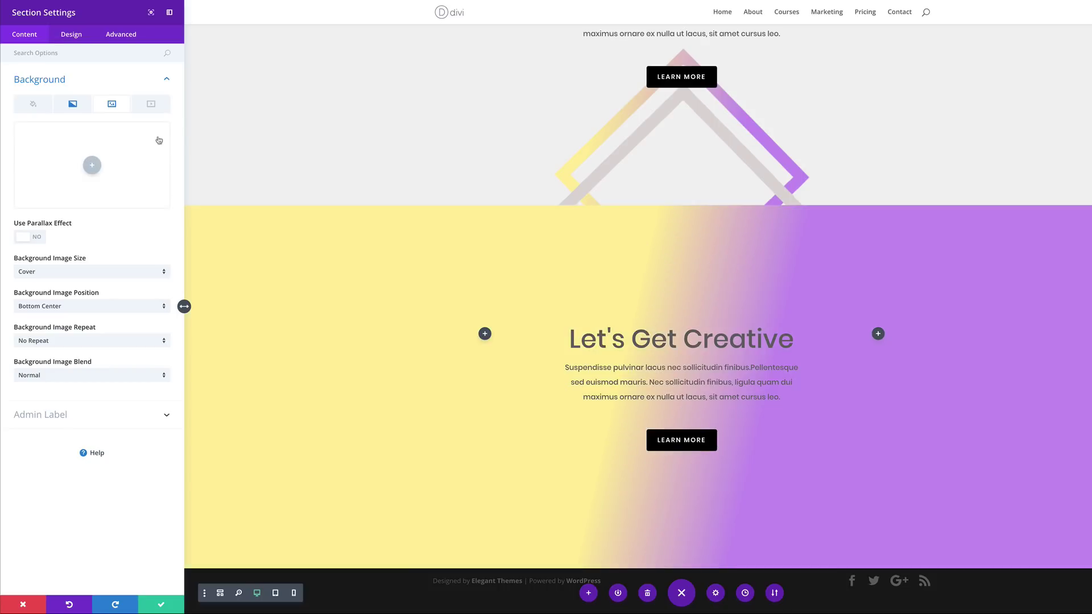
click(93, 165)
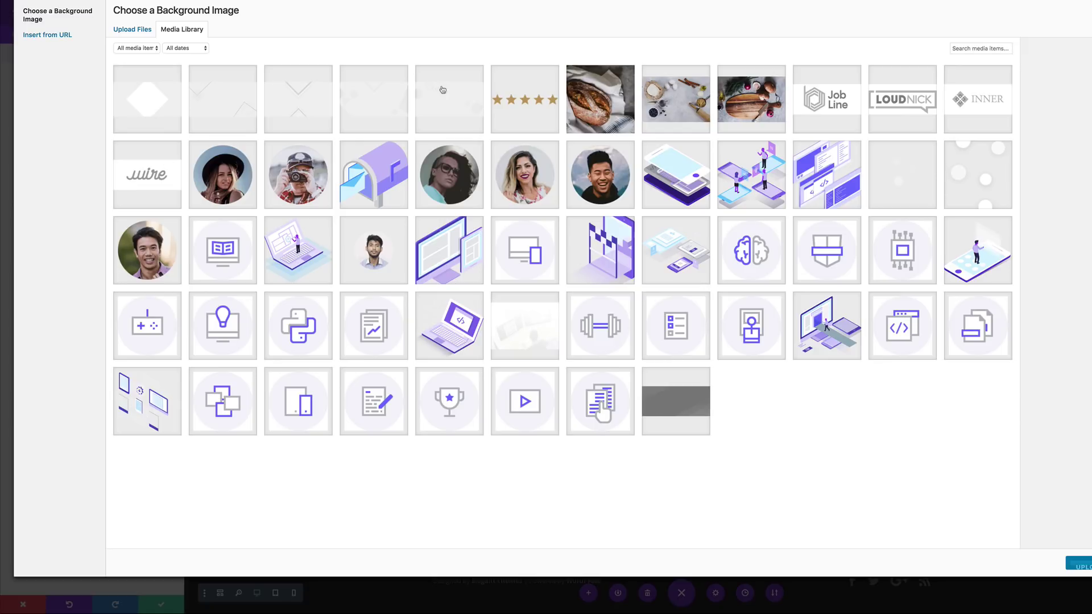
click(455, 107)
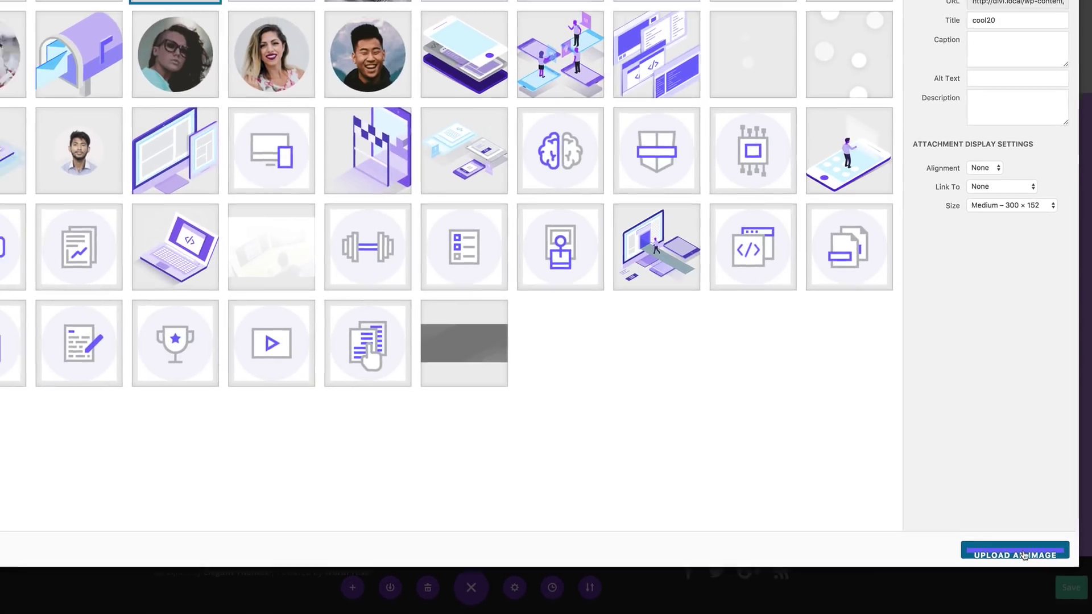
click(1024, 555)
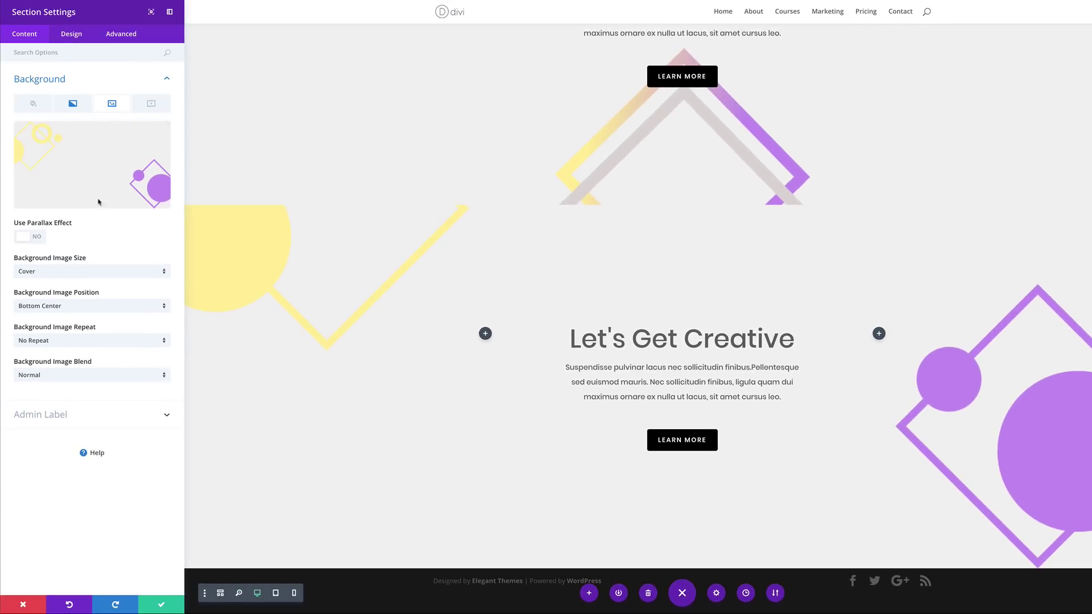
Change the gradient colours to magenta #dd0c8c and yellow #ecef4c
click(73, 104)
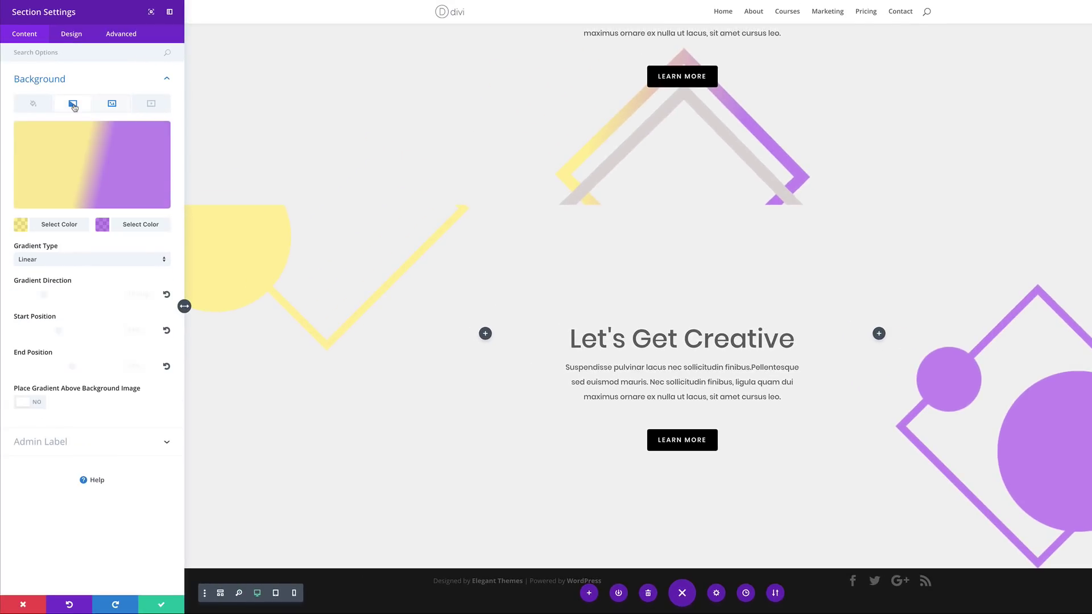
click(21, 225)
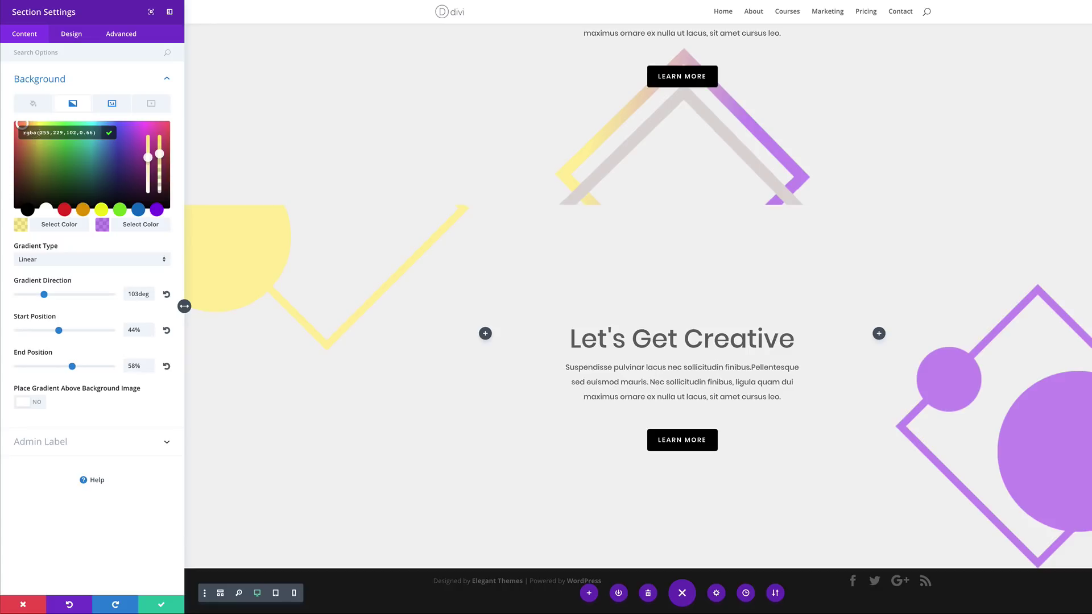
text(#dd0c8c)
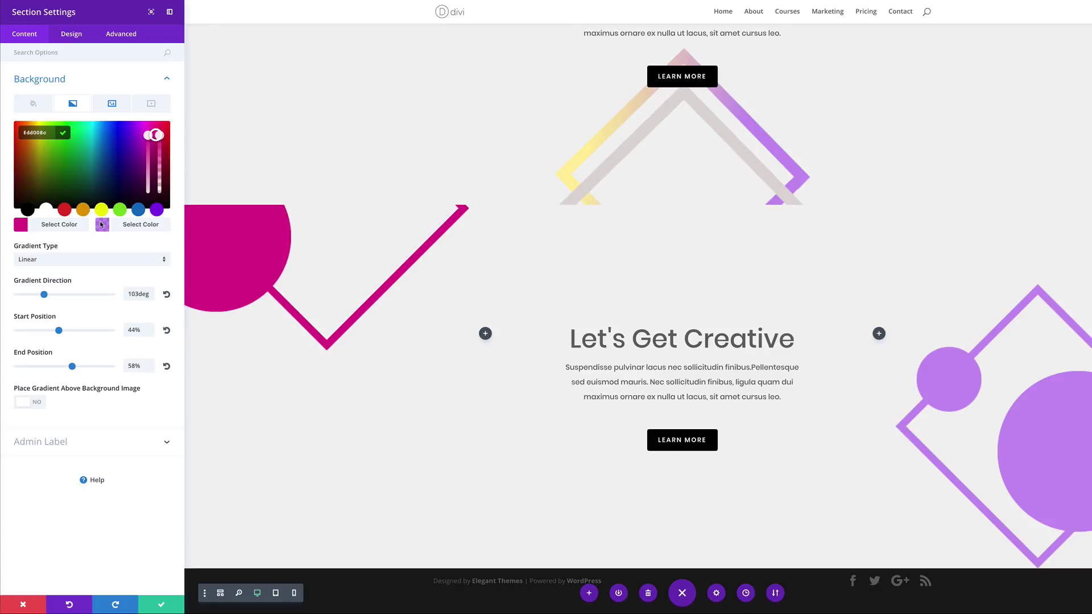
click(103, 225)
text(#ecef4c)
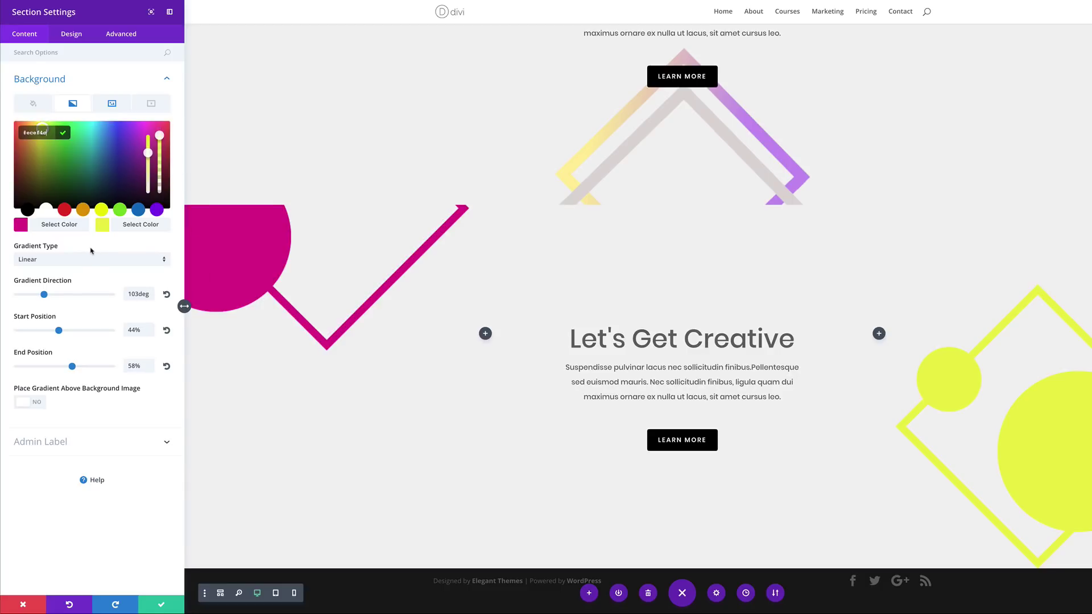
Set gradient direction to 120deg with start and end positions both 19%, and save
click(137, 294)
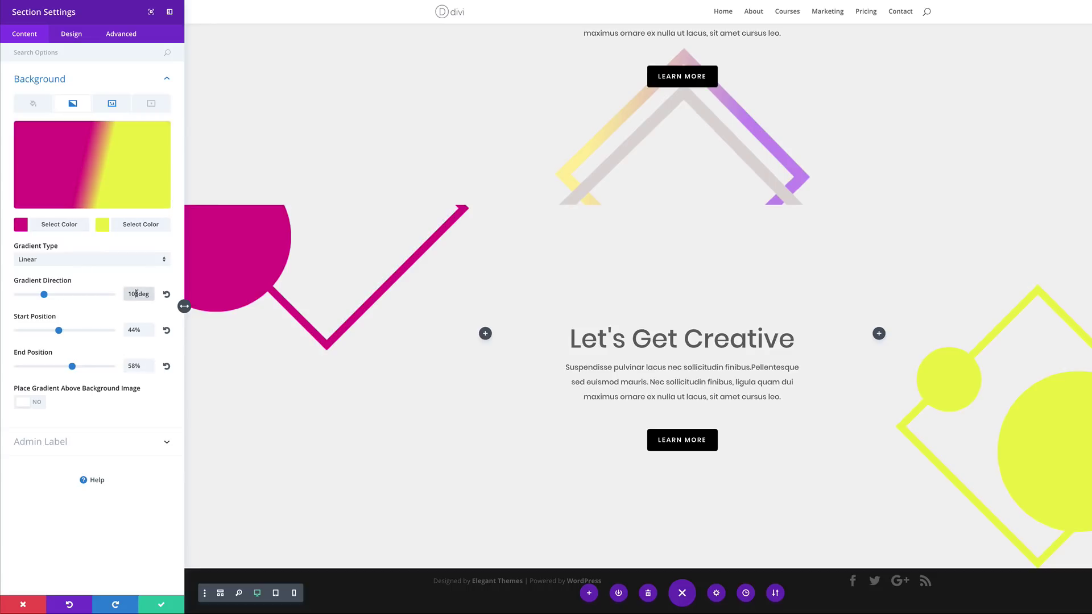
double_click(136, 294)
text(120deg)
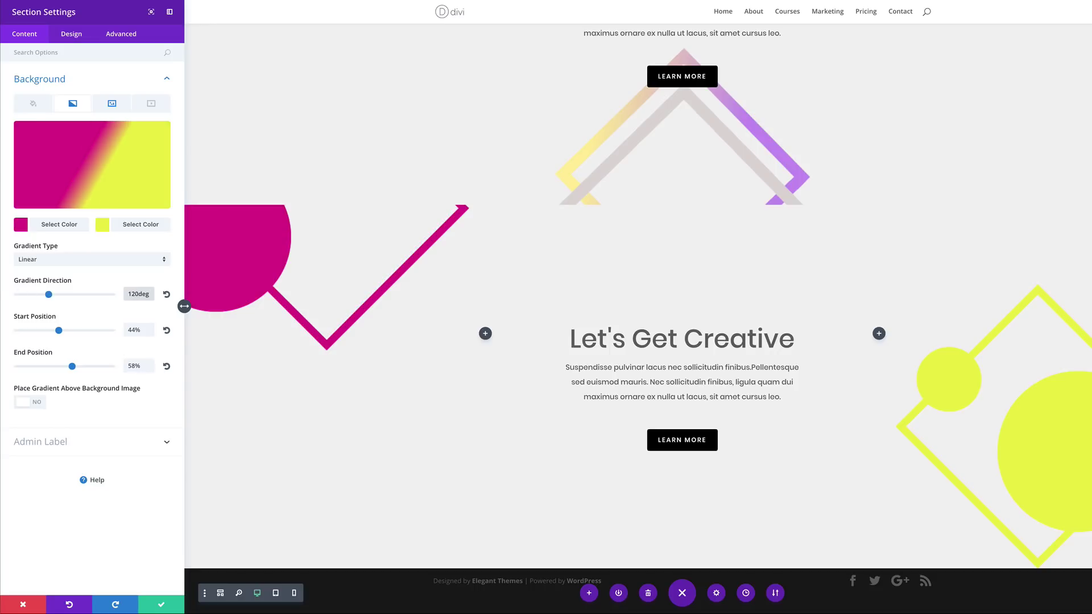
click(137, 329)
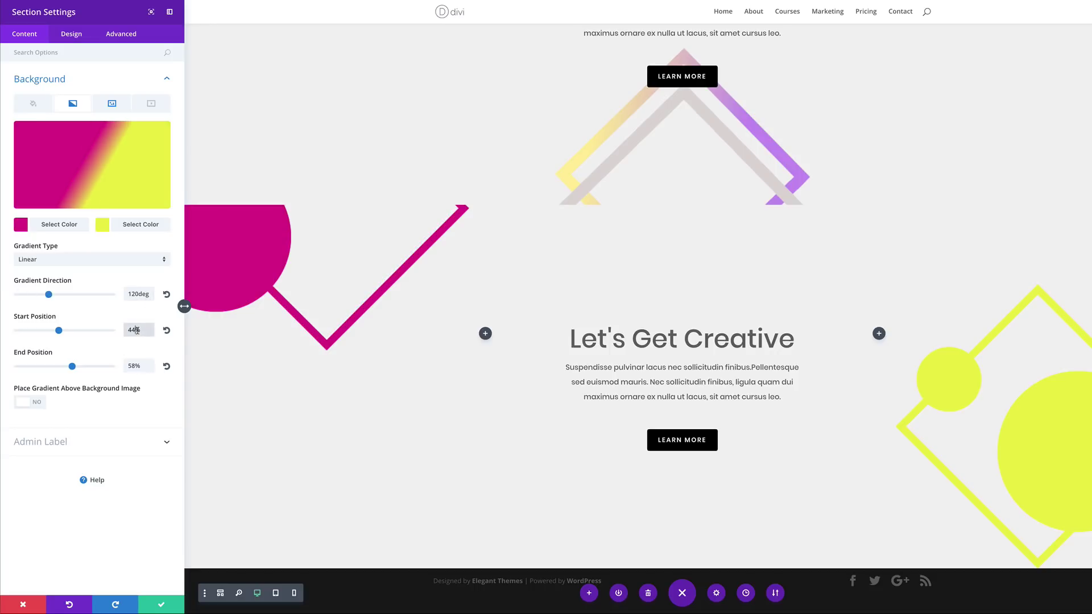
text(19%)
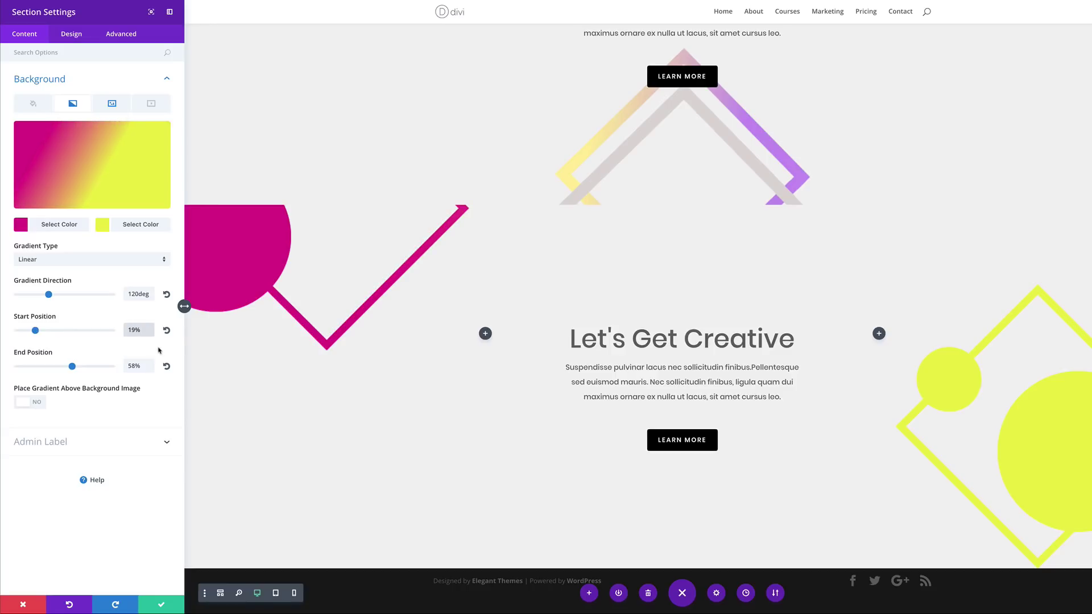
click(140, 366)
text(19%)
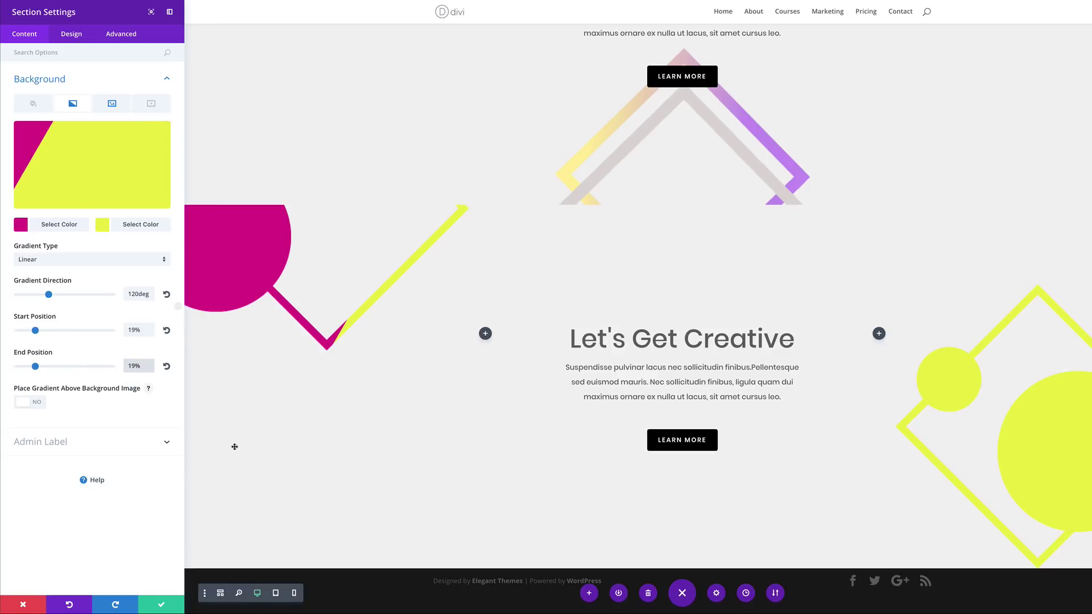
click(161, 605)
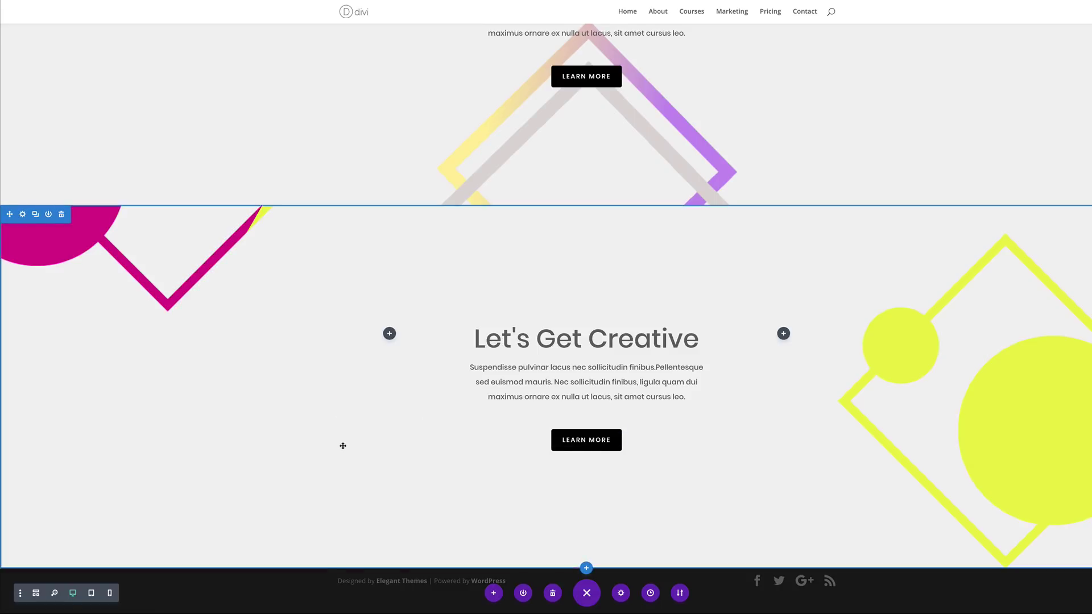
Duplicate the magenta-yellow Let's Get Creative section
scroll(343, 446, up, 2)
scroll(369, 432, down, 4)
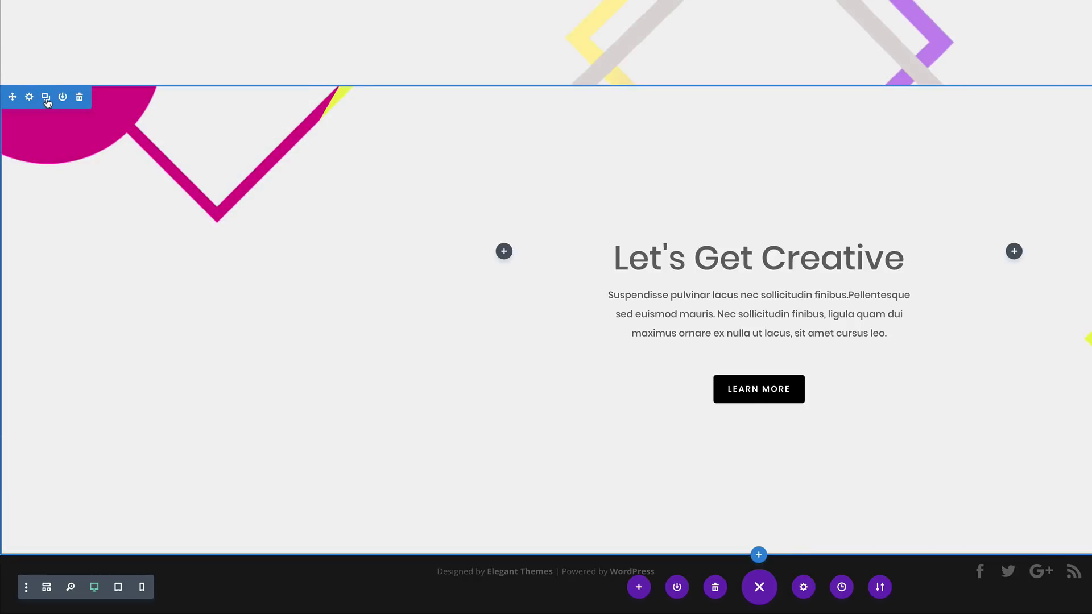
click(47, 103)
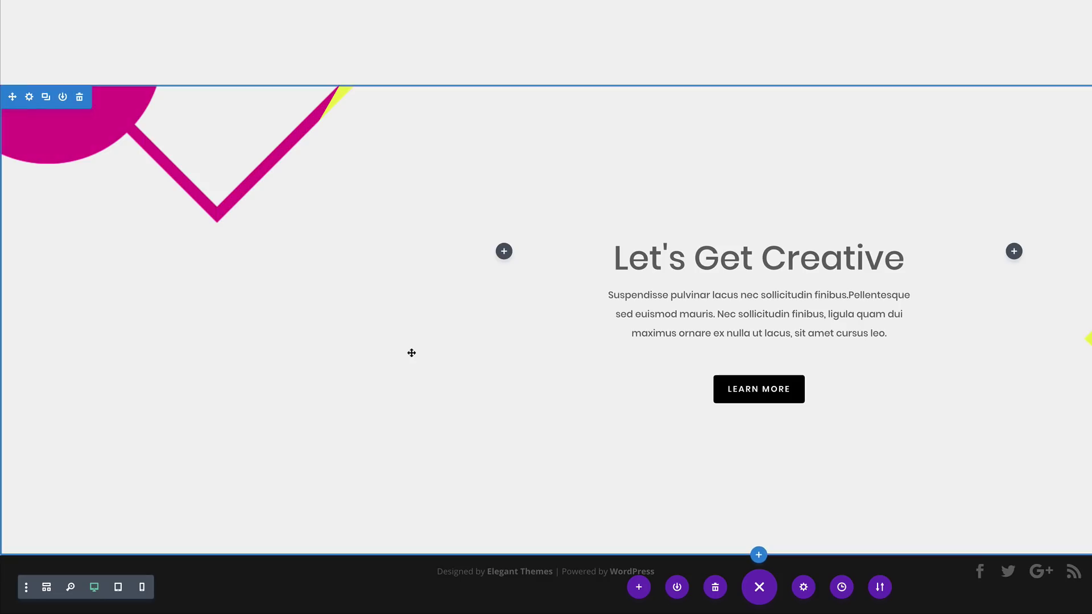
Replace the copied section's background image with the white diamond shapes image
click(30, 98)
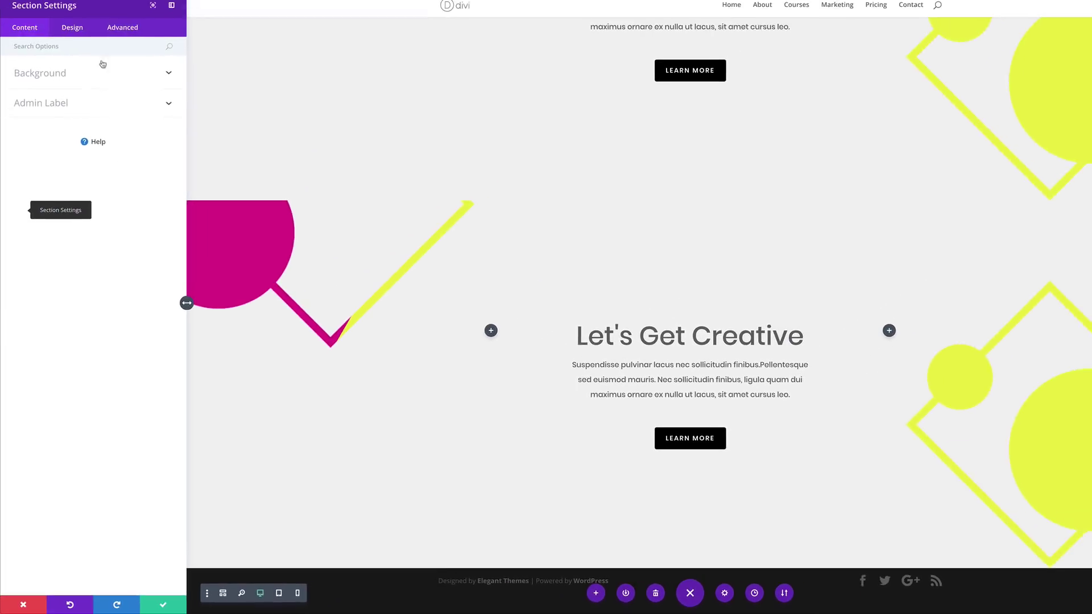
click(55, 80)
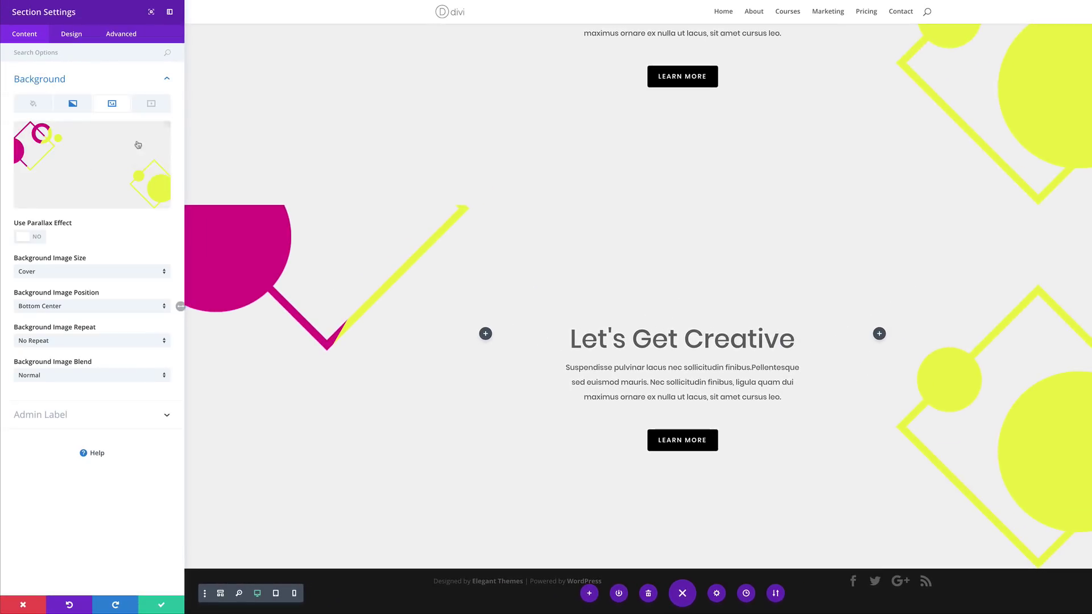
click(158, 135)
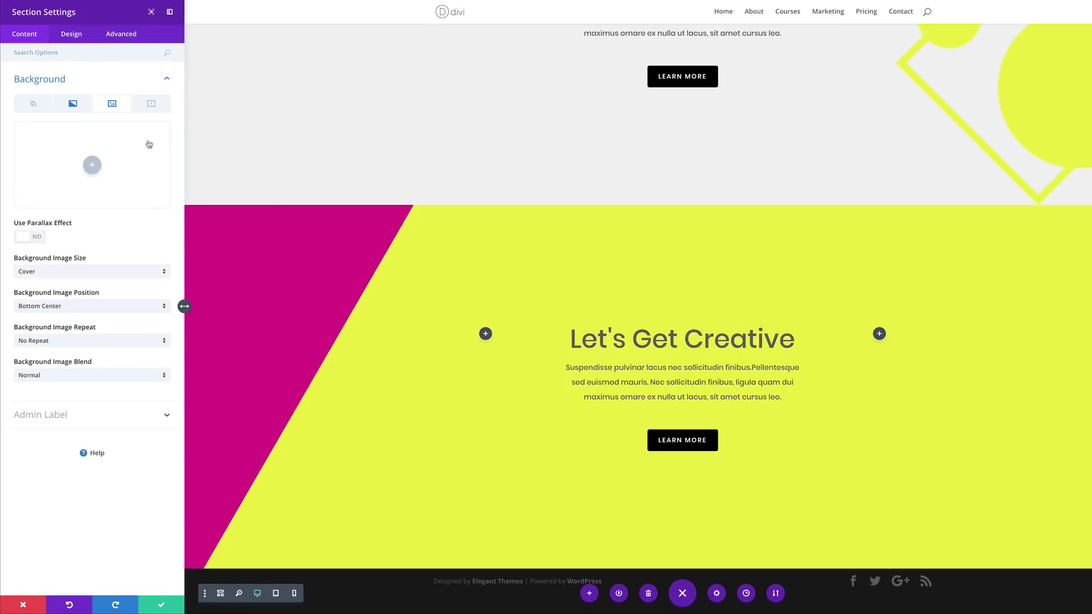
click(92, 166)
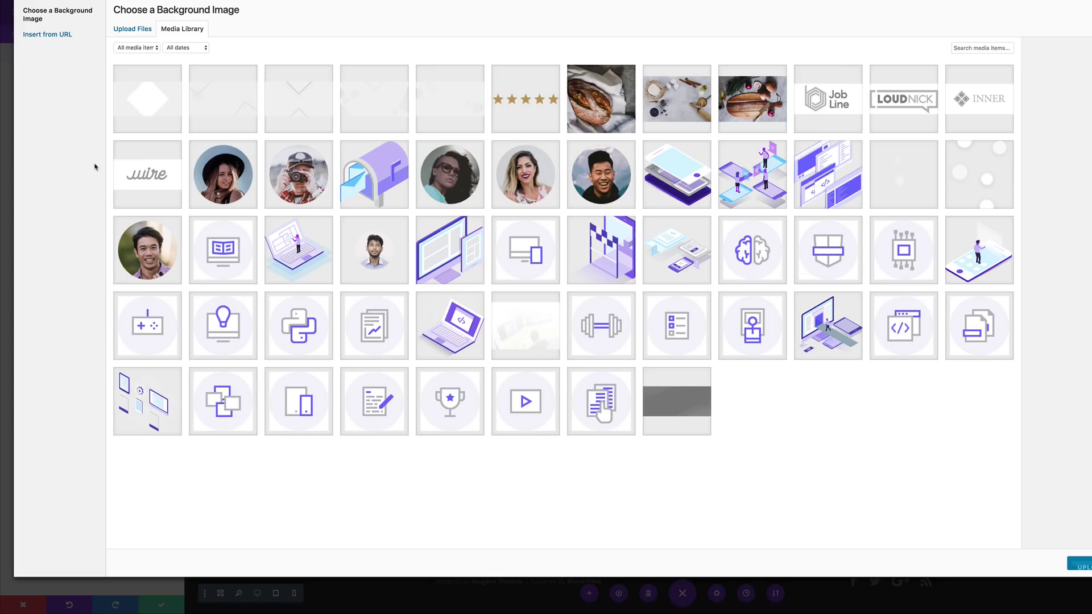
click(163, 105)
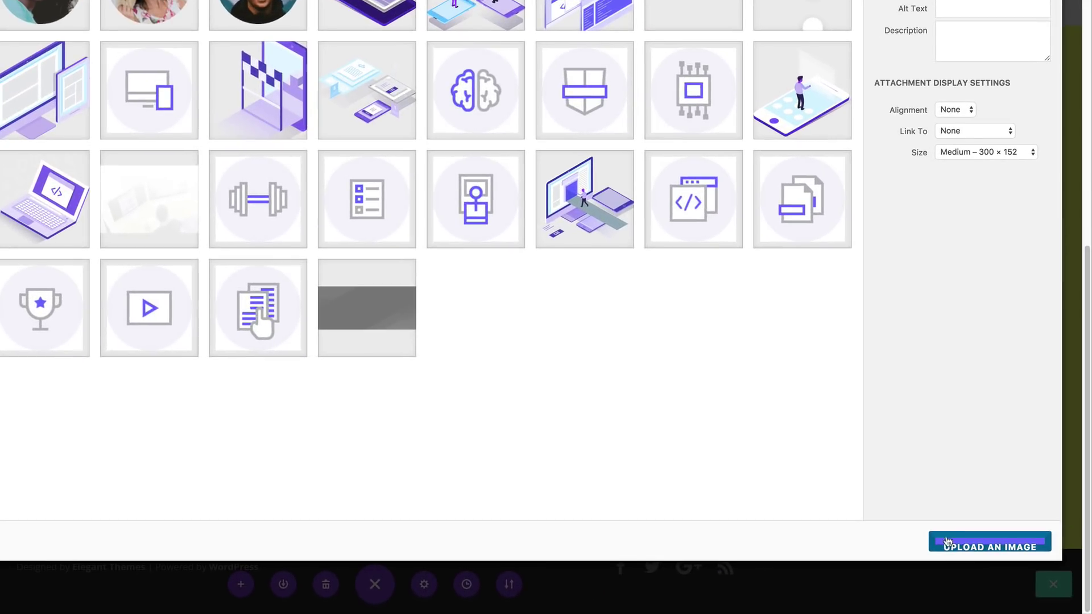
click(947, 542)
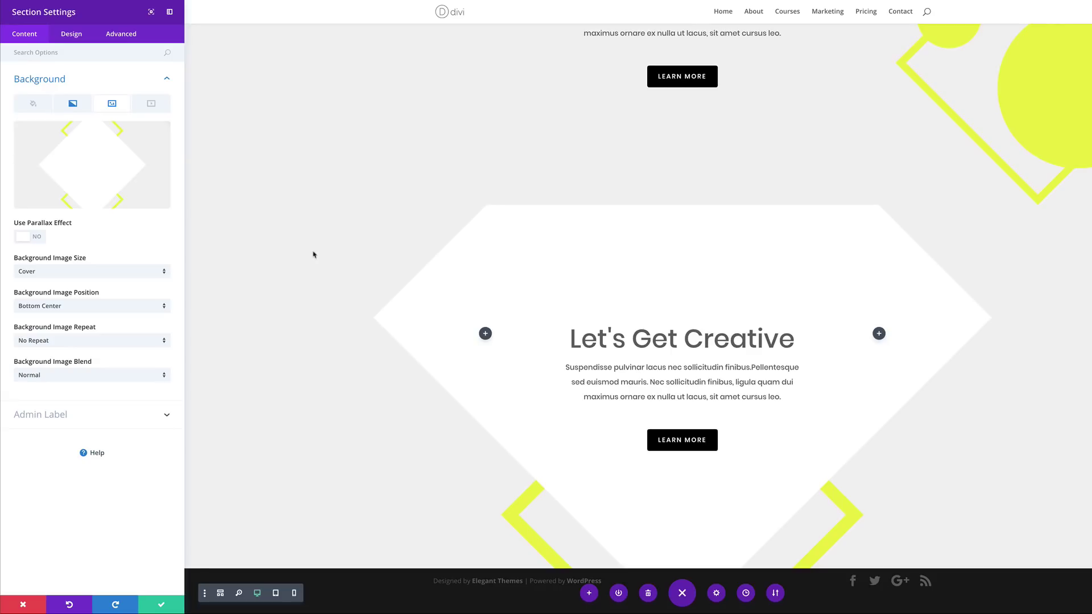
click(76, 106)
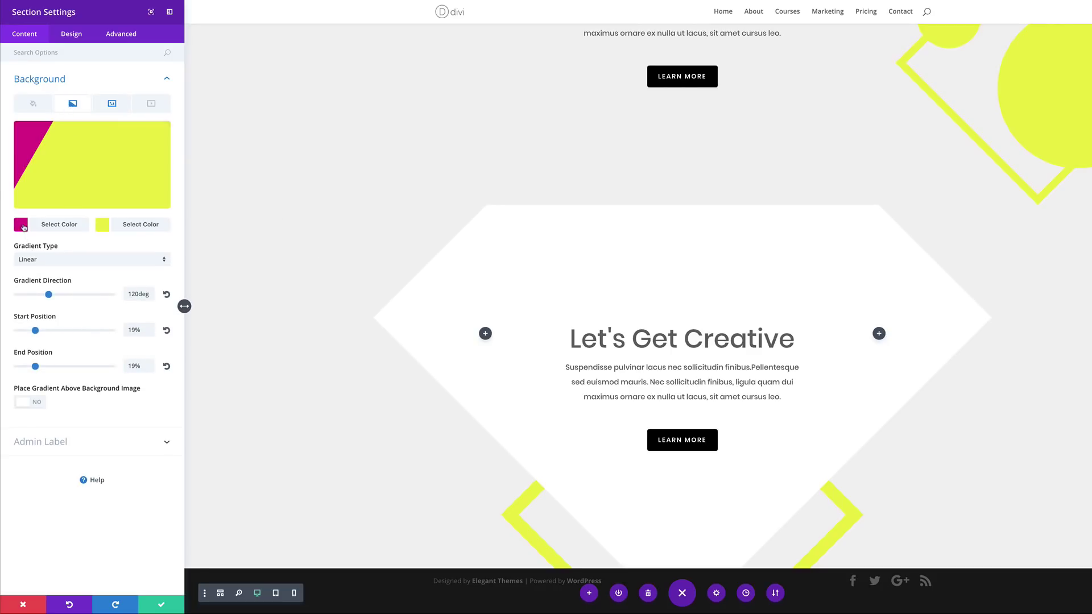
Make the first gradient colour translucent grey and the second blue #0eafea
click(22, 225)
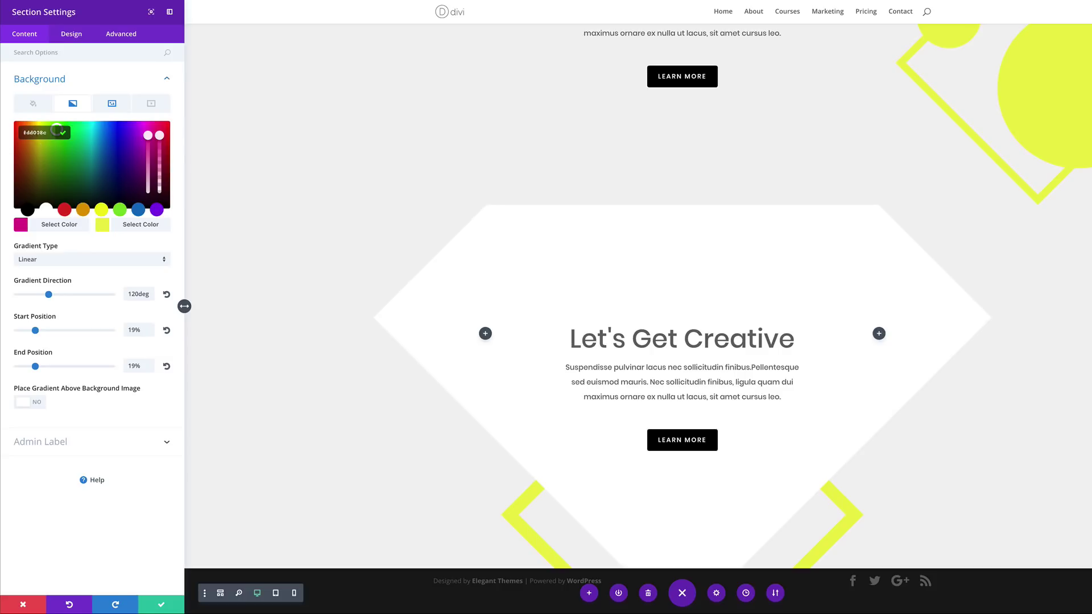
drag(159, 139, 148, 153)
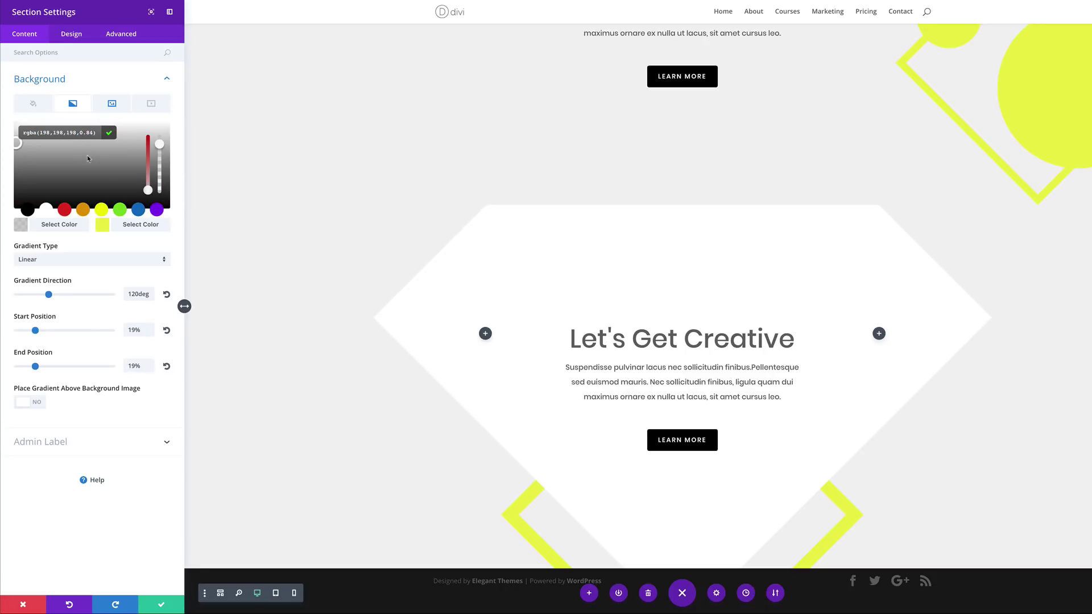
click(103, 226)
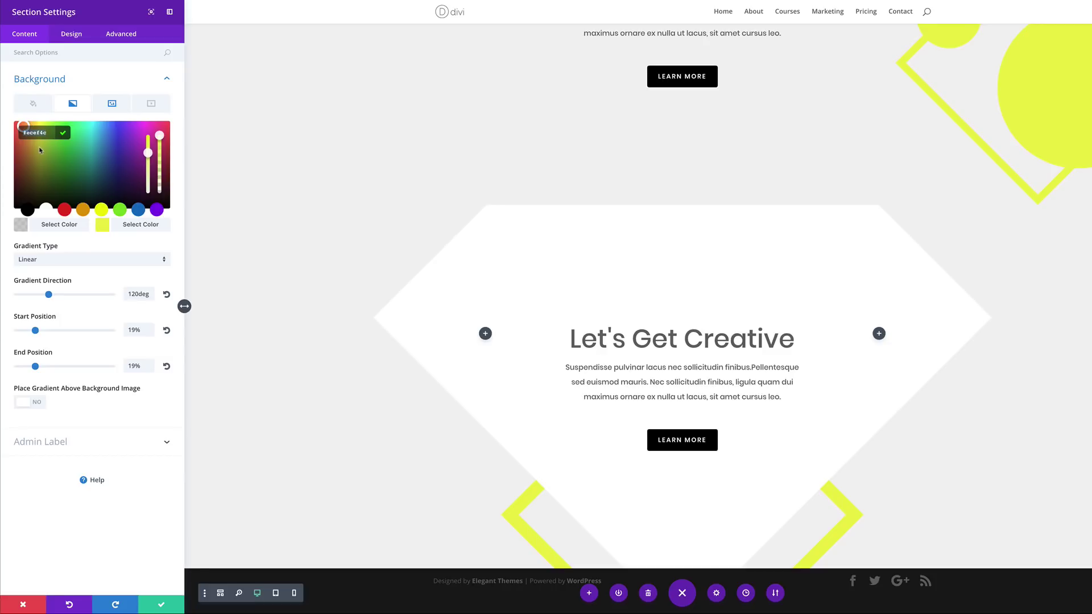
text(#0eafea)
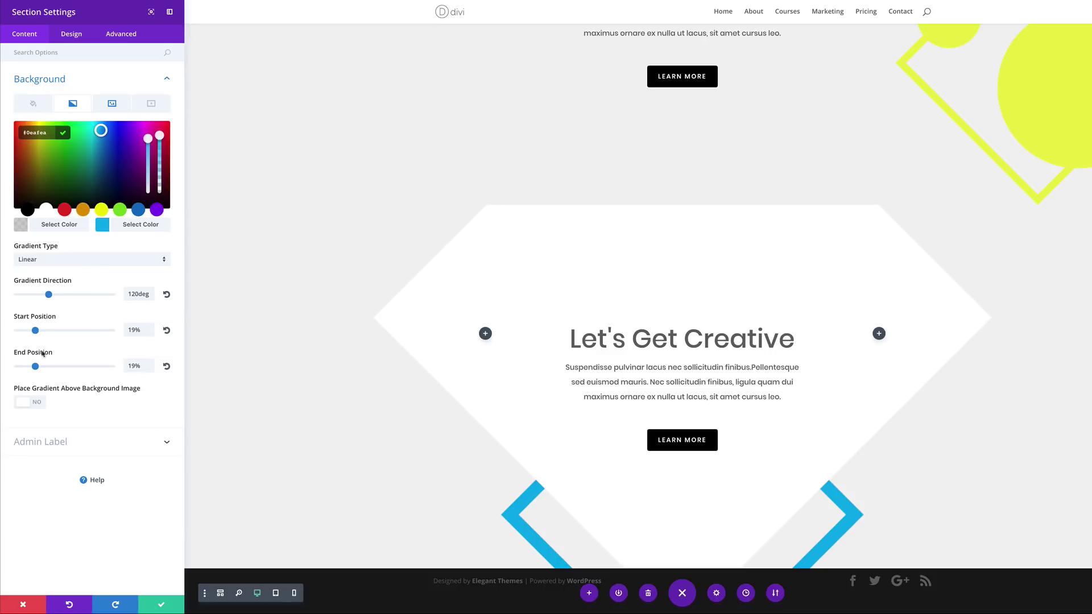
Set the gradient direction to 90deg with start and end positions at 50%, and save
drag(135, 293, 120, 294)
text(9)
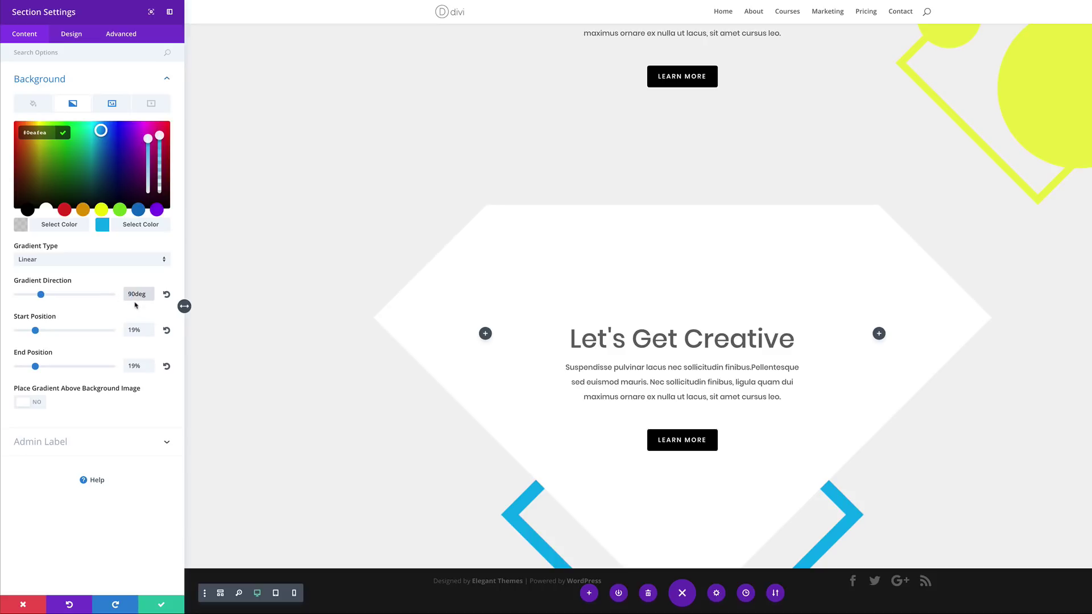
drag(135, 328, 121, 329)
text(50)
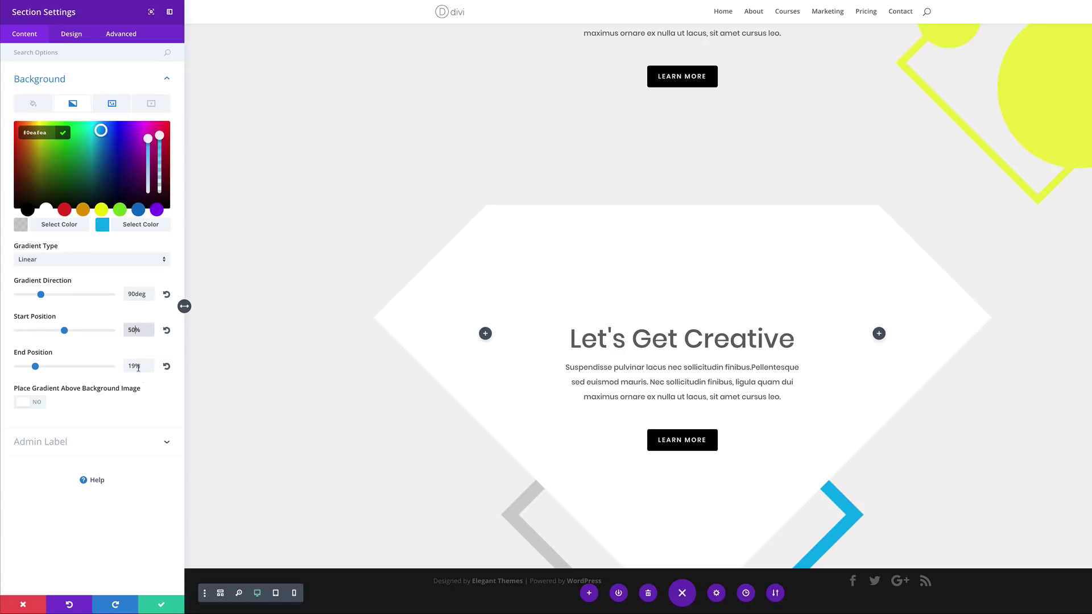
drag(134, 366, 108, 367)
text(50)
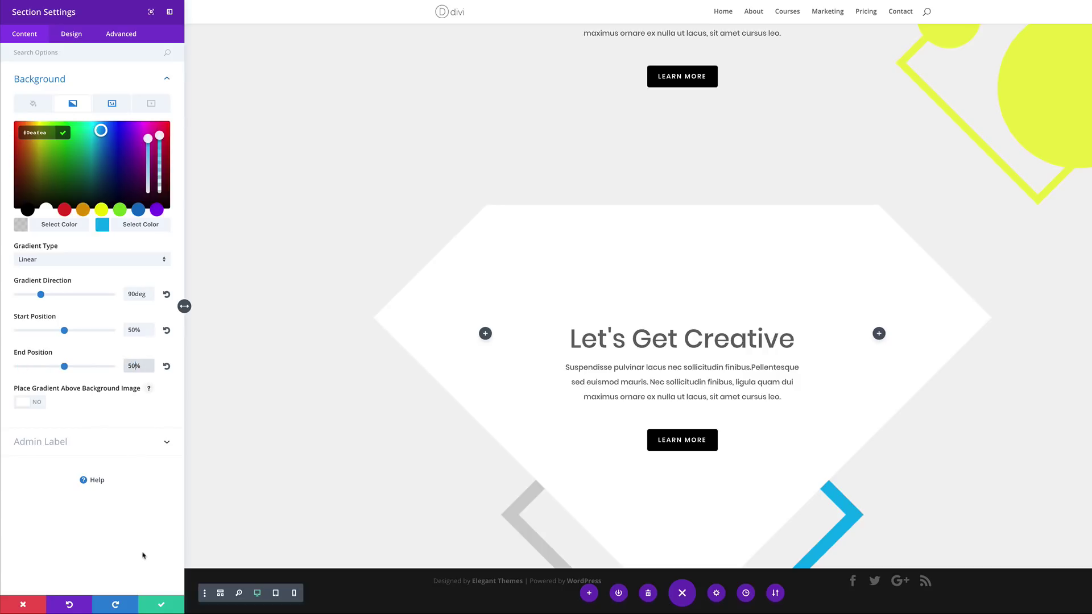
click(166, 607)
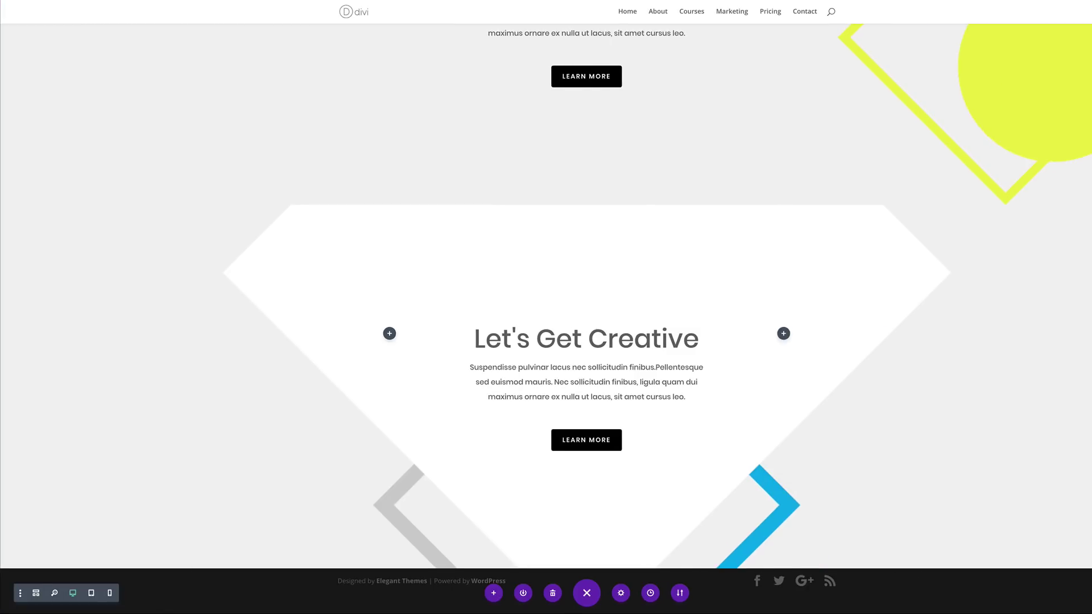
Duplicate the diamond hero section and replace the copy's background with the grey-and-blue pentagon shapes image
mouse_move(212, 244)
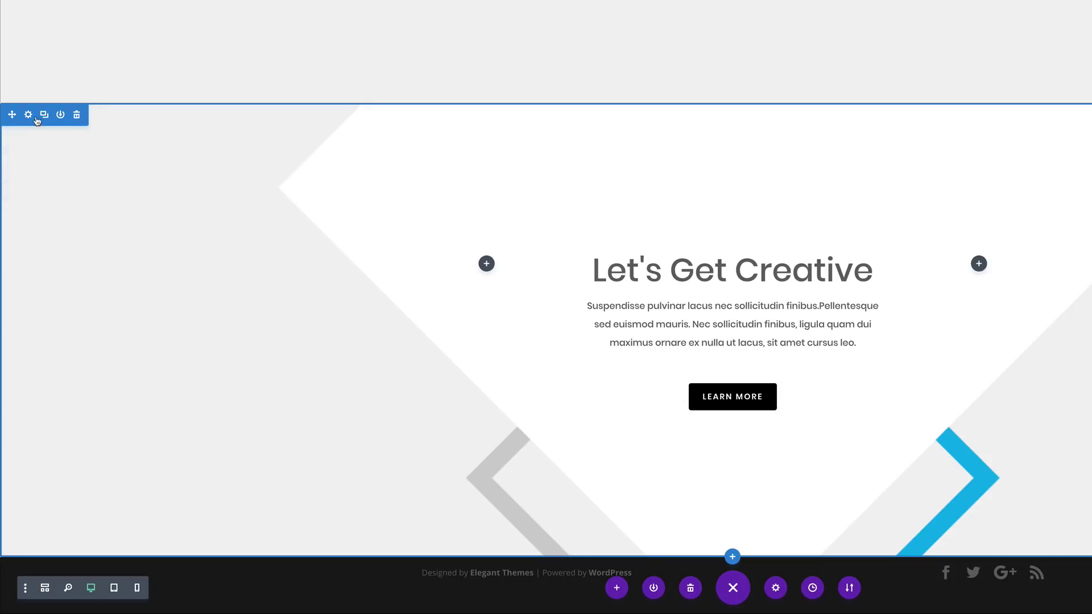
click(45, 116)
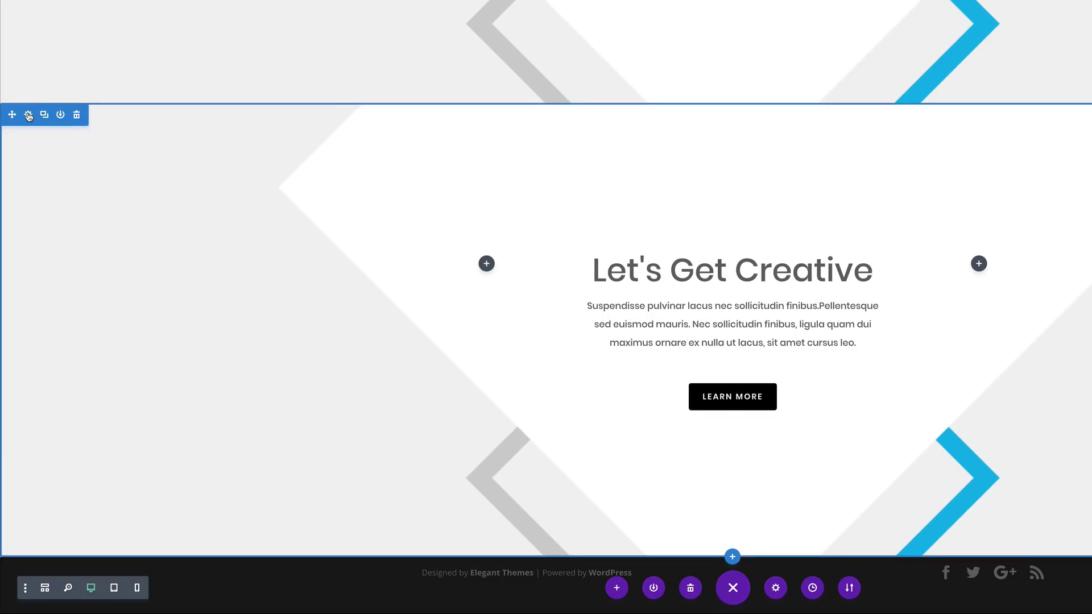
click(28, 115)
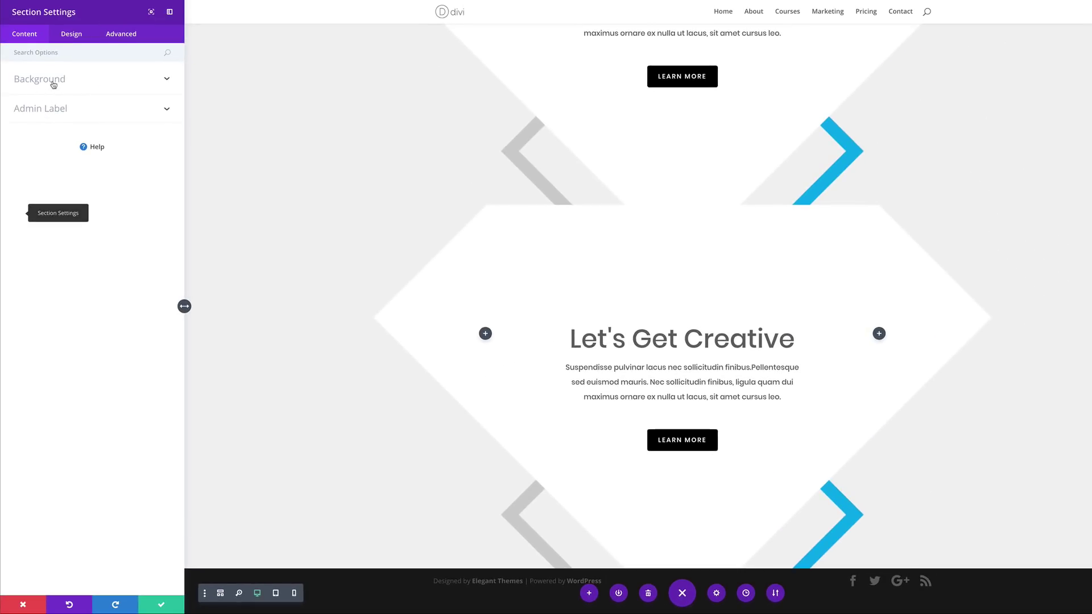
click(53, 84)
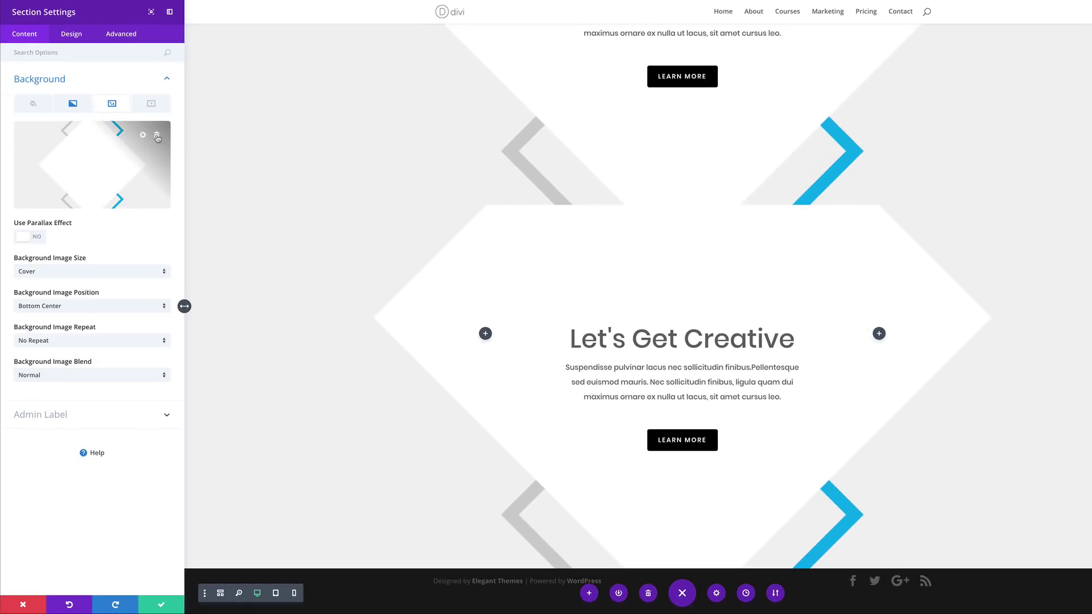
click(157, 136)
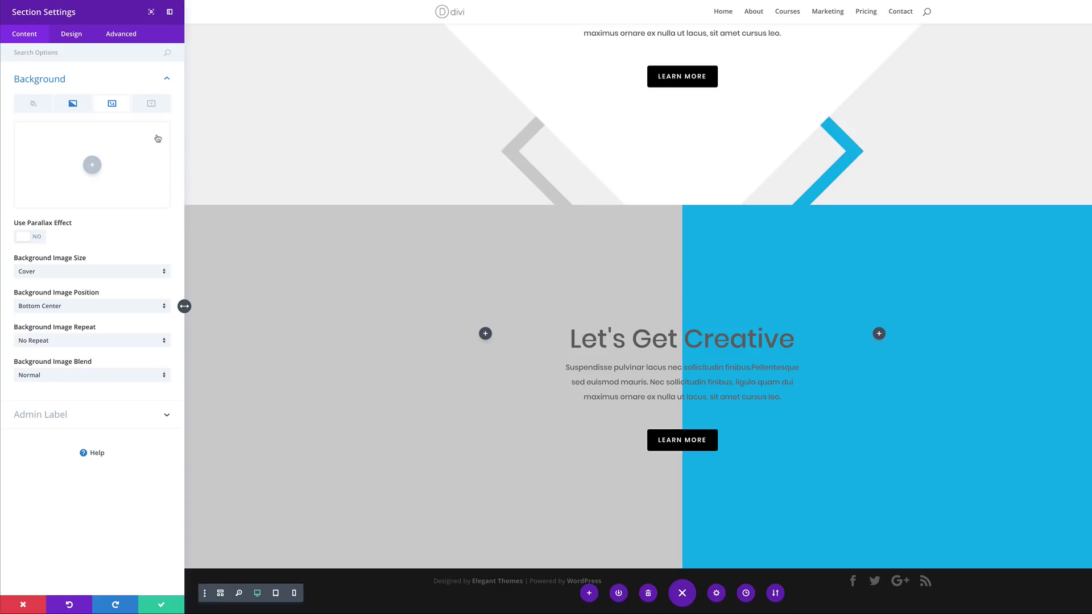
click(93, 165)
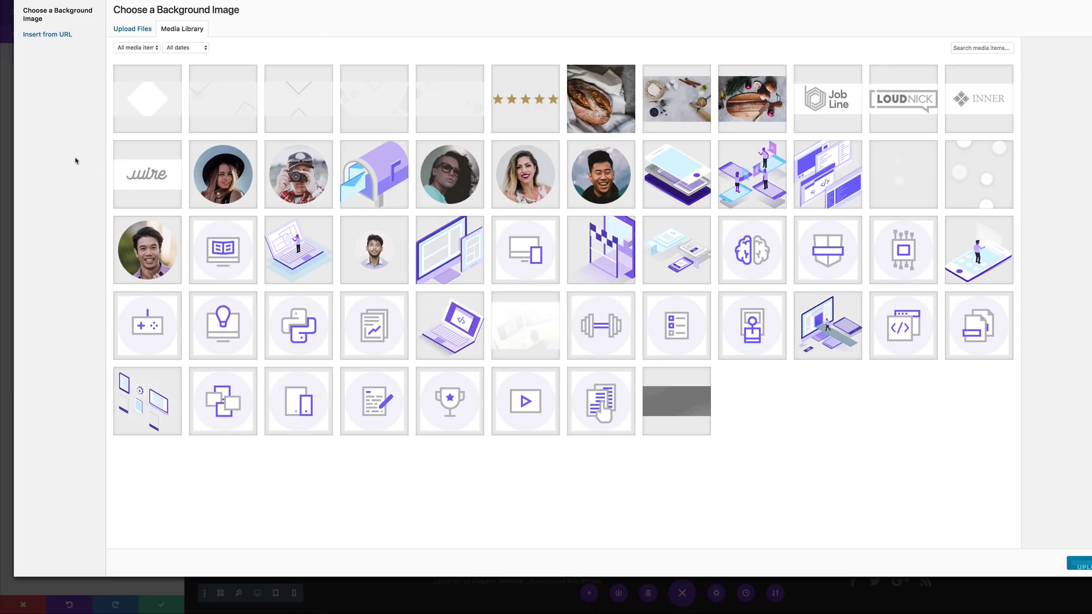
click(231, 100)
click(1006, 550)
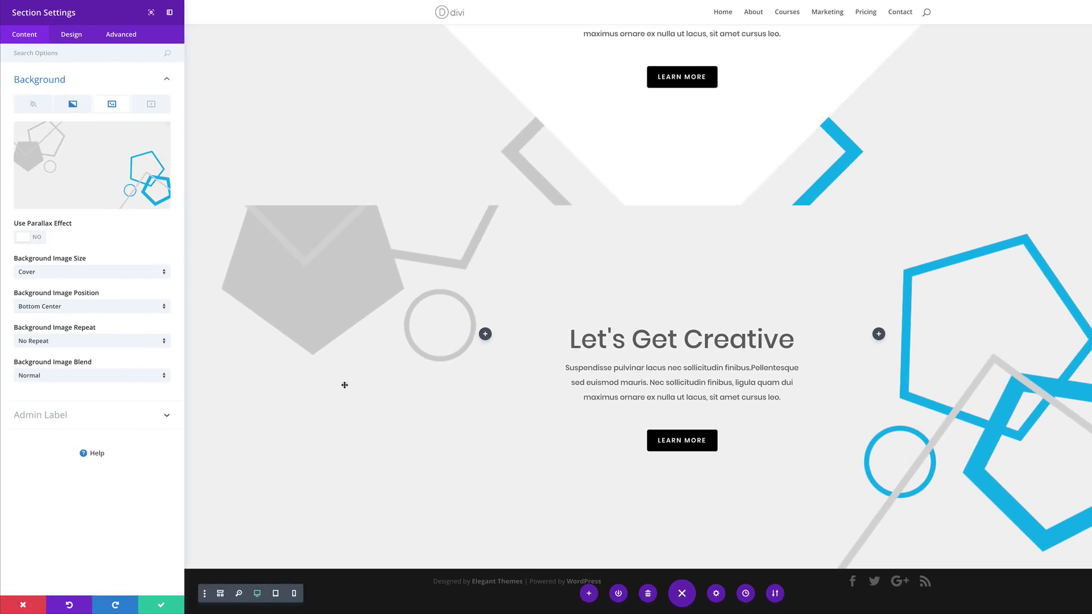
Tint the pentagon background with an rgba(131,0,233,0.68) purple gradient at 190deg, 0%–100%, and save
click(73, 105)
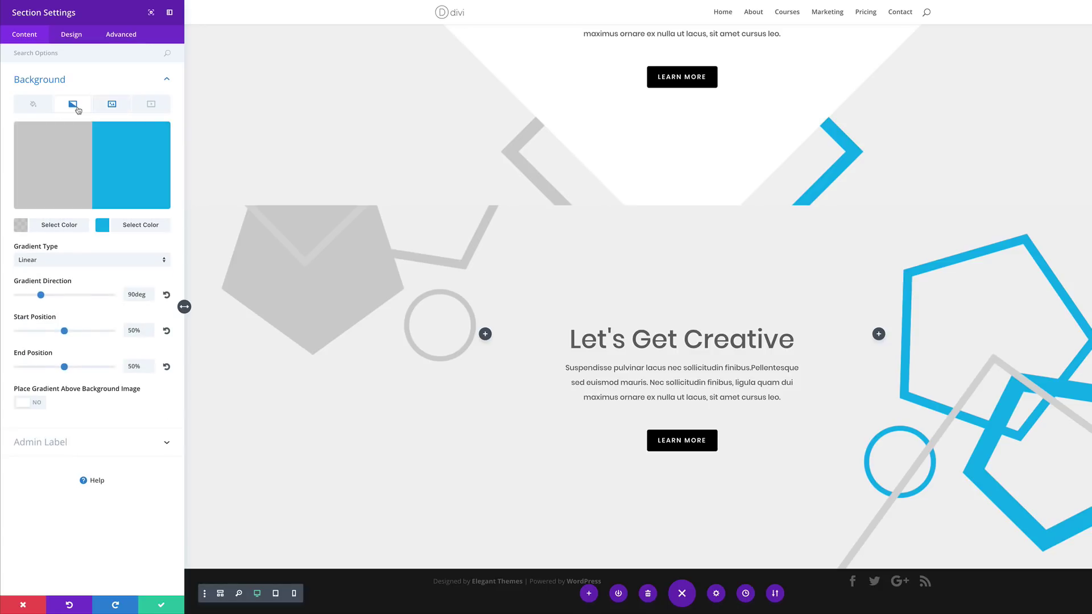
click(59, 225)
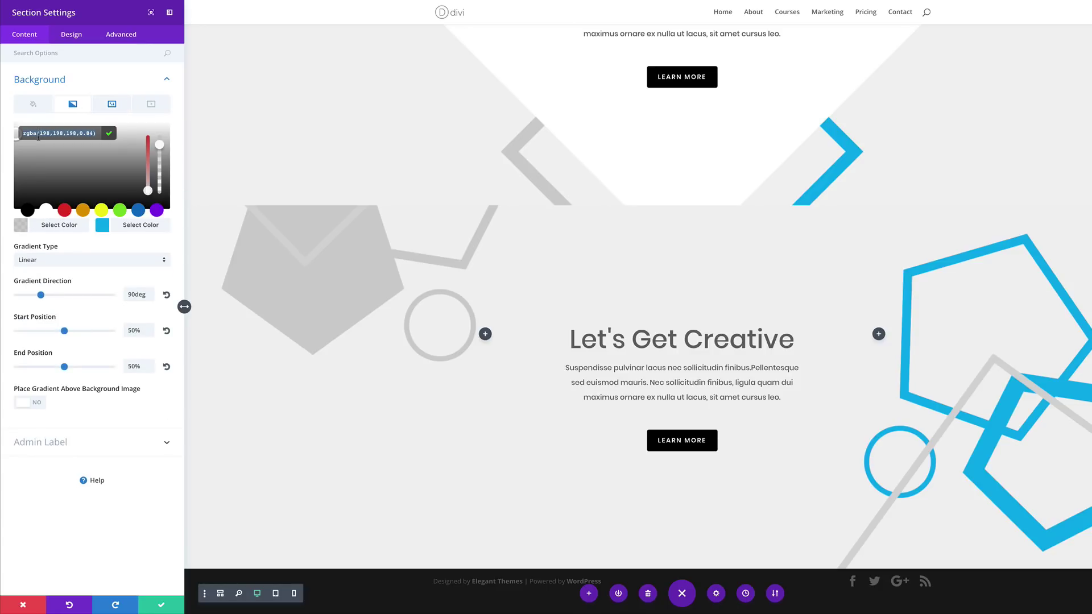
text(#e04f47)
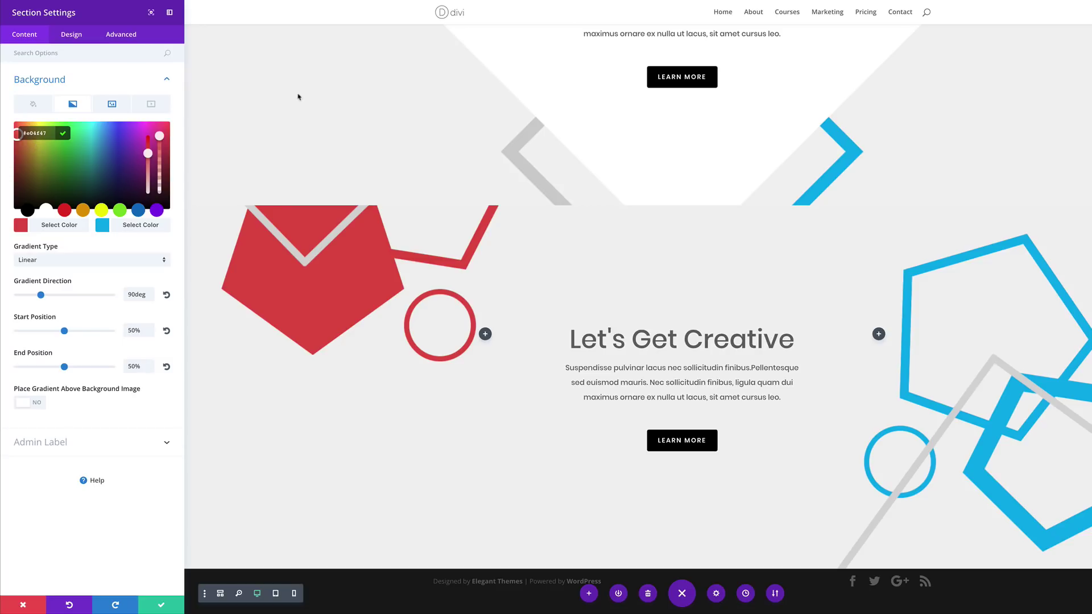
click(160, 149)
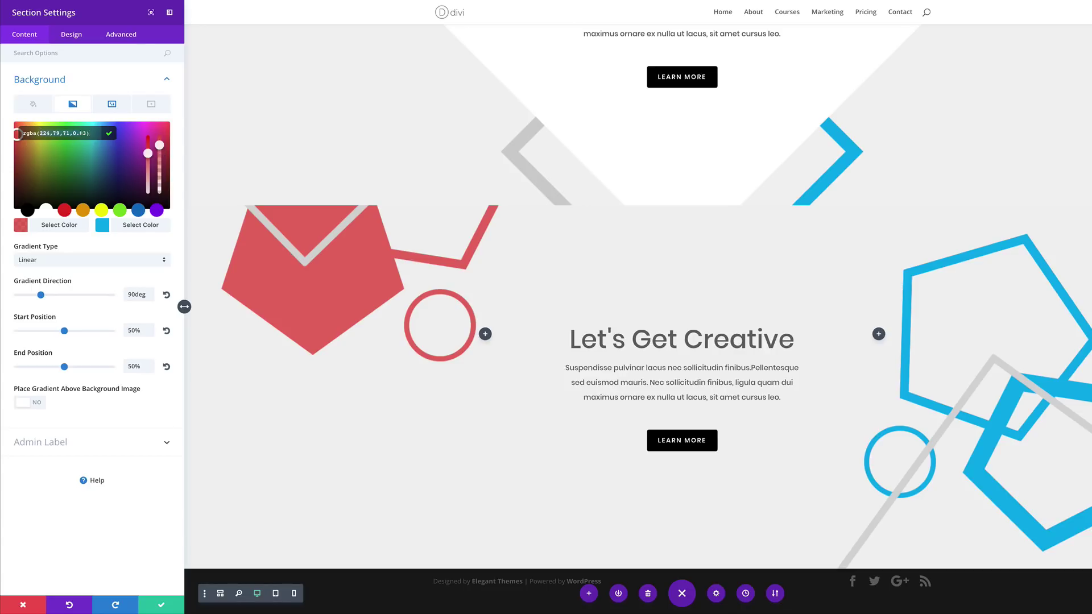
text(rgba(131,0,233,0.68))
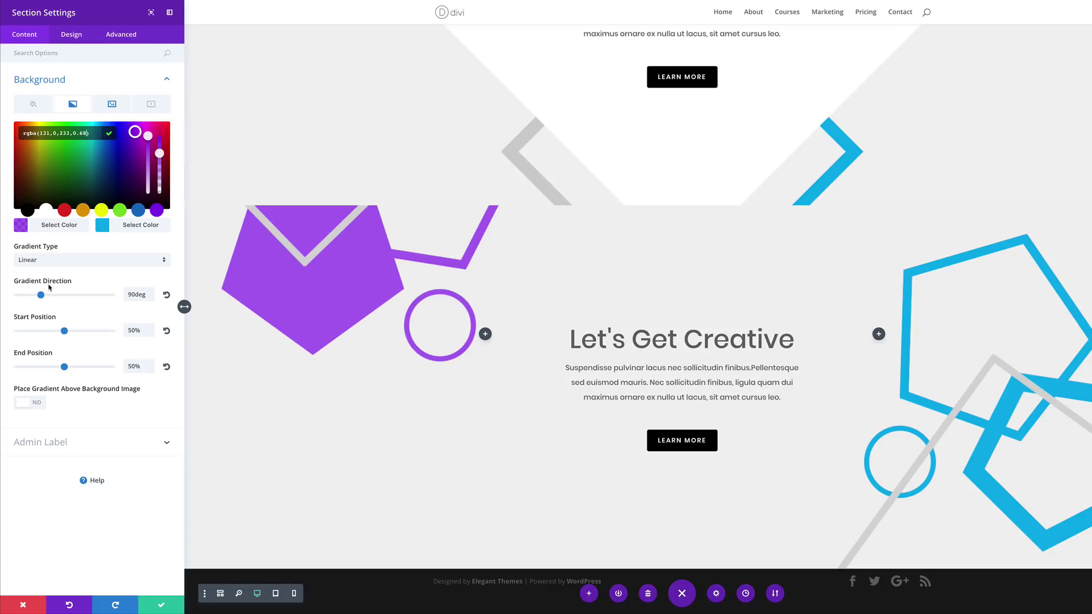
click(127, 294)
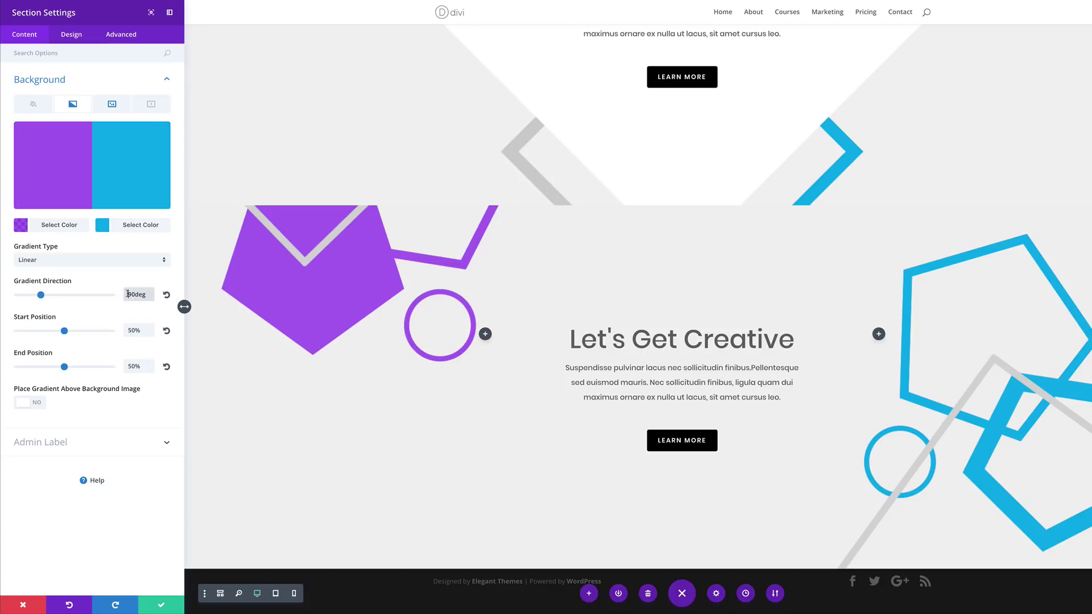
text(1)
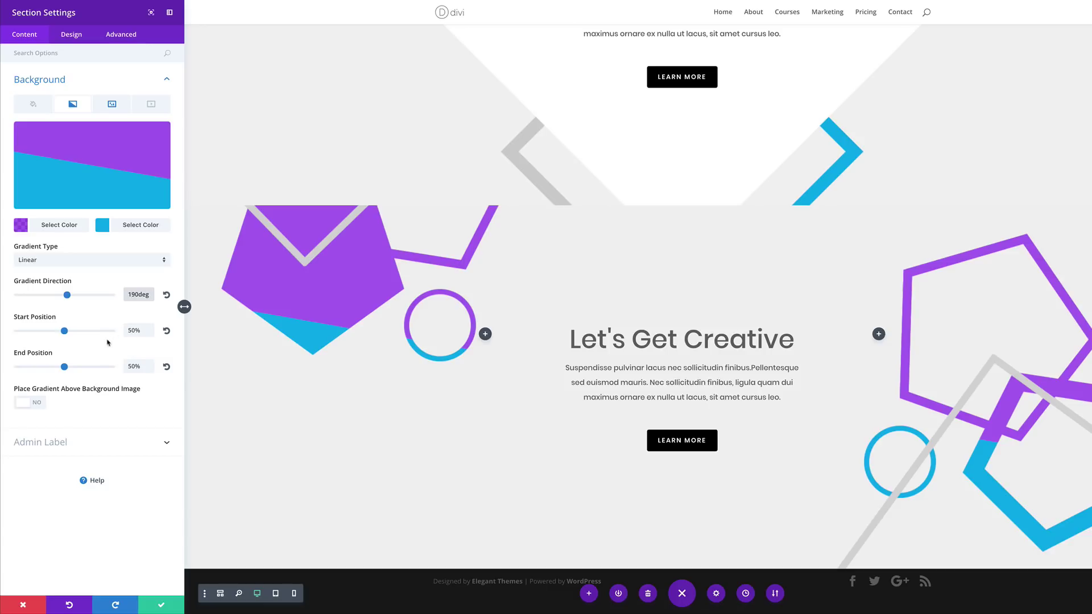
drag(64, 330, 2, 334)
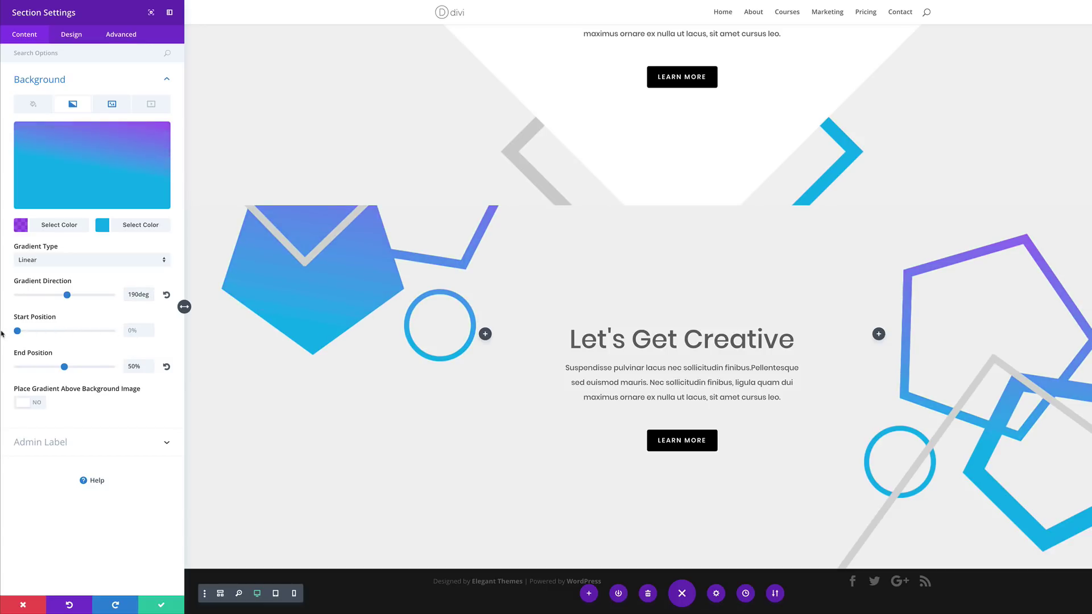
drag(64, 367, 129, 378)
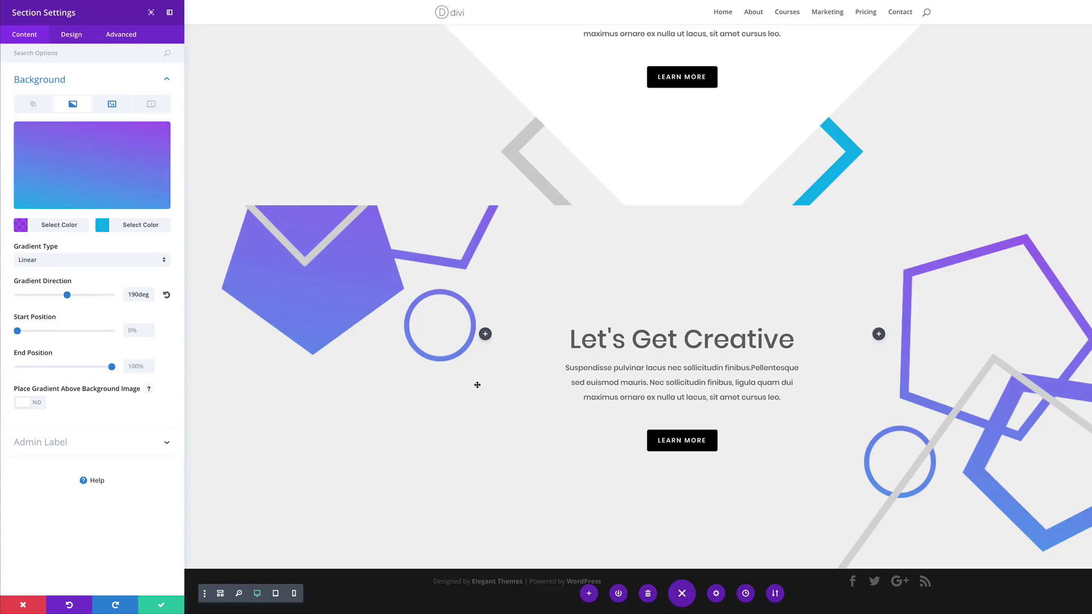
click(162, 608)
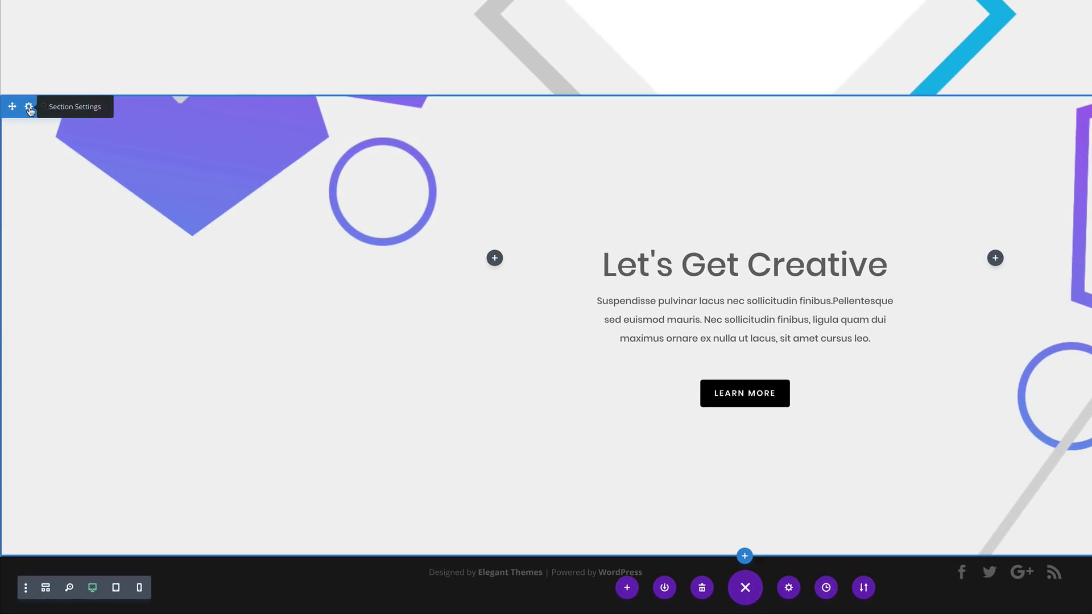
Turn on a CSS parallax effect for the pentagon section's background image
click(29, 107)
click(43, 82)
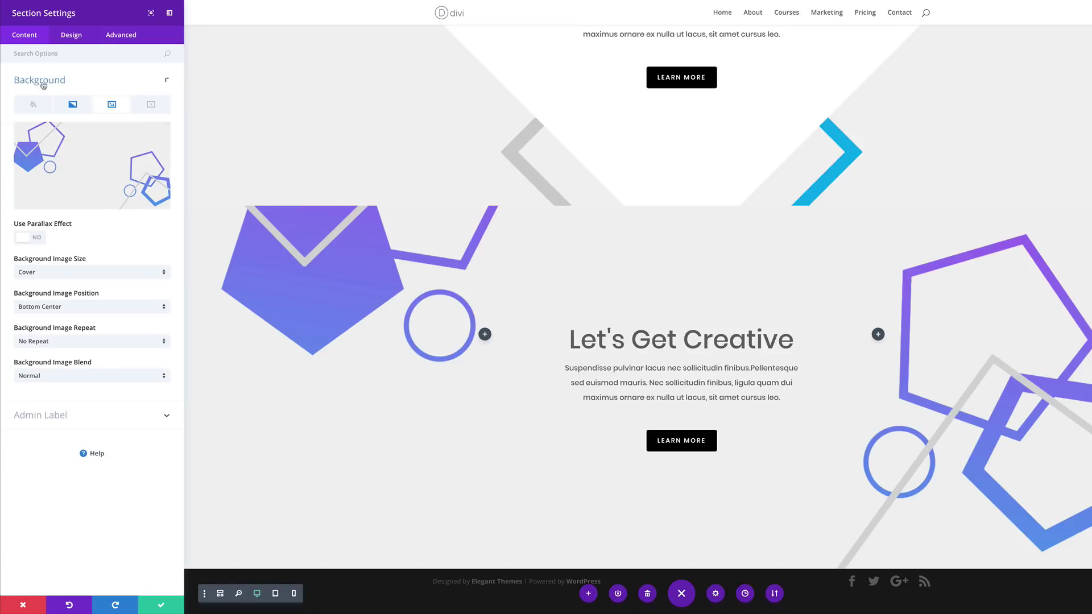
click(38, 239)
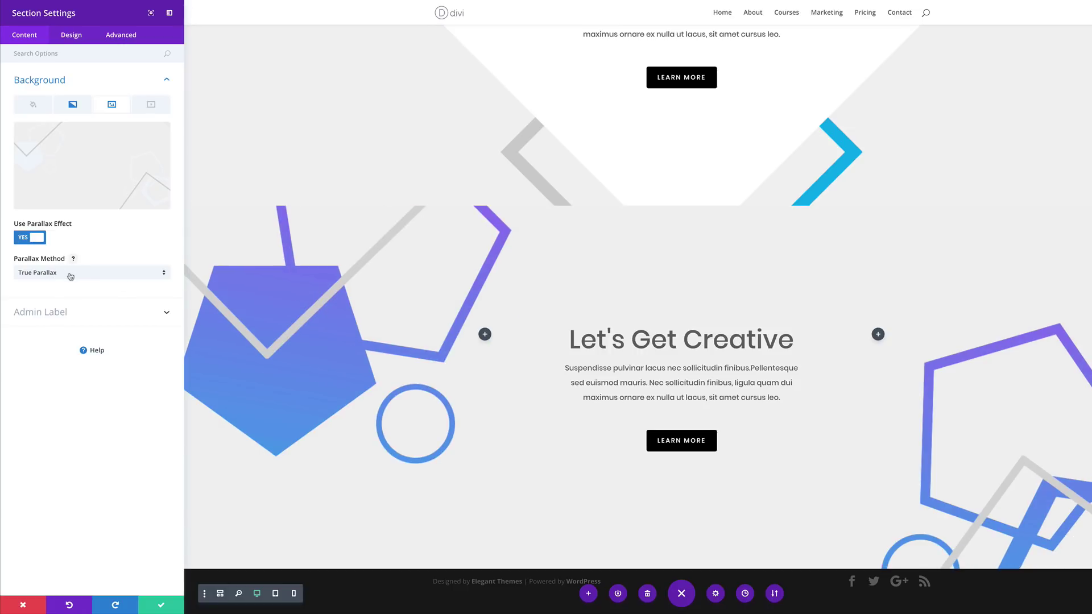
click(70, 276)
click(56, 298)
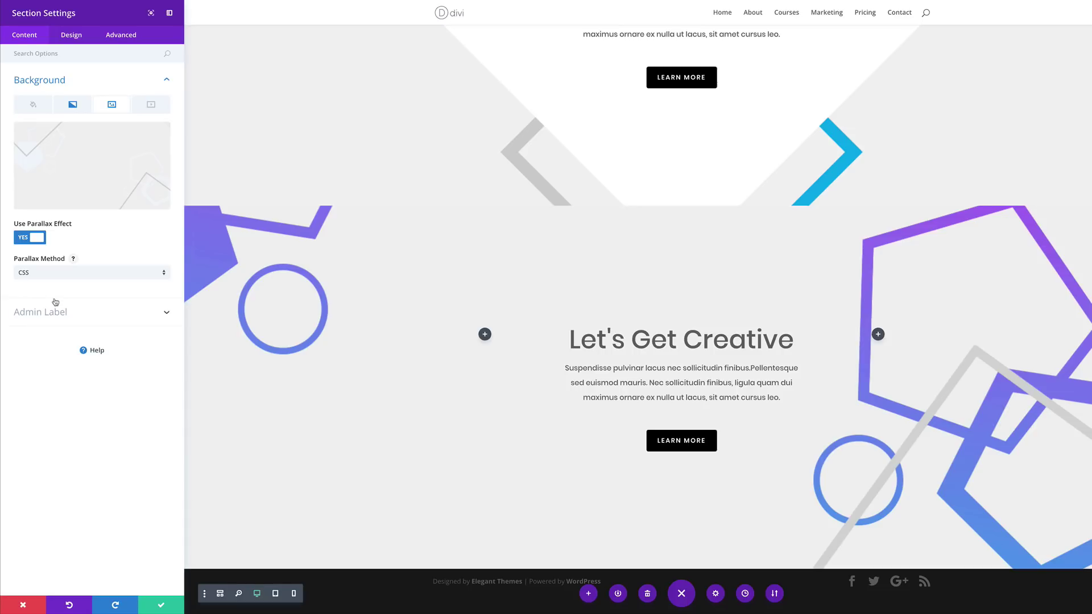
Scroll the page up and down to check the parallax effect
scroll(289, 404, up, 5)
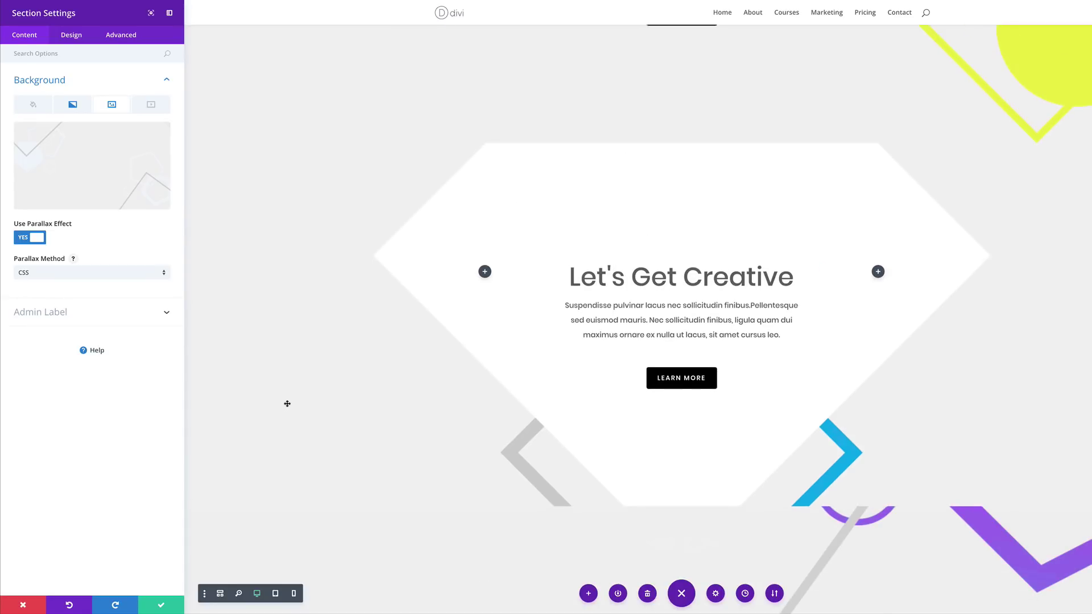
scroll(289, 404, down, 2)
scroll(289, 404, down, 3)
scroll(290, 403, up, 1)
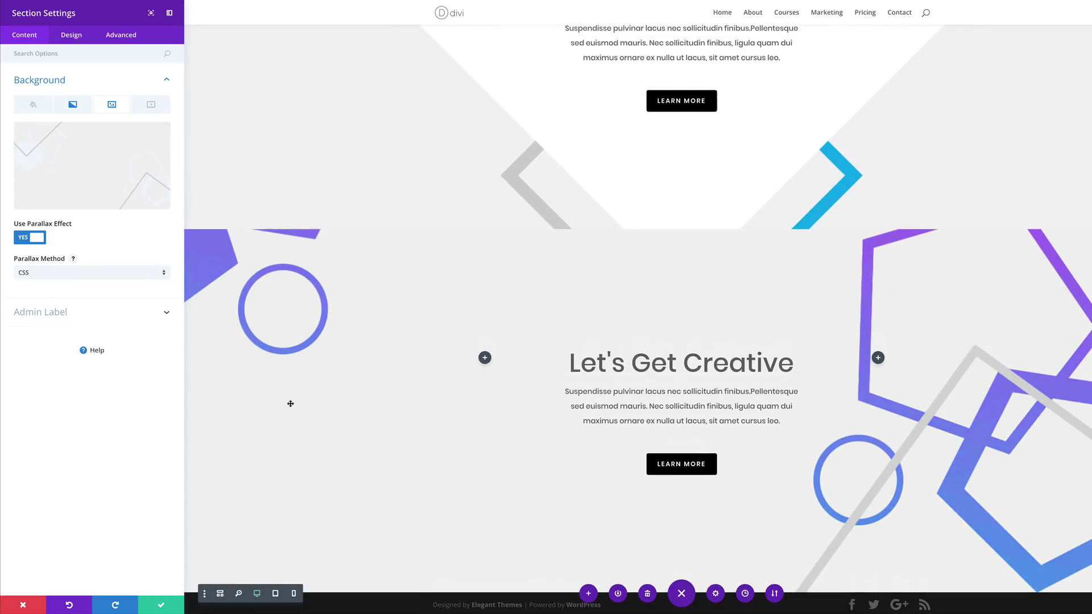
scroll(290, 403, down, 1)
scroll(290, 402, up, 2)
scroll(291, 402, up, 1)
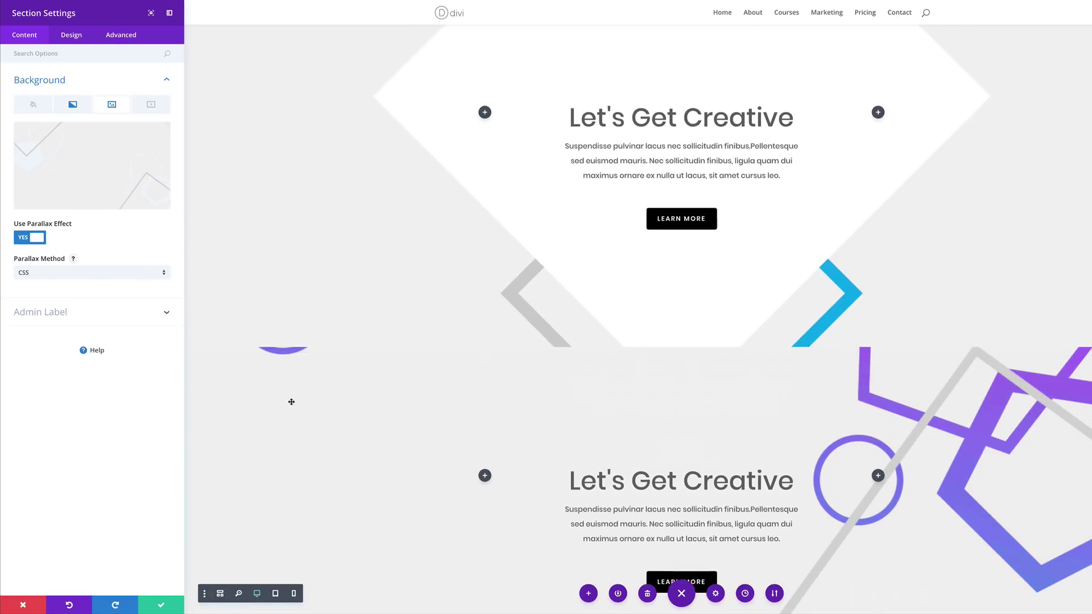
scroll(291, 402, down, 2)
scroll(290, 403, up, 6)
scroll(291, 402, down, 1)
scroll(290, 403, down, 1)
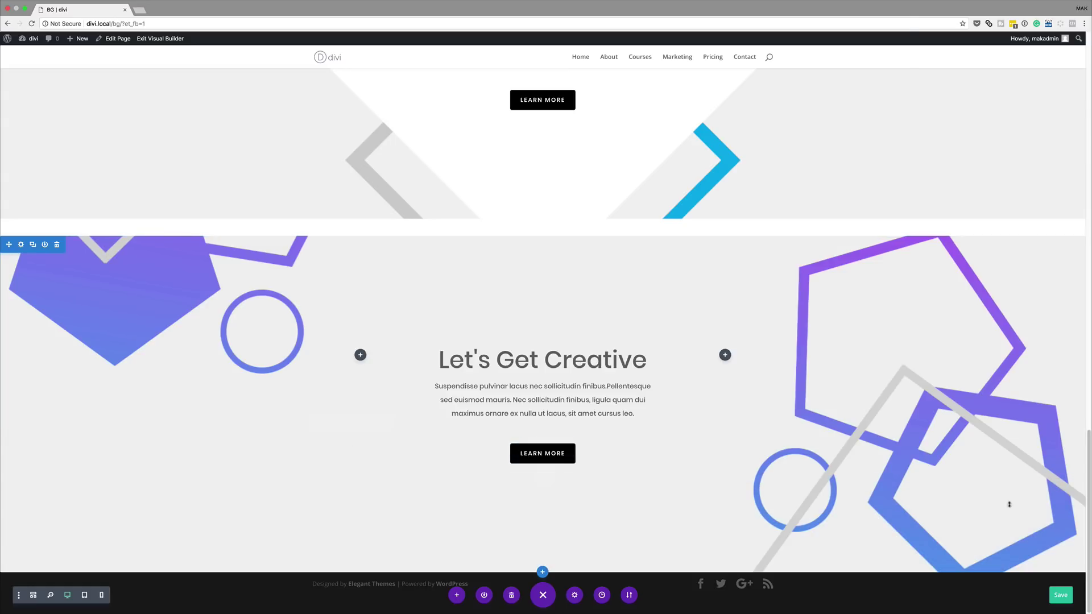
Save the page, exit the Visual Builder, and scroll through the live stacked hero sections
click(1060, 596)
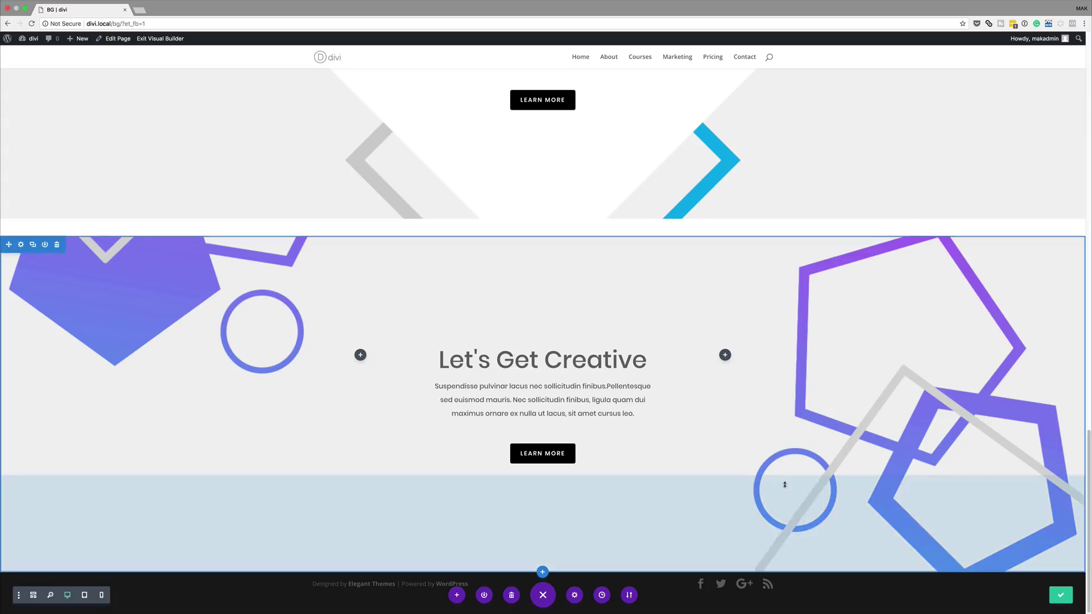
click(169, 38)
scroll(282, 268, down, 10)
scroll(284, 269, down, 13)
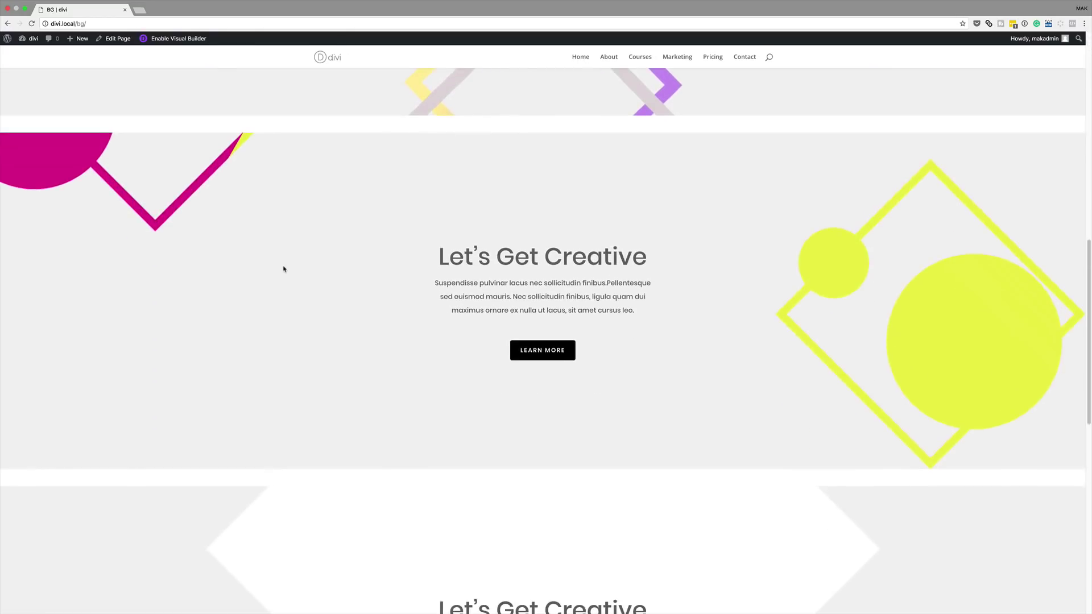